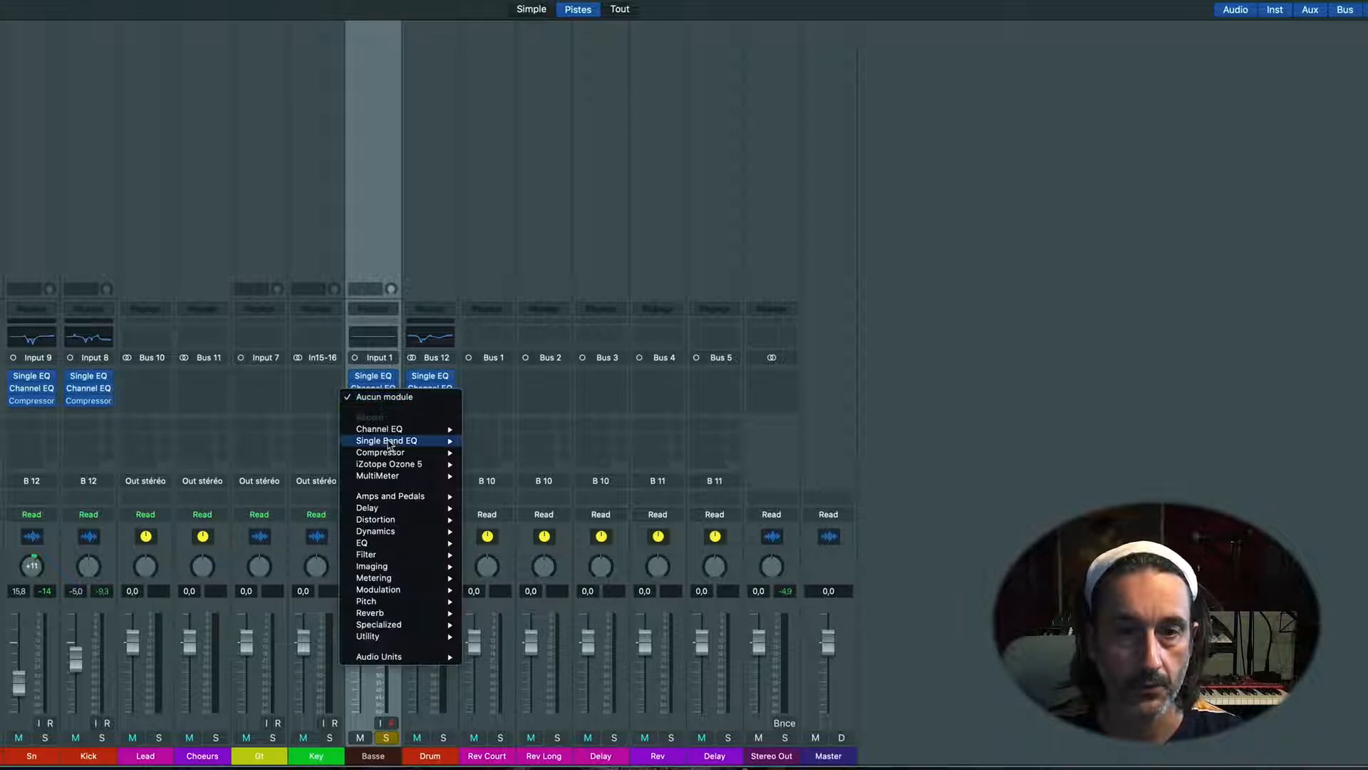
# Step: Insert a Compressor after the two EQs on the Basse channel and open that channel's Channel EQ
pyautogui.moveTo(428, 452)
pyautogui.click(484, 452)
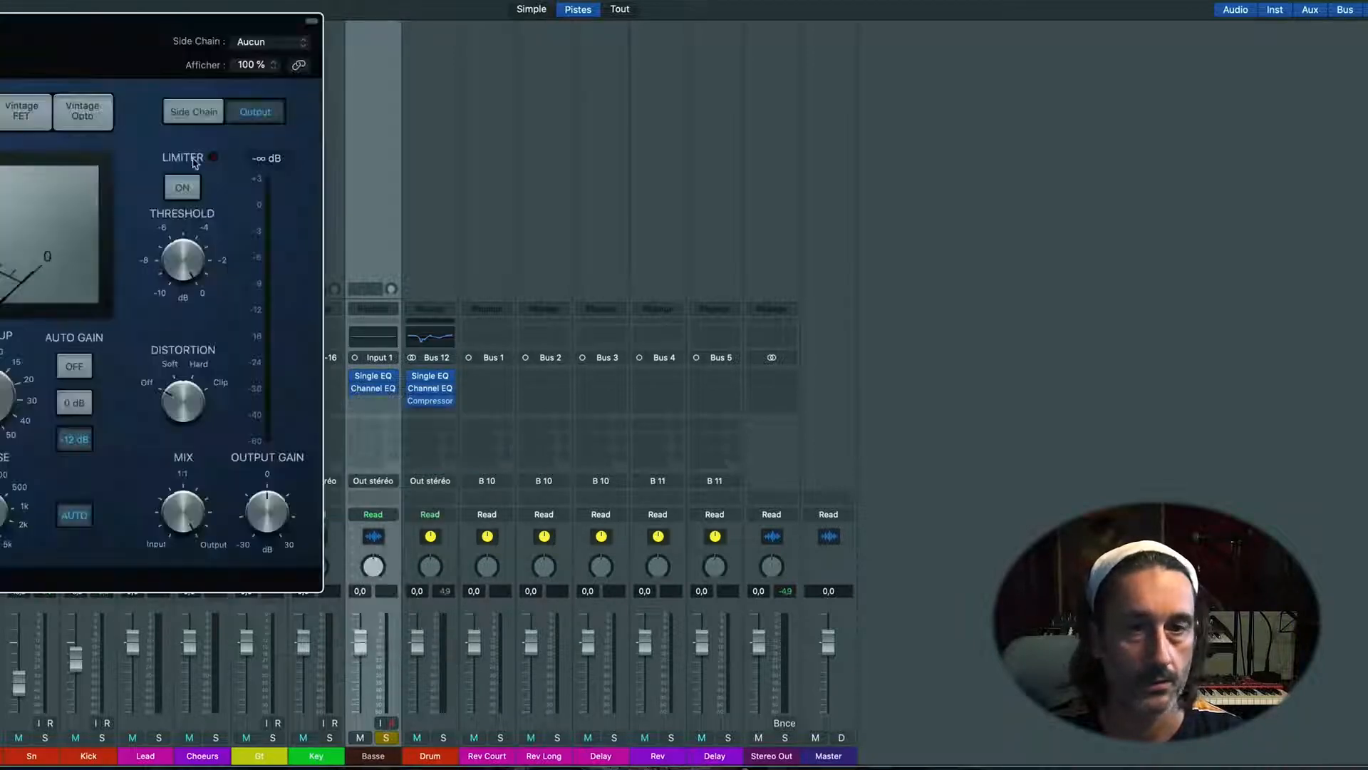
pyautogui.click(377, 388)
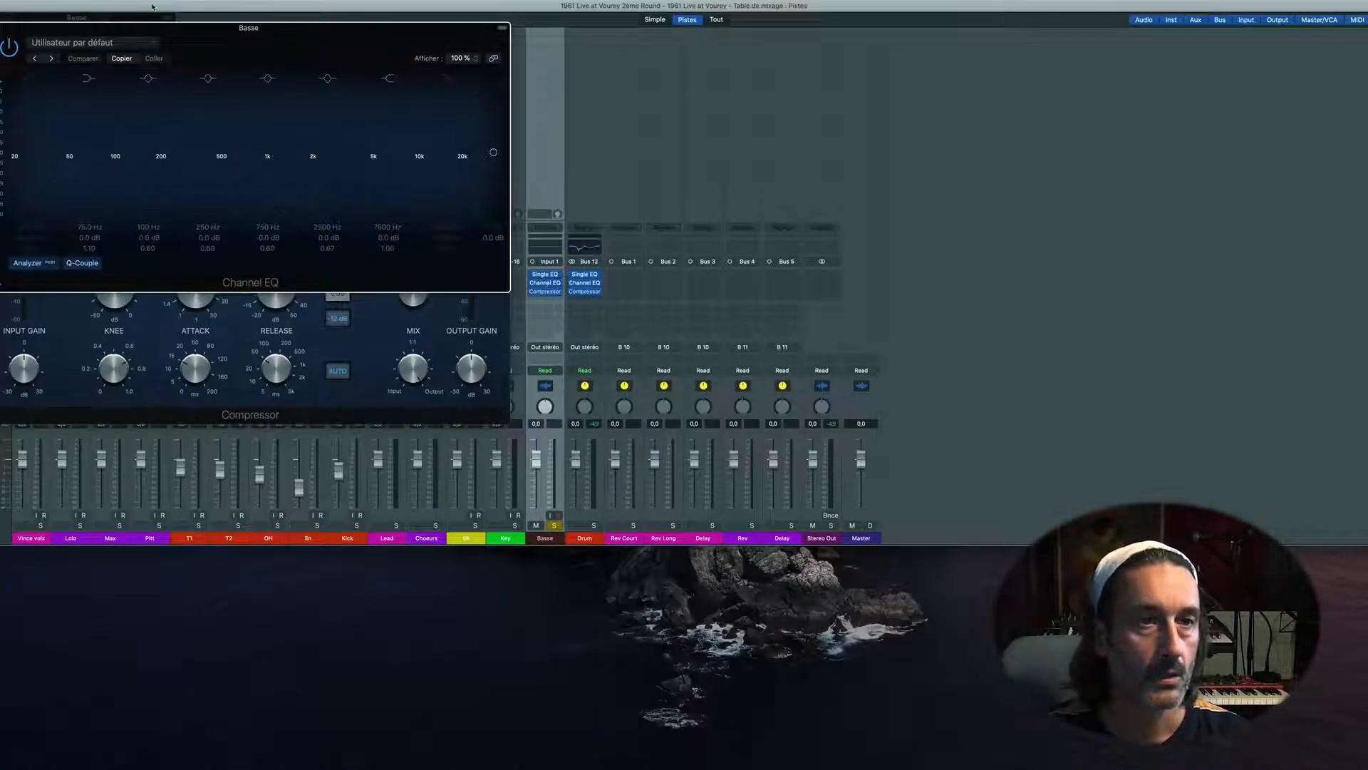
# Step: Spread out the Basse Channel EQ, Compressor and Single Band EQ windows so that all three are accessible
pyautogui.moveTo(161, 32); pyautogui.dragTo(720, 72)
pyautogui.moveTo(110, 38); pyautogui.dragTo(932, 348)
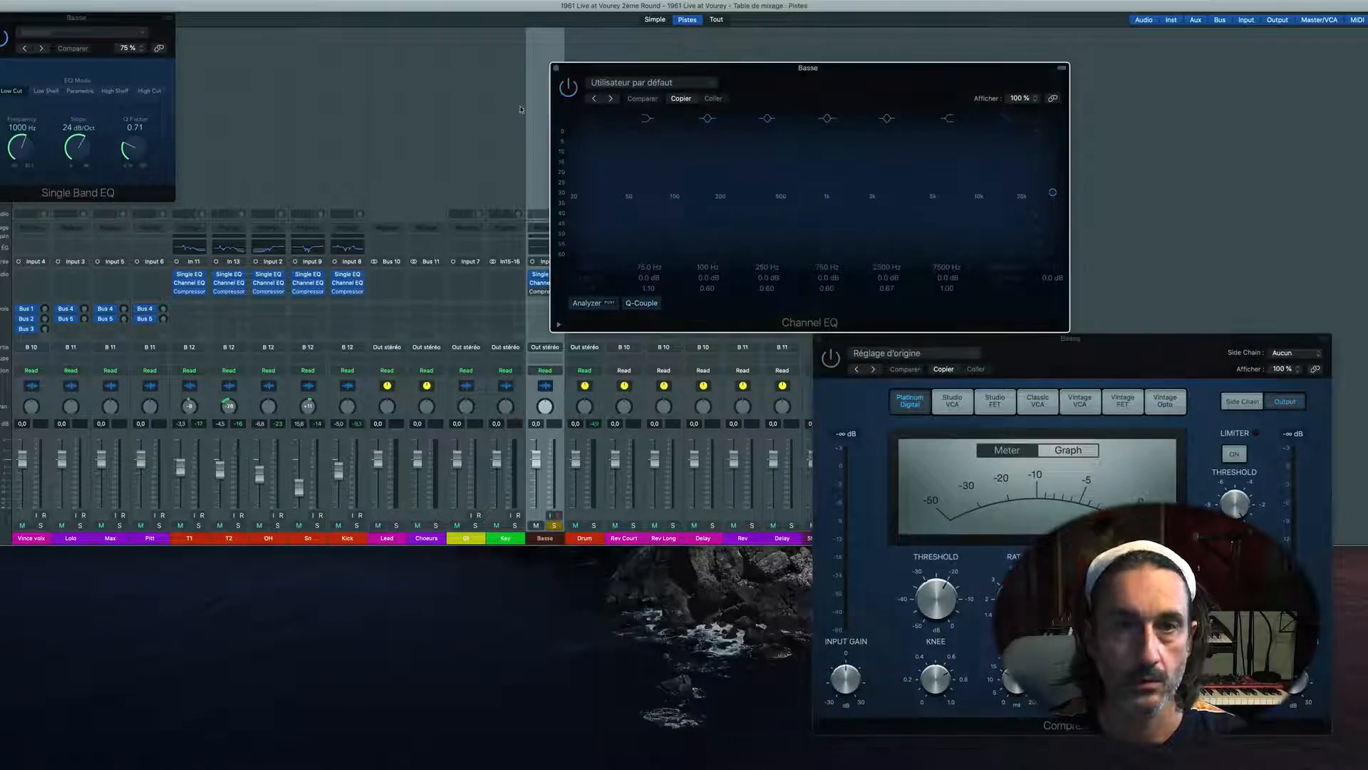
pyautogui.moveTo(81, 118); pyautogui.dragTo(634, 347)
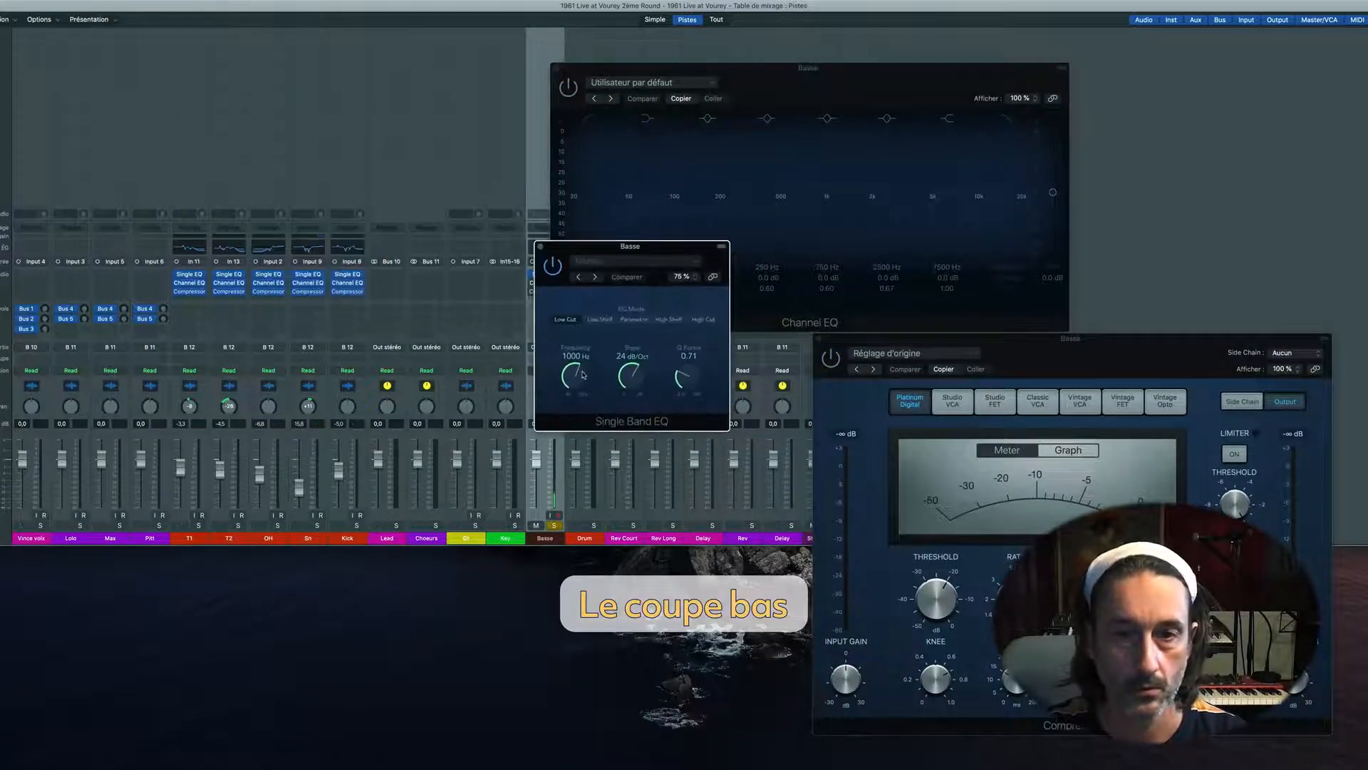
# Step: Sweep the Low Cut frequency of the Basse Single Band EQ, compare with the EQ bypassed, and set it to 80 Hz
pyautogui.moveTo(558, 406); pyautogui.dragTo(559, 428)
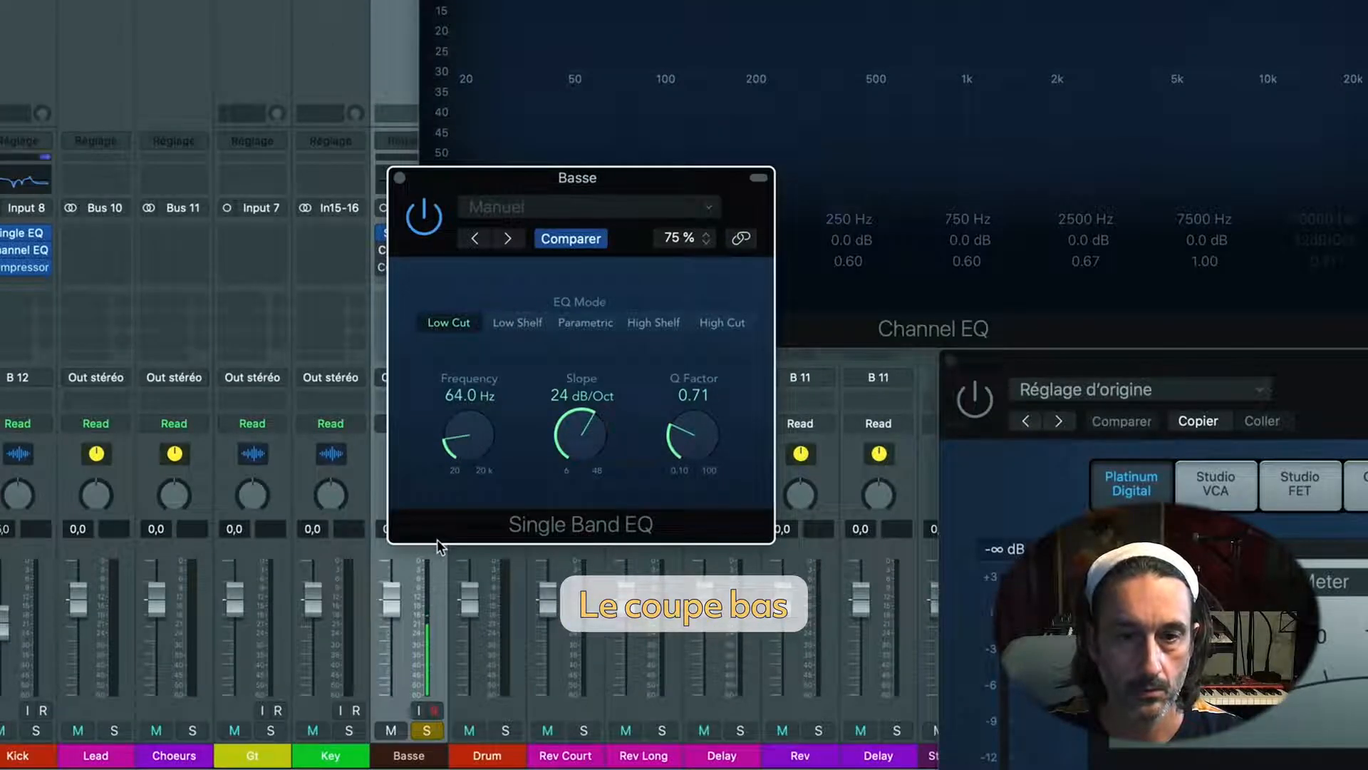
pyautogui.moveTo(437, 537); pyautogui.dragTo(557, 681)
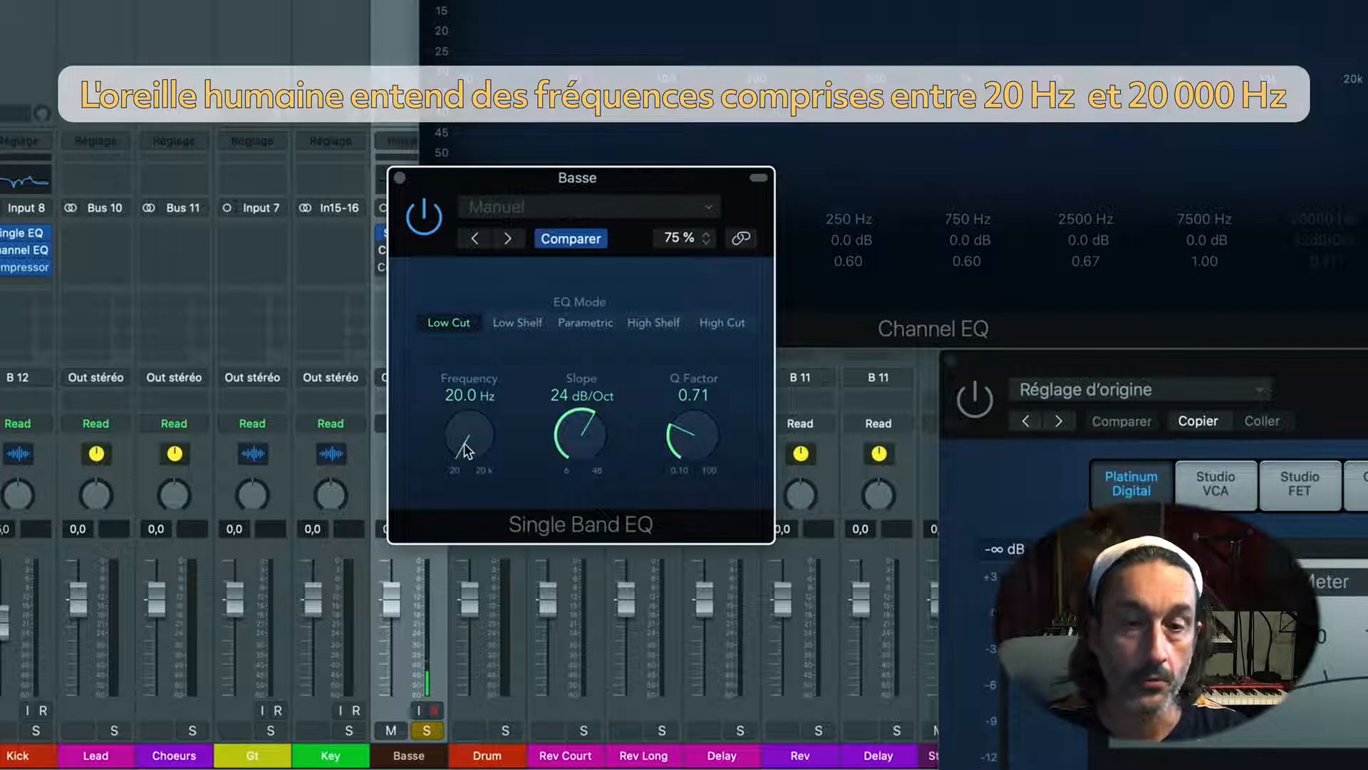
pyautogui.moveTo(464, 443); pyautogui.dragTo(447, 412)
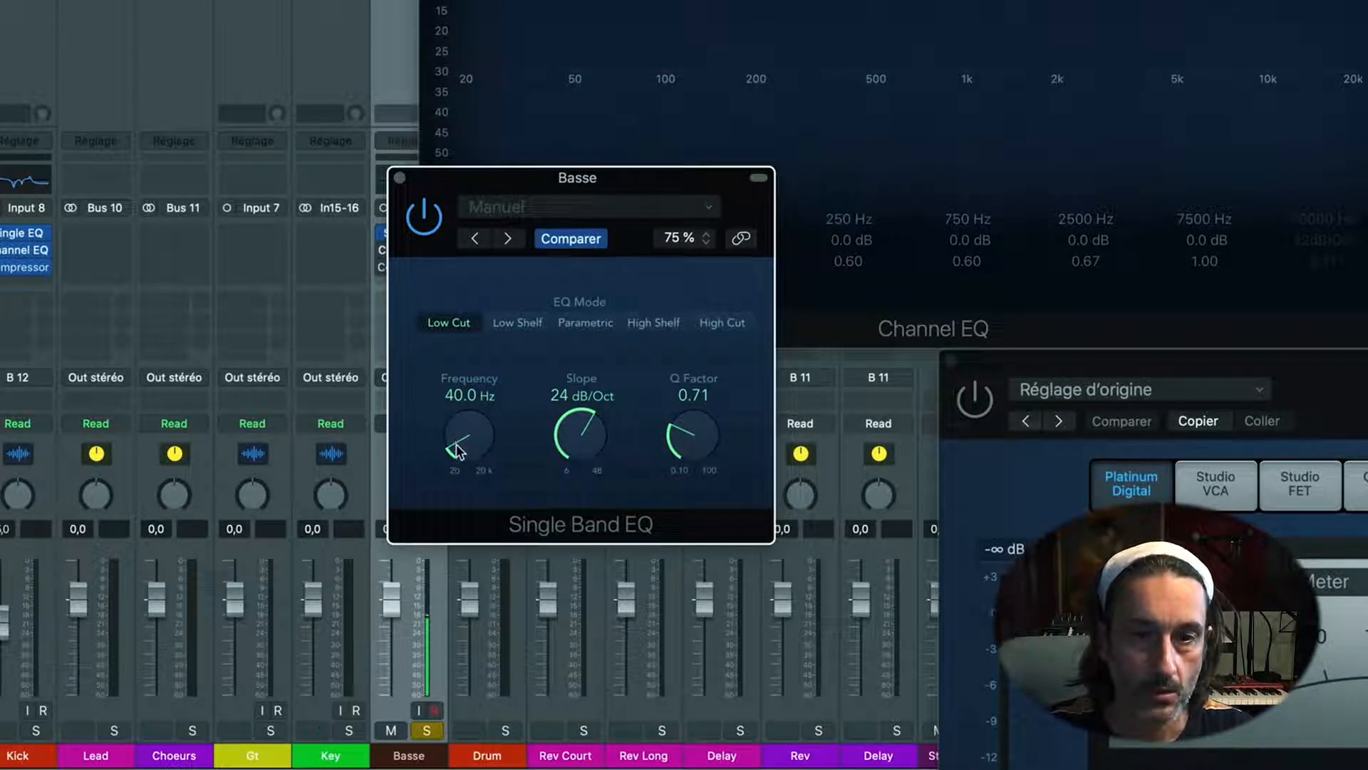
pyautogui.click(428, 233)
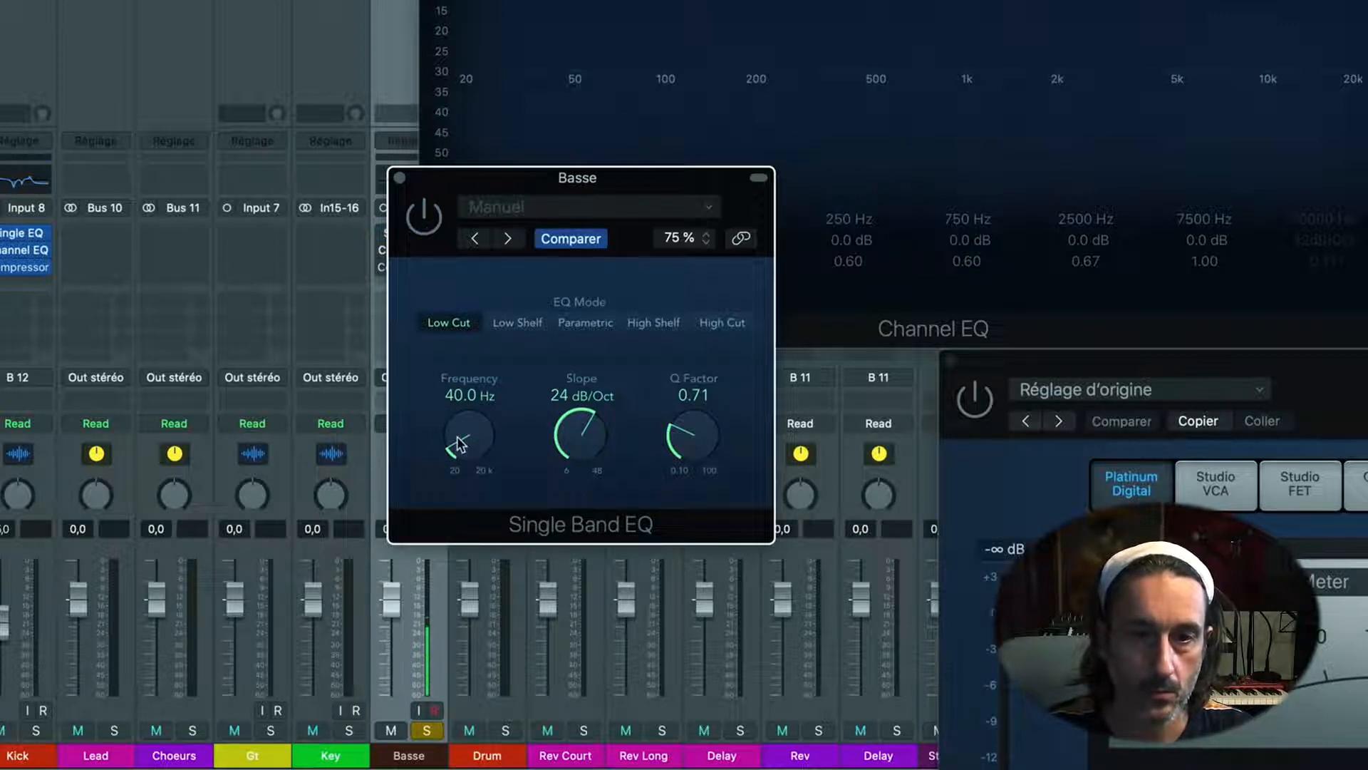
pyautogui.moveTo(458, 436); pyautogui.dragTo(447, 427)
pyautogui.click(424, 216)
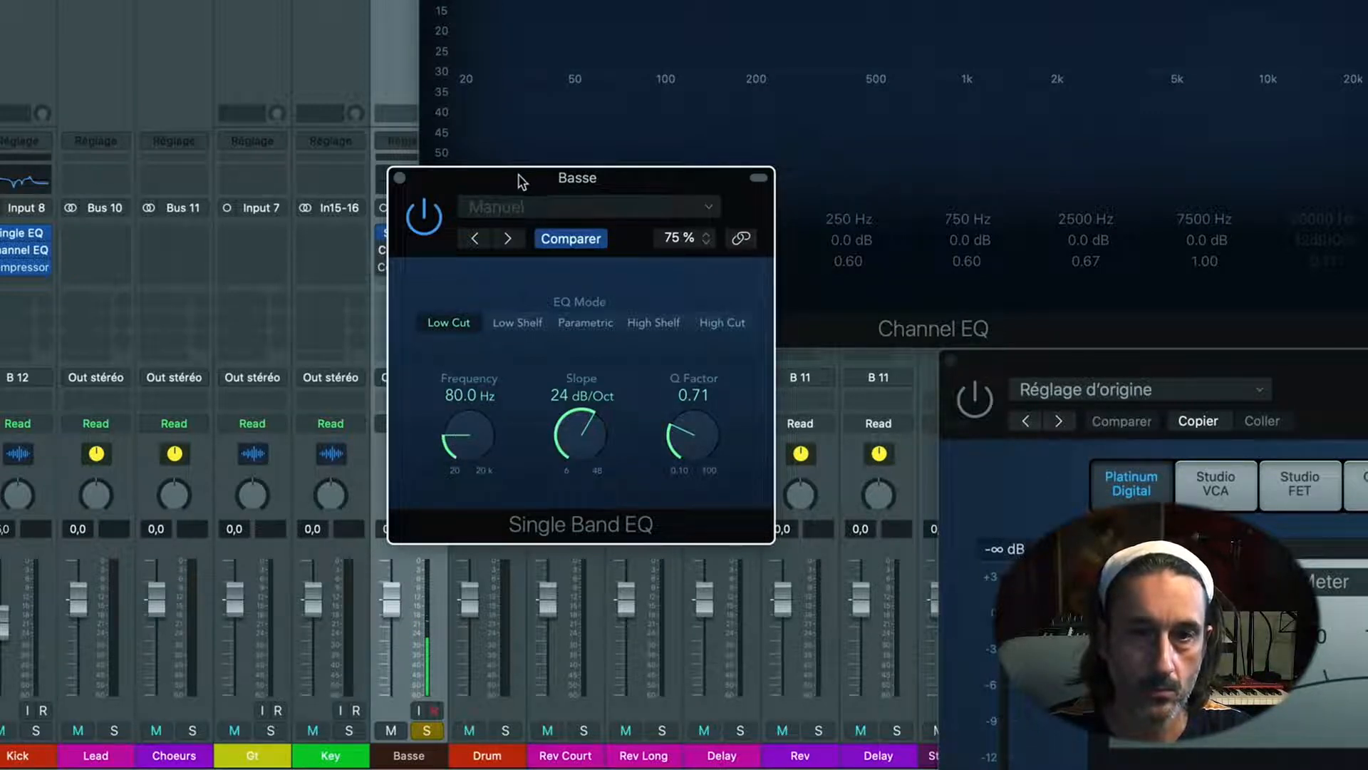
# Step: Move the Single Band EQ window aside and close the mixer to return to the track arrangement
pyautogui.moveTo(521, 181); pyautogui.dragTo(11, 60)
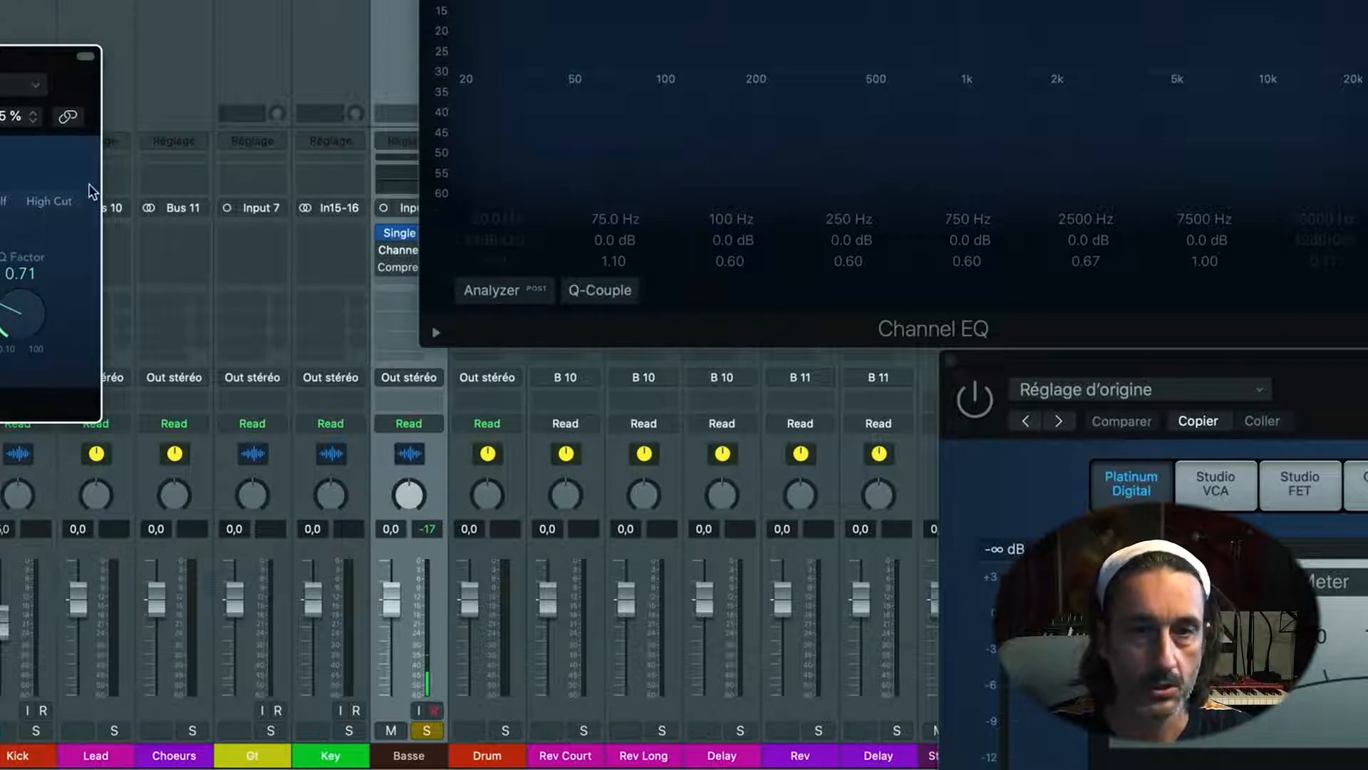
pyautogui.press('x')
pyautogui.hscroll(5, 522, 683)
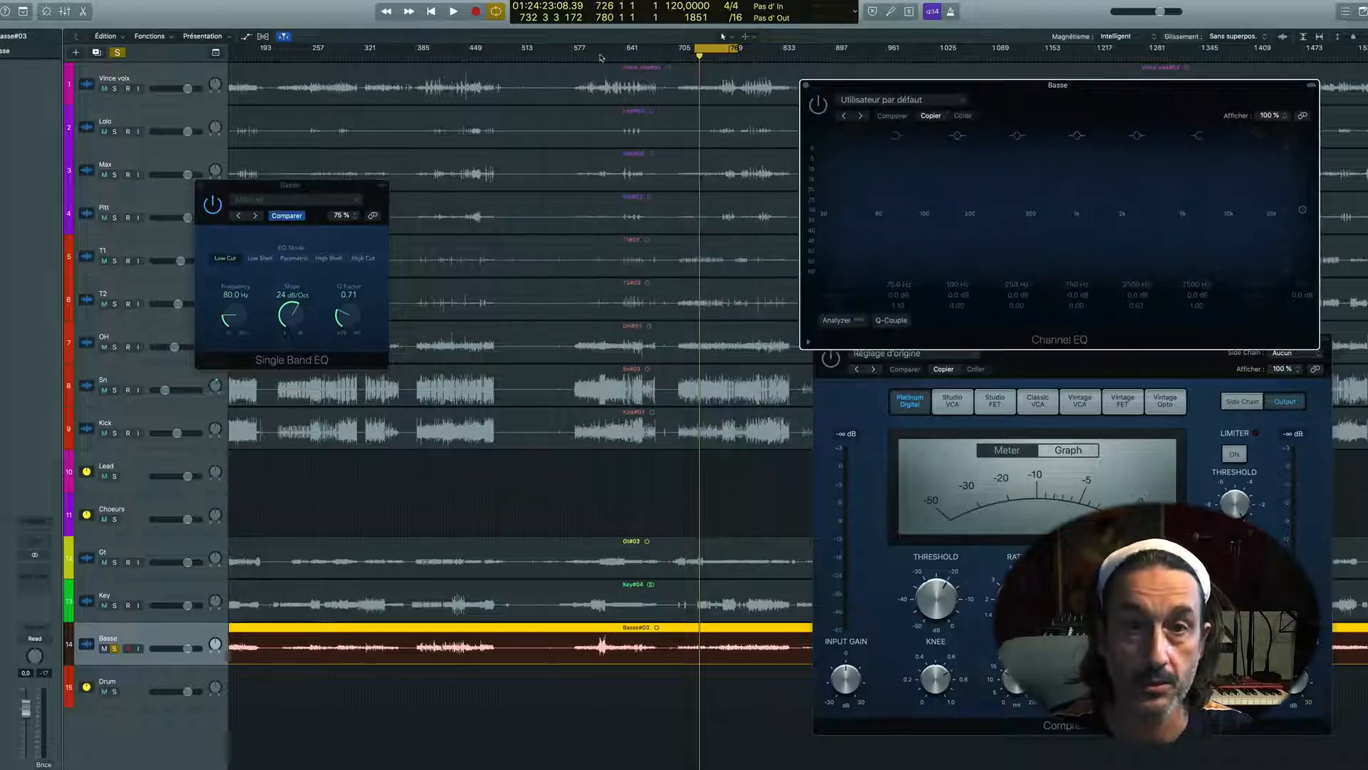
# Step: Play the bass from bar 612 with cycle mode off and switch on the Basse Channel EQ
pyautogui.click(601, 58)
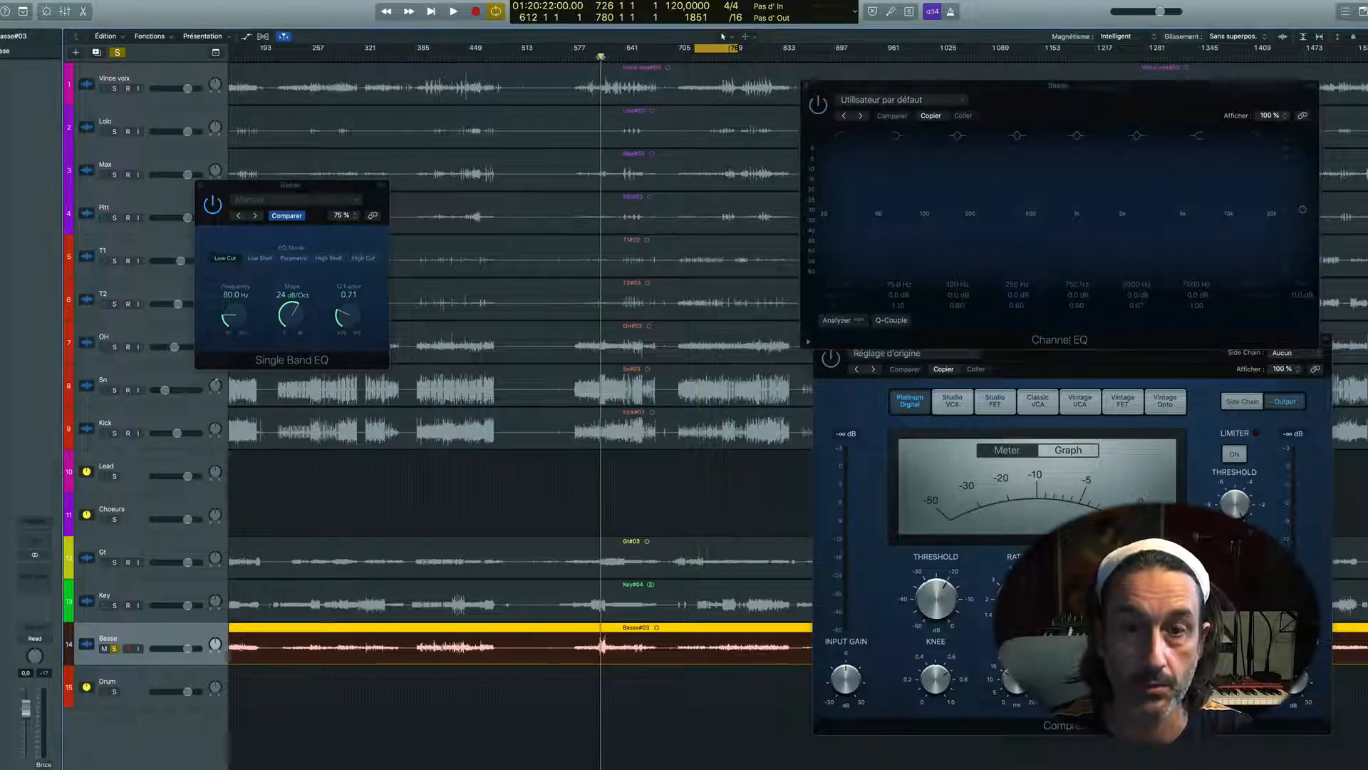
pyautogui.click(712, 50)
pyautogui.press('space')
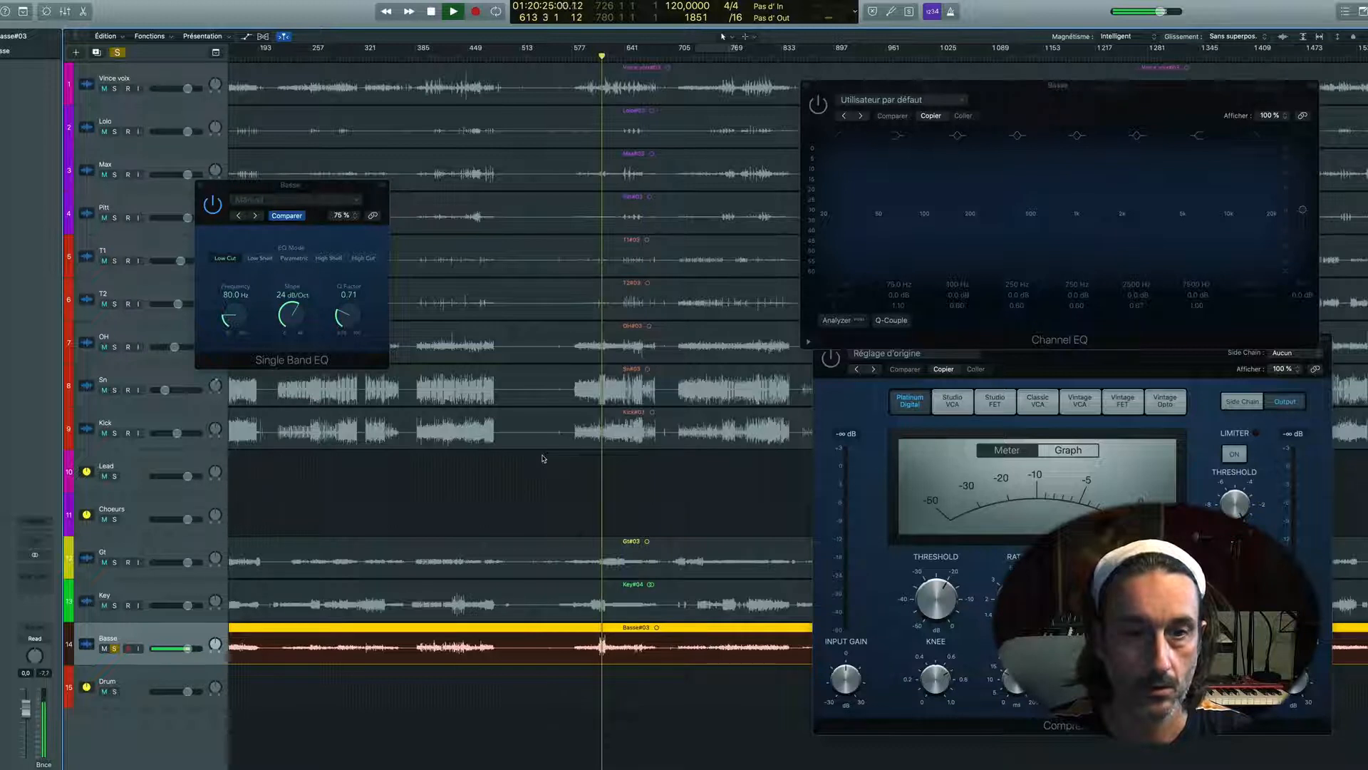
pyautogui.click(818, 105)
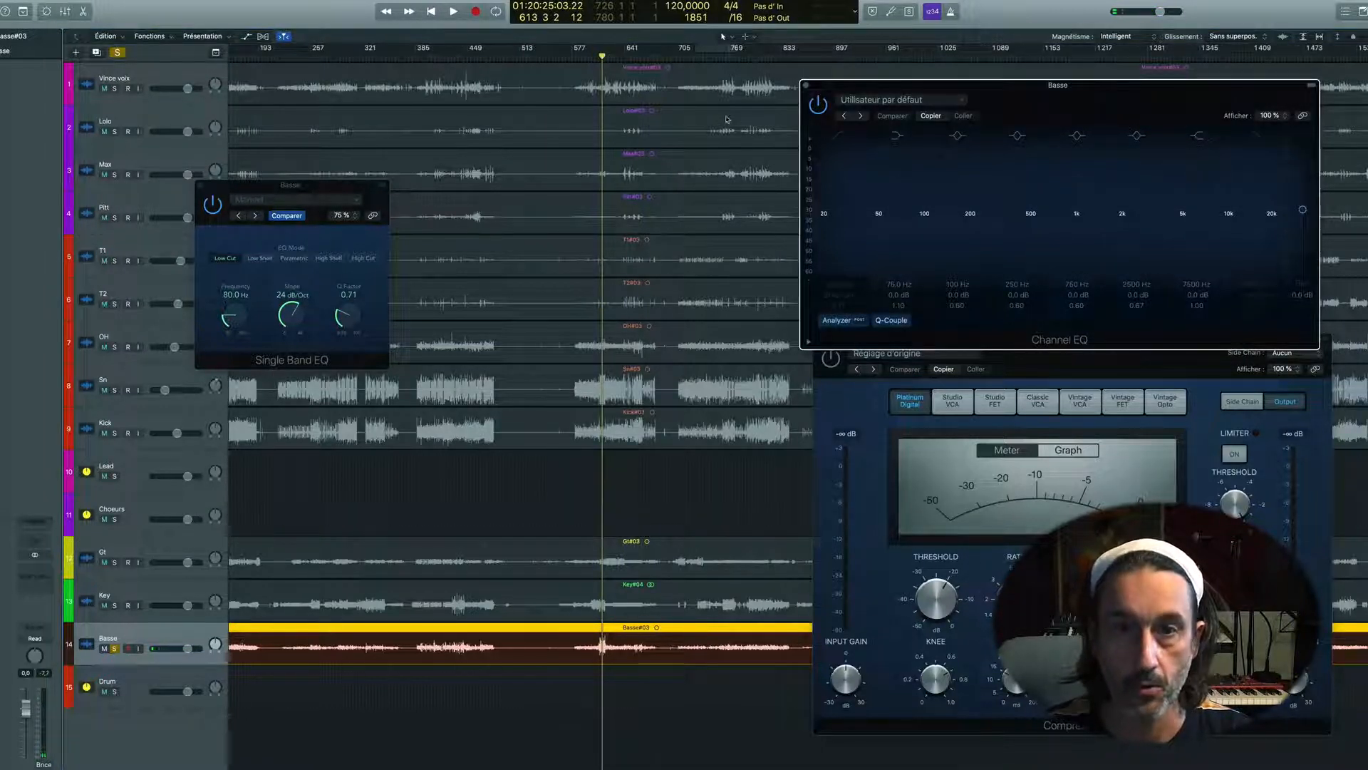
# Step: Set a cycle range from bar 872 to bar 1124 with the plug-in windows hidden, and audition the soloed bass there
pyautogui.hscroll(1, 727, 119)
pyautogui.scroll(-2, 711, 137)
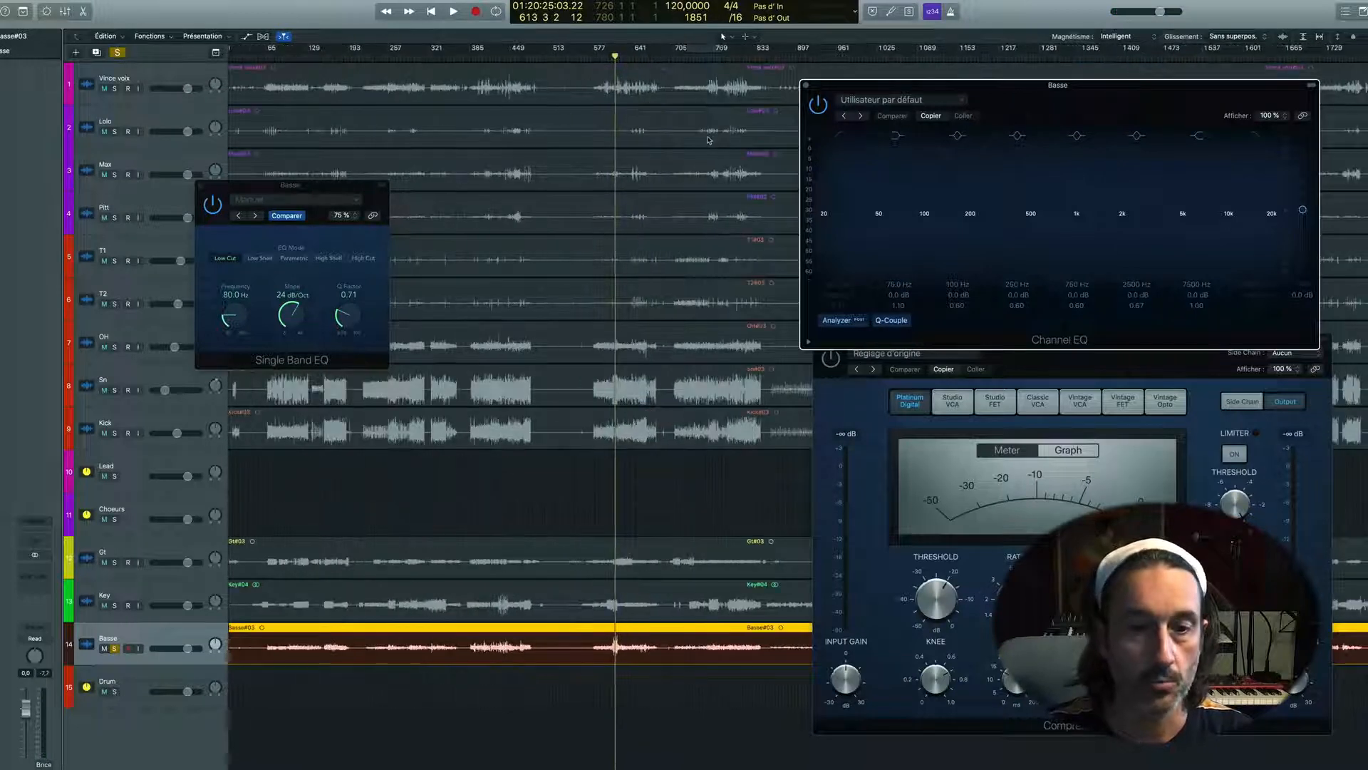
pyautogui.hscroll(2, 569, 176)
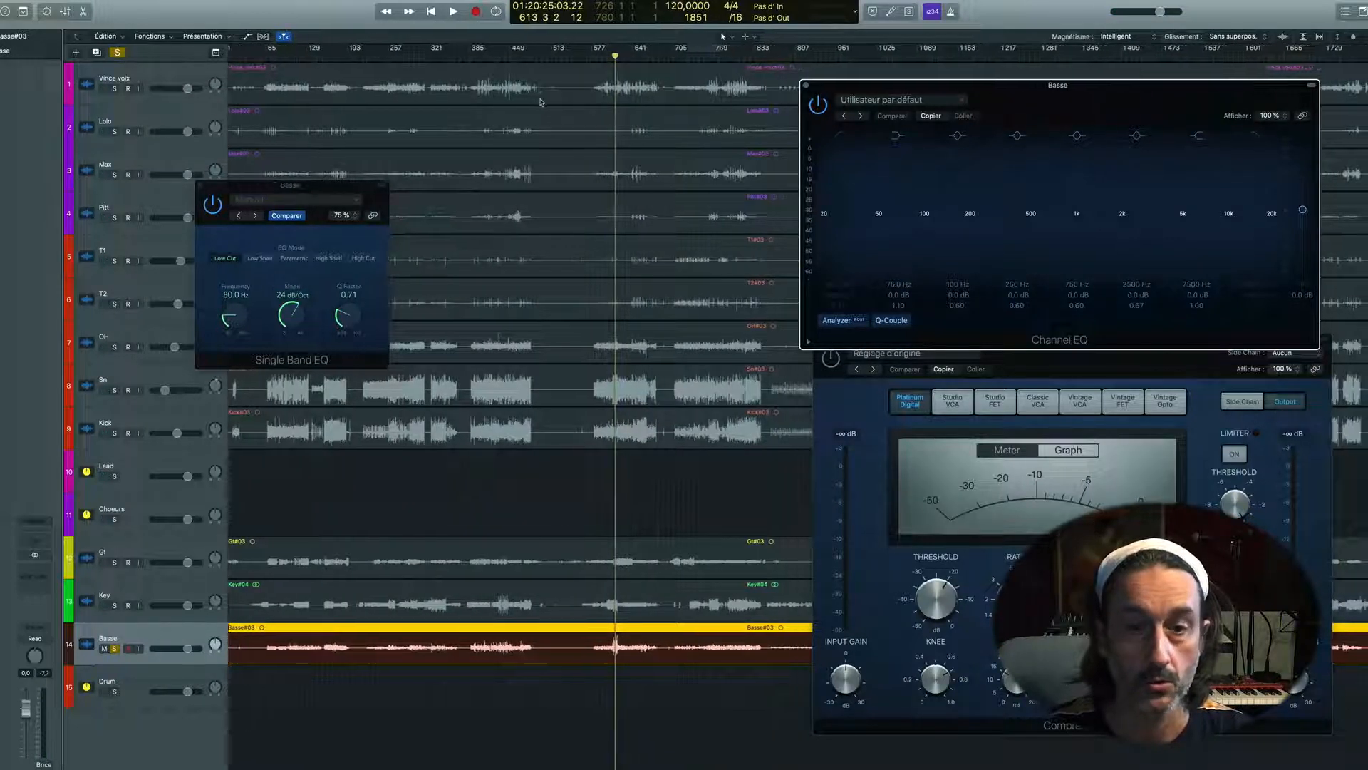
pyautogui.hscroll(-2, 531, 110)
pyautogui.press('v')
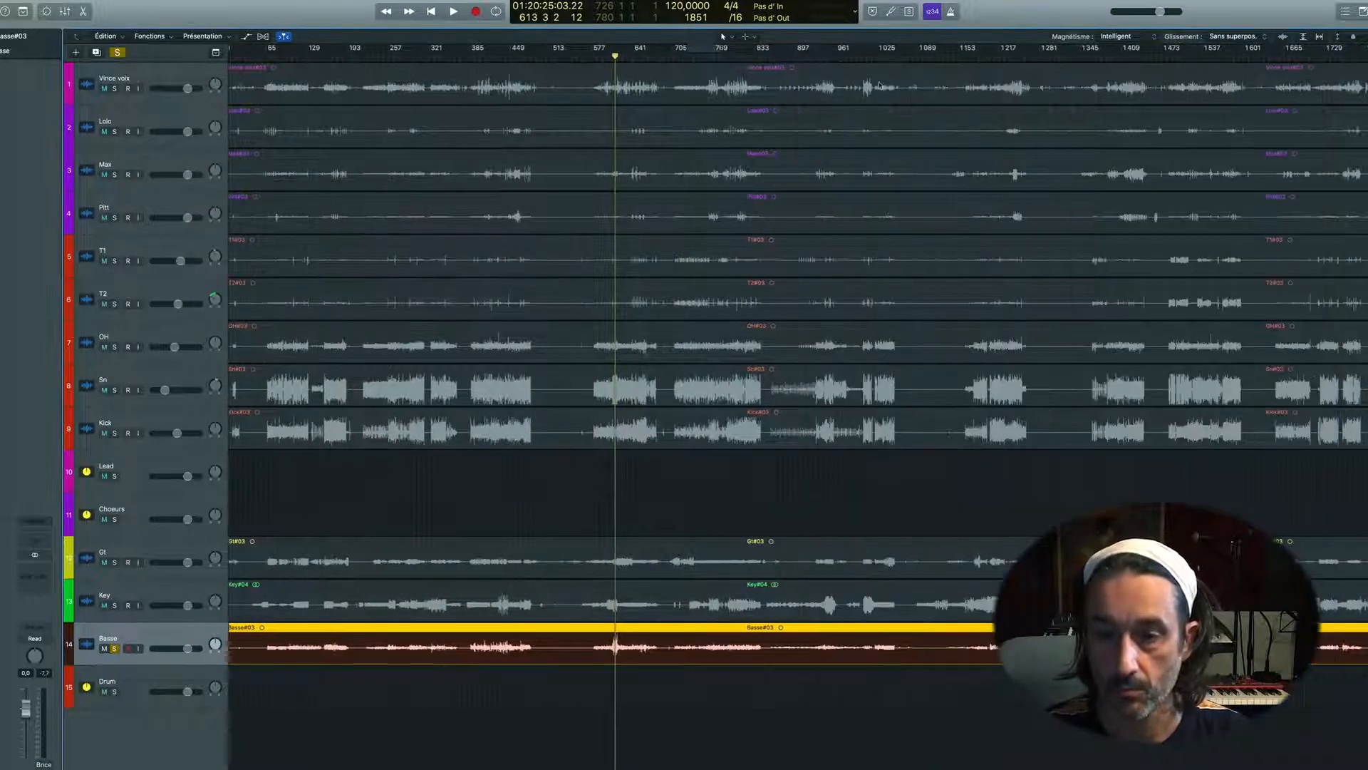
pyautogui.click(786, 56)
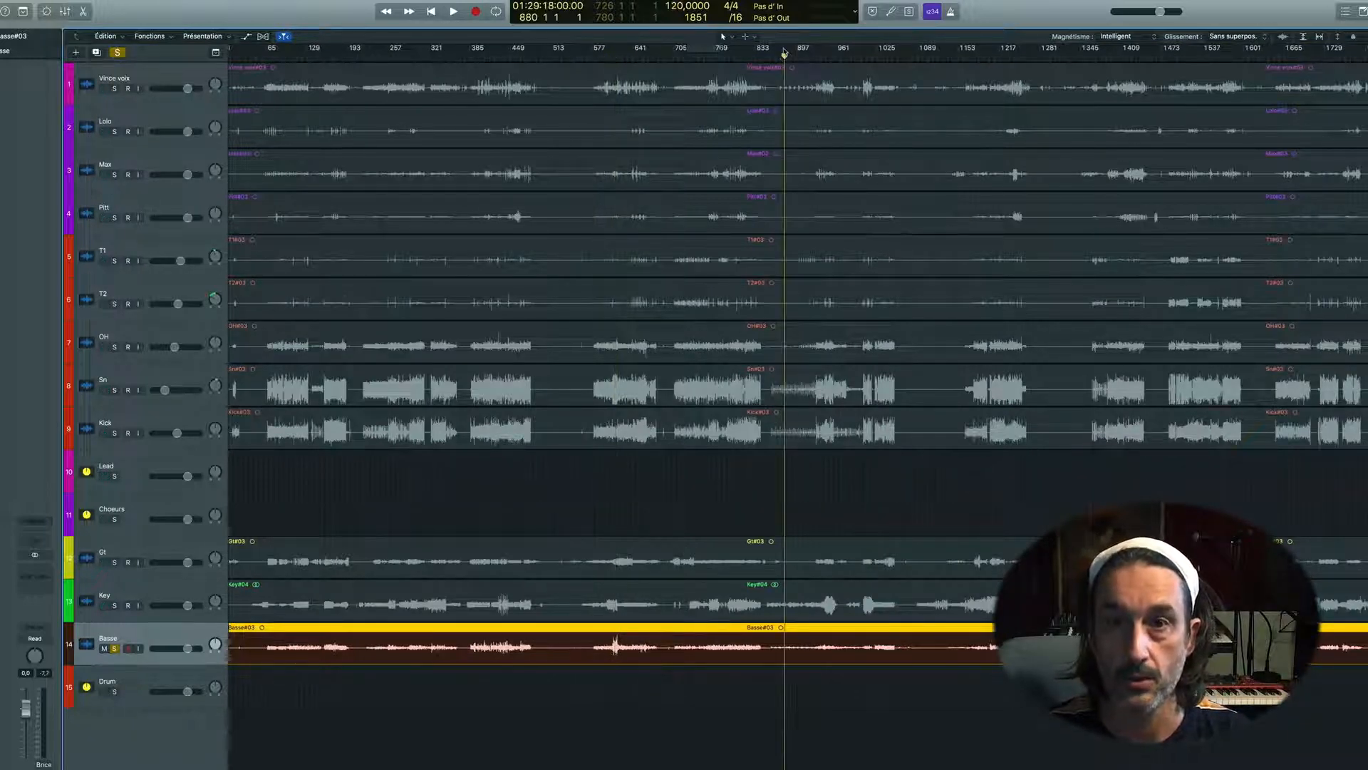
pyautogui.moveTo(785, 55); pyautogui.dragTo(935, 64)
pyautogui.press('space')
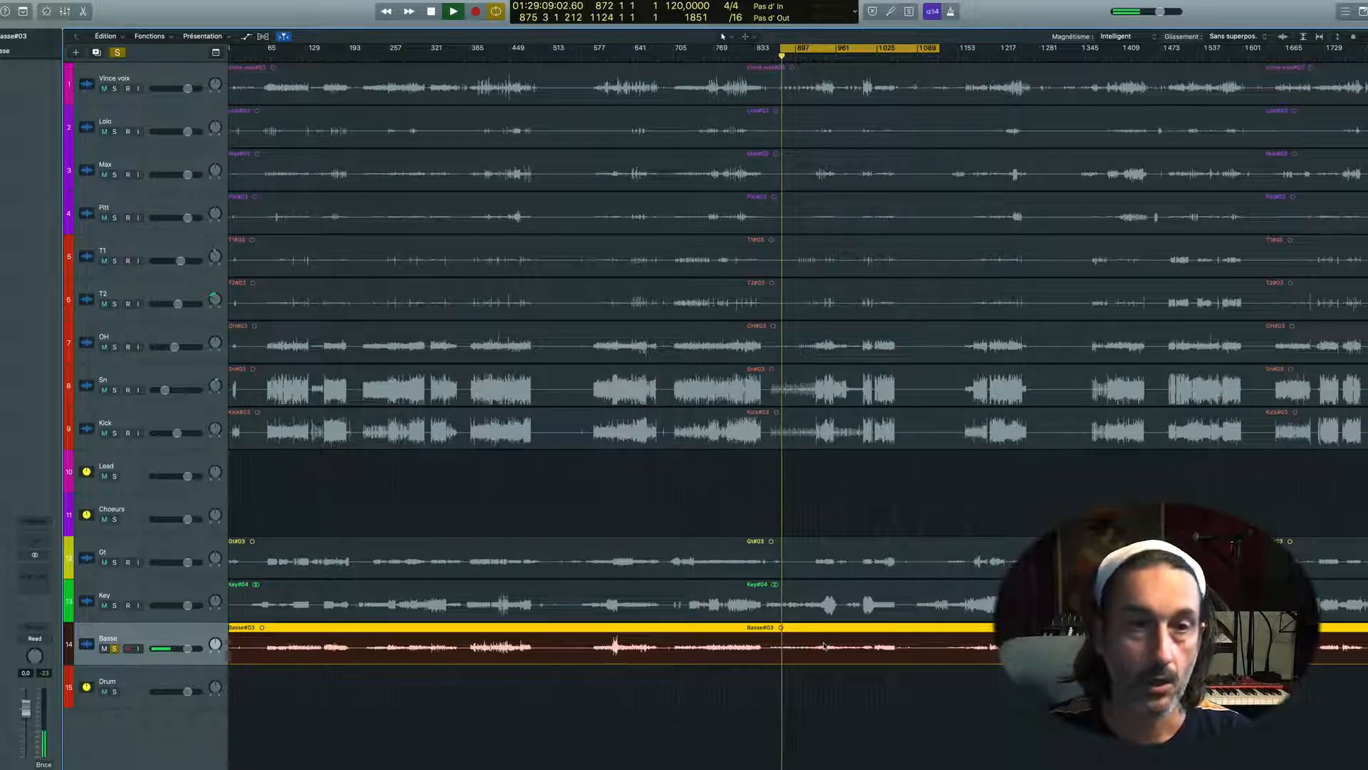
pyautogui.press('space')
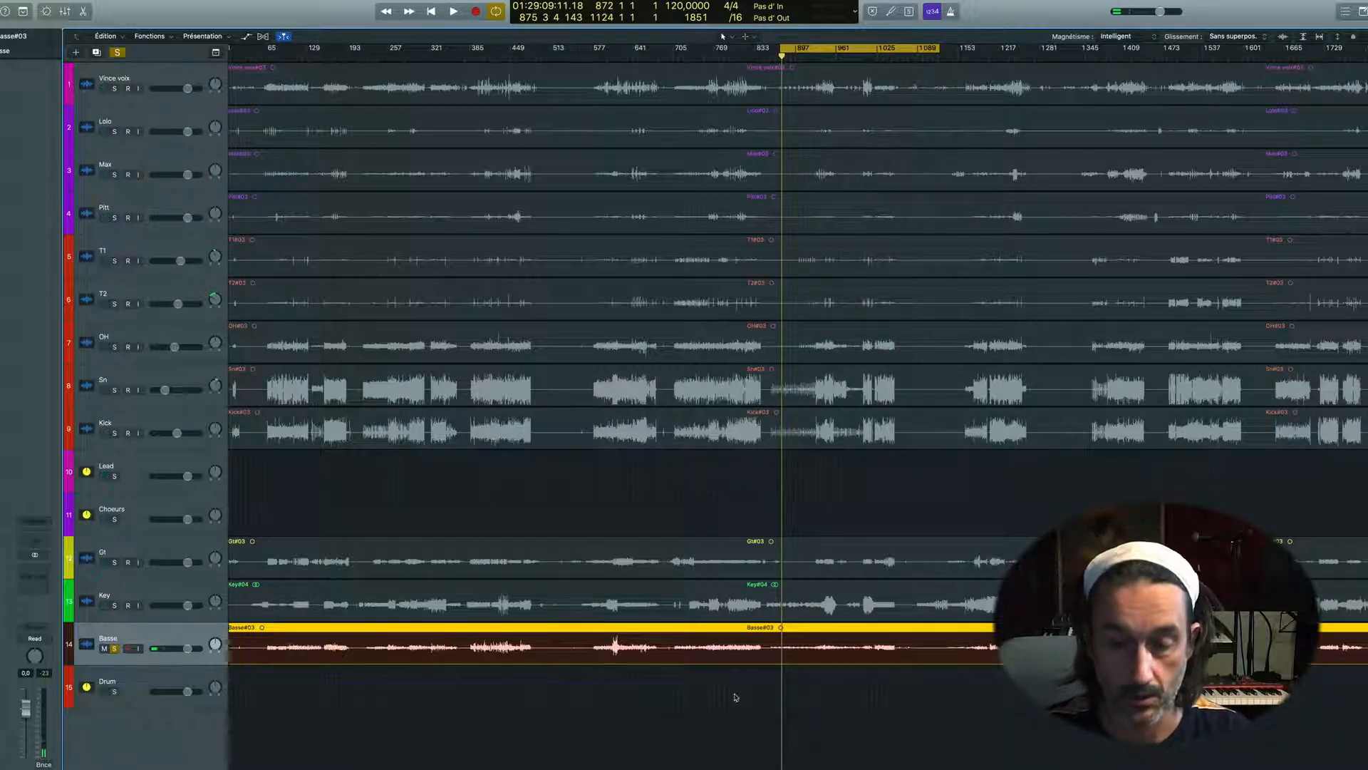
# Step: Show the plug-in windows again and reposition the Basse Channel EQ and Compressor
pyautogui.press('v')
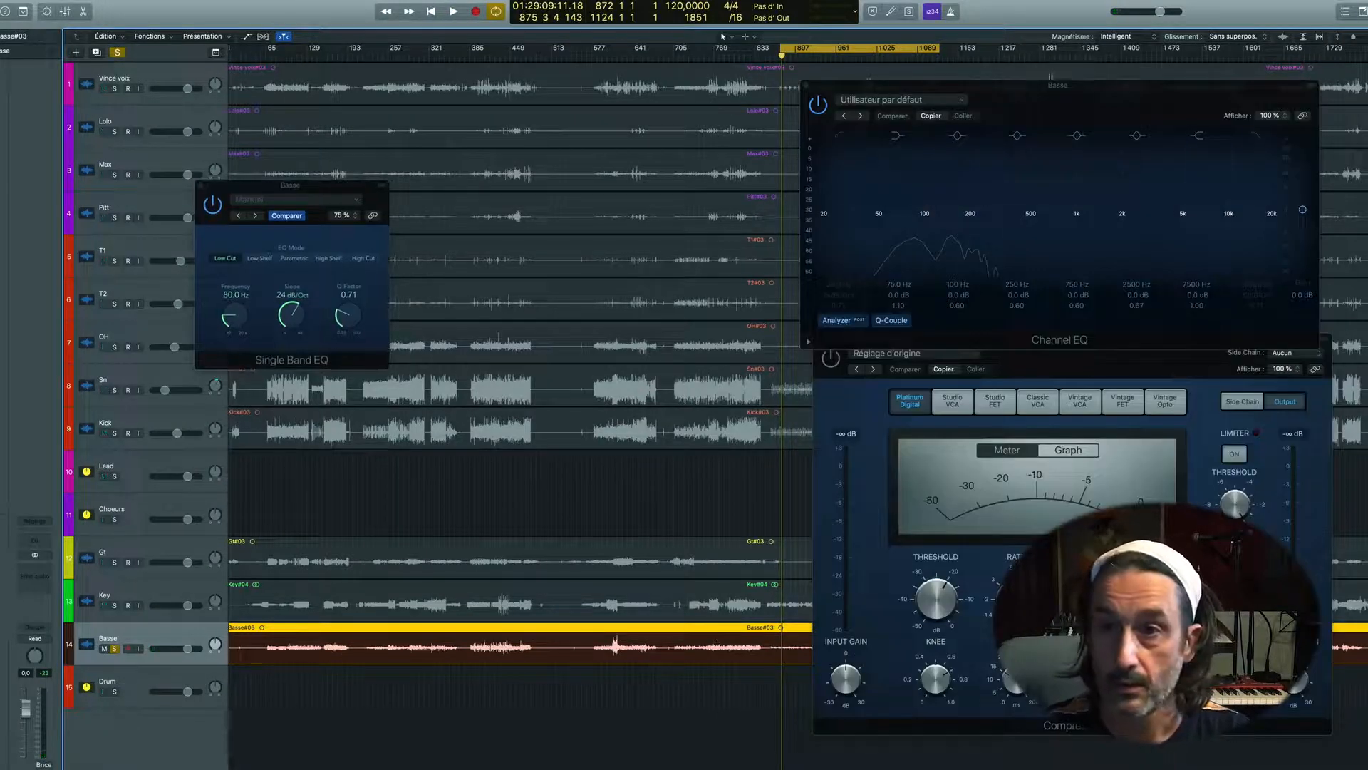
pyautogui.moveTo(1056, 96); pyautogui.dragTo(677, 77)
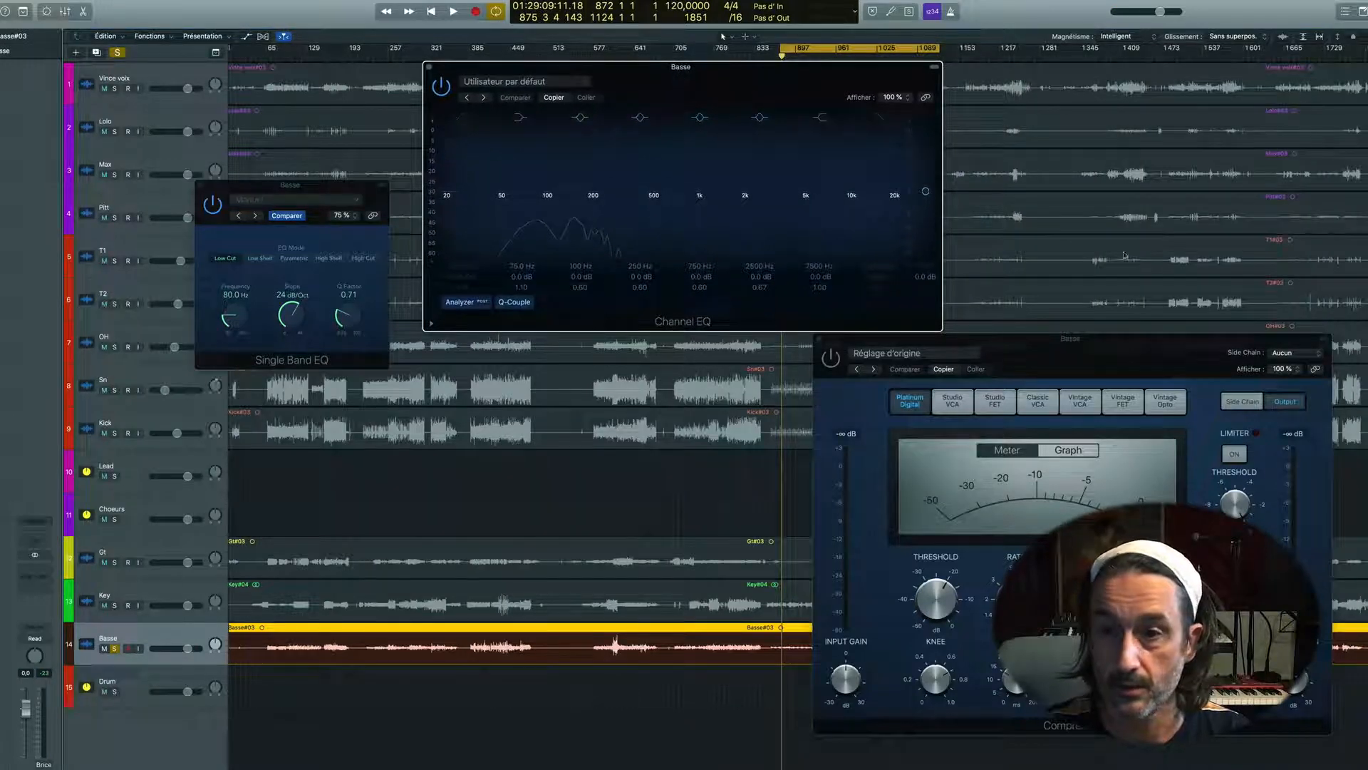
pyautogui.moveTo(1029, 347); pyautogui.dragTo(924, 351)
# Step: Play the looped bass passage and examine its low-frequency spectrum around 100 Hz in the Channel EQ analyzer
pyautogui.press('space')
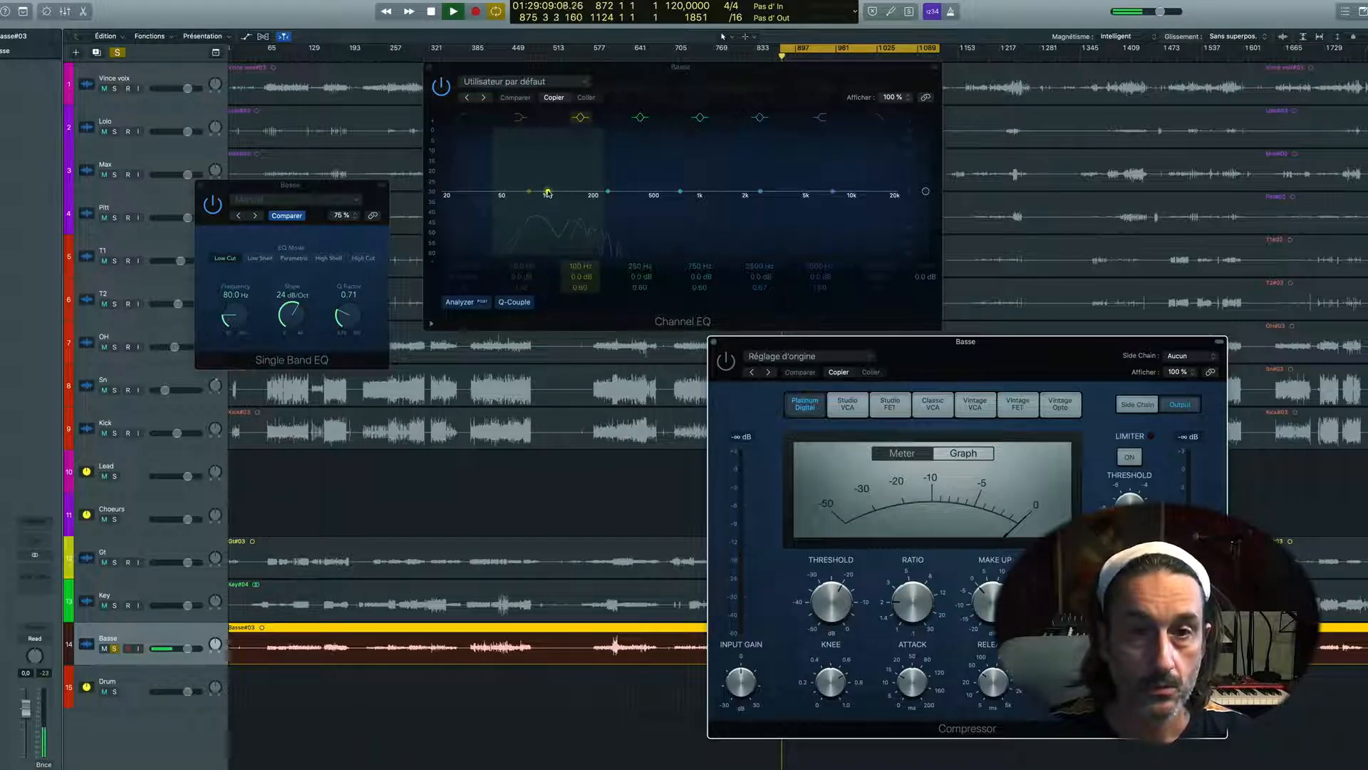
pyautogui.press('space')
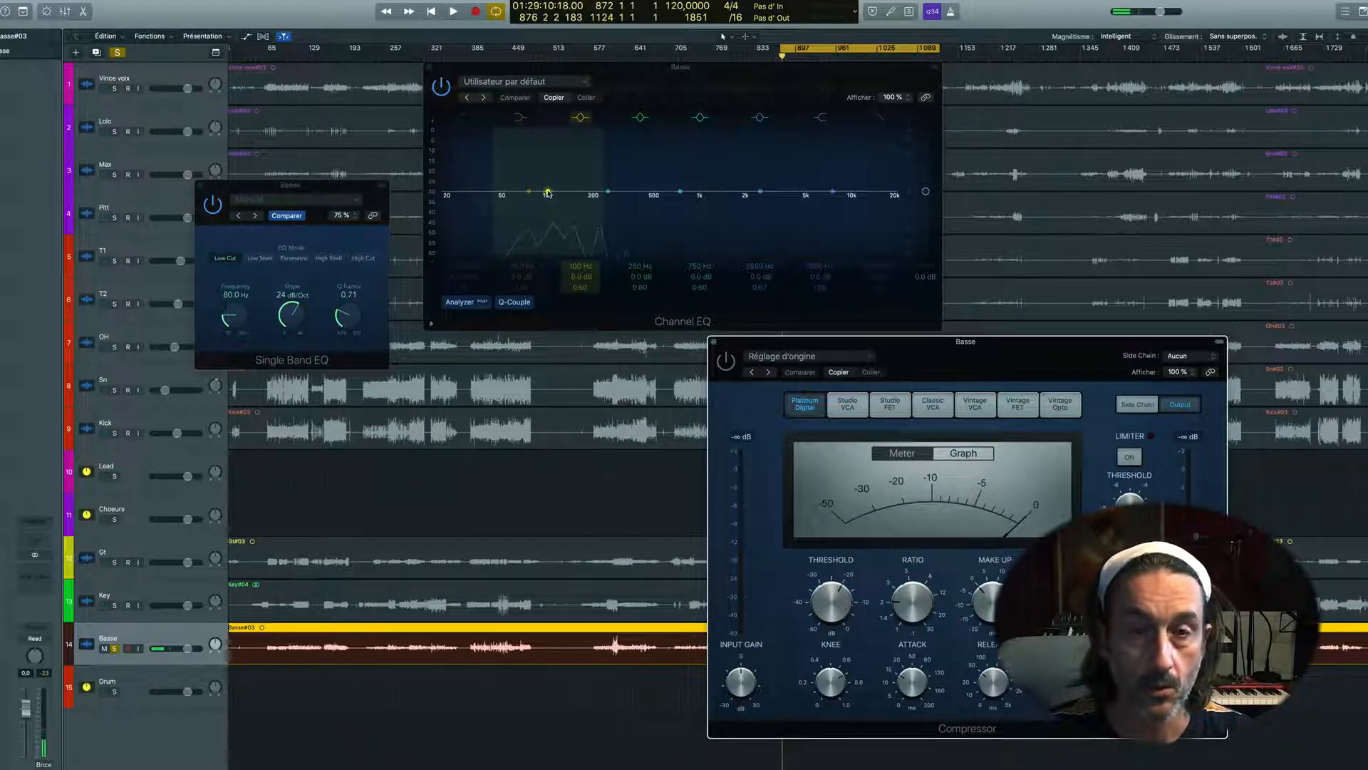
pyautogui.press('space')
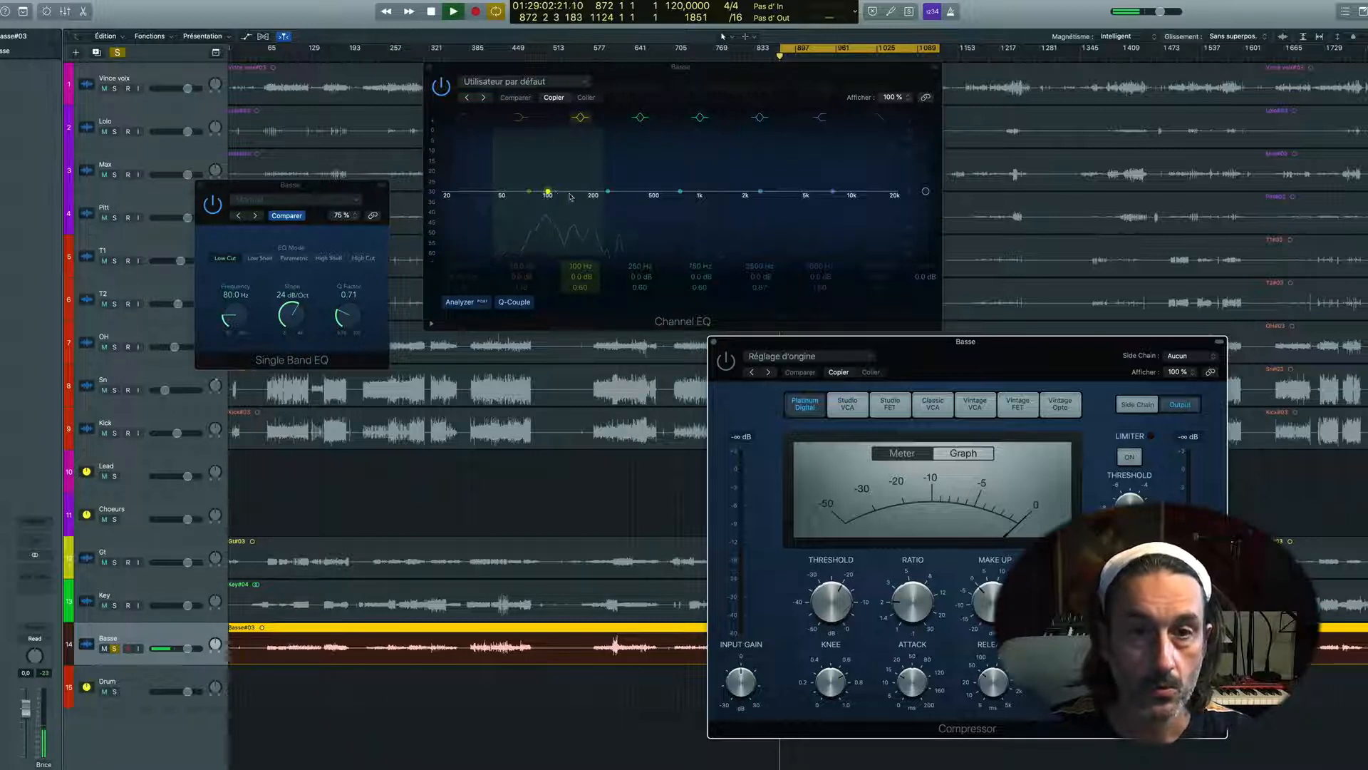
pyautogui.press('space')
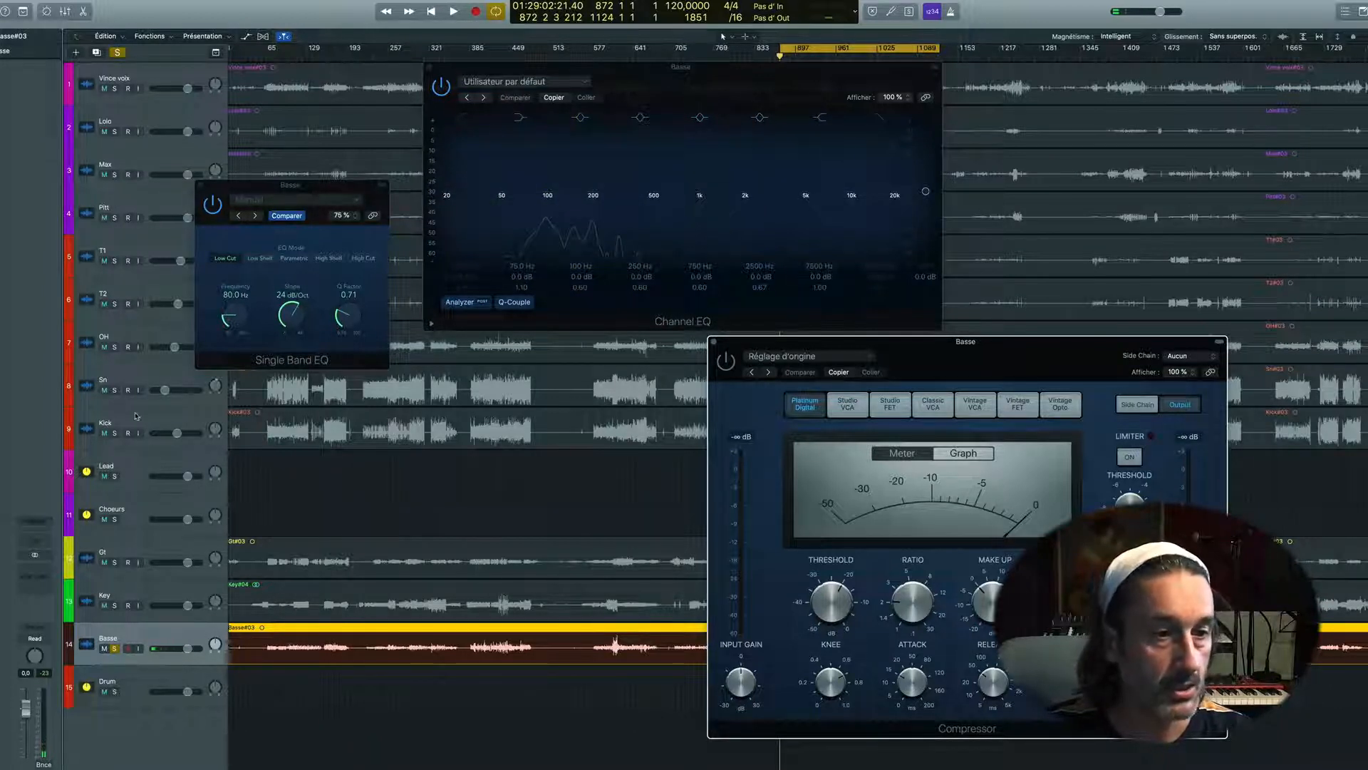
# Step: Open the Kick track's Channel EQ and place it where its curve can be compared with the Basse Channel EQ
pyautogui.click(137, 415)
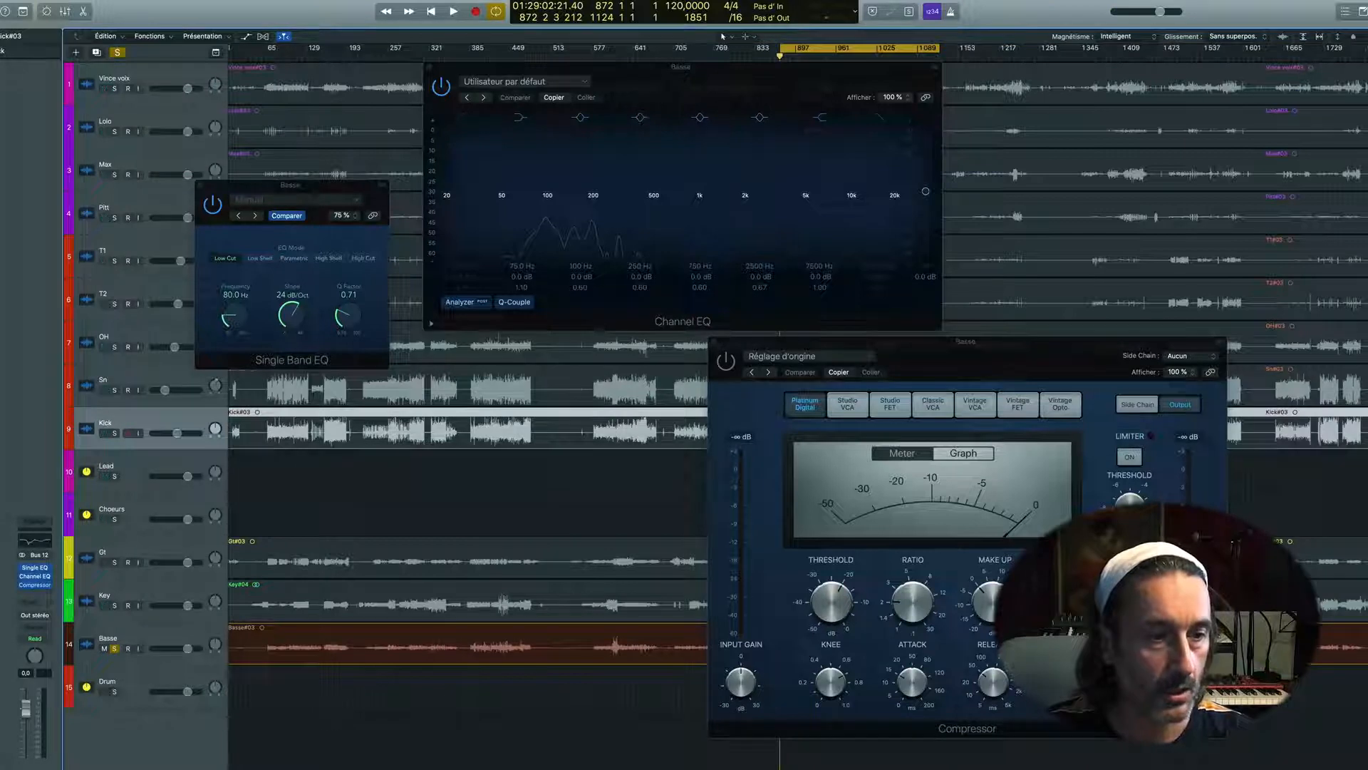
pyautogui.click(34, 576)
pyautogui.moveTo(619, 25); pyautogui.dragTo(871, 161)
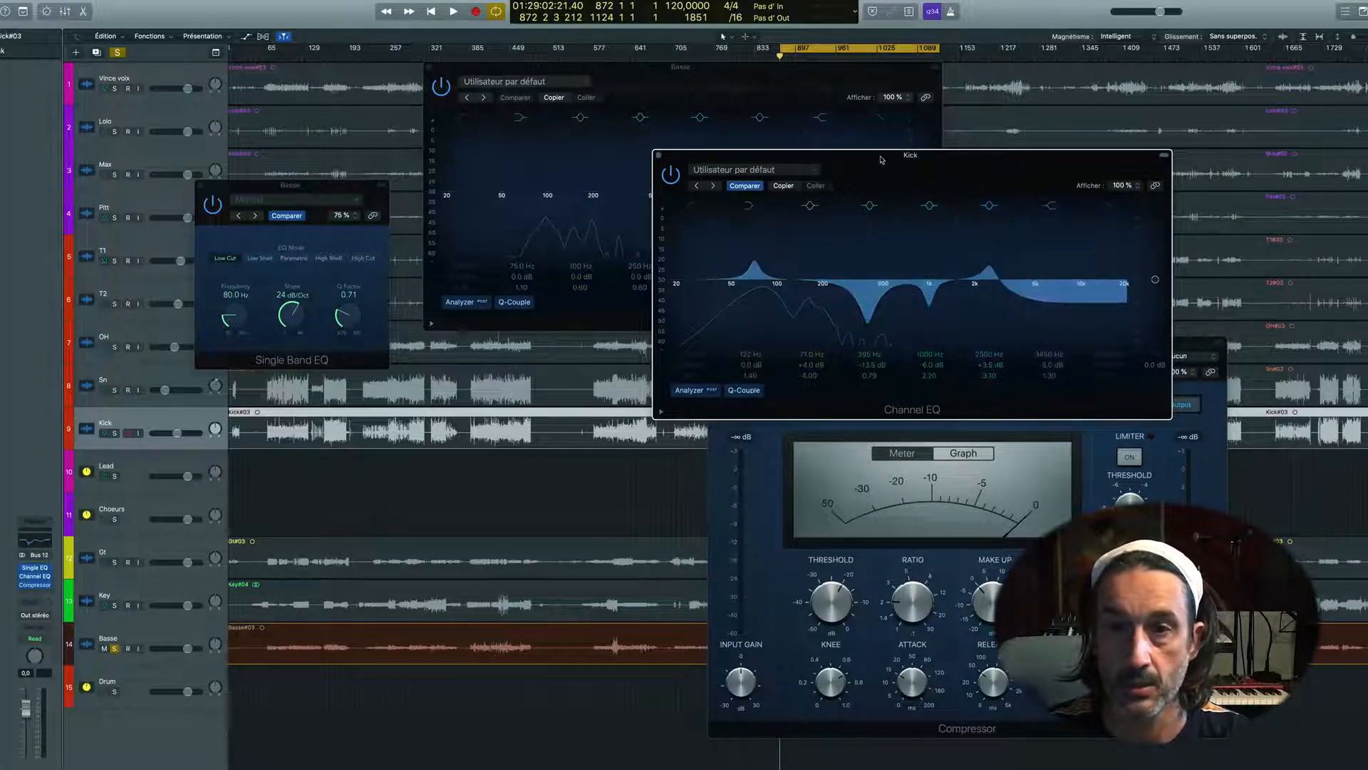
pyautogui.moveTo(883, 156); pyautogui.dragTo(1017, 287)
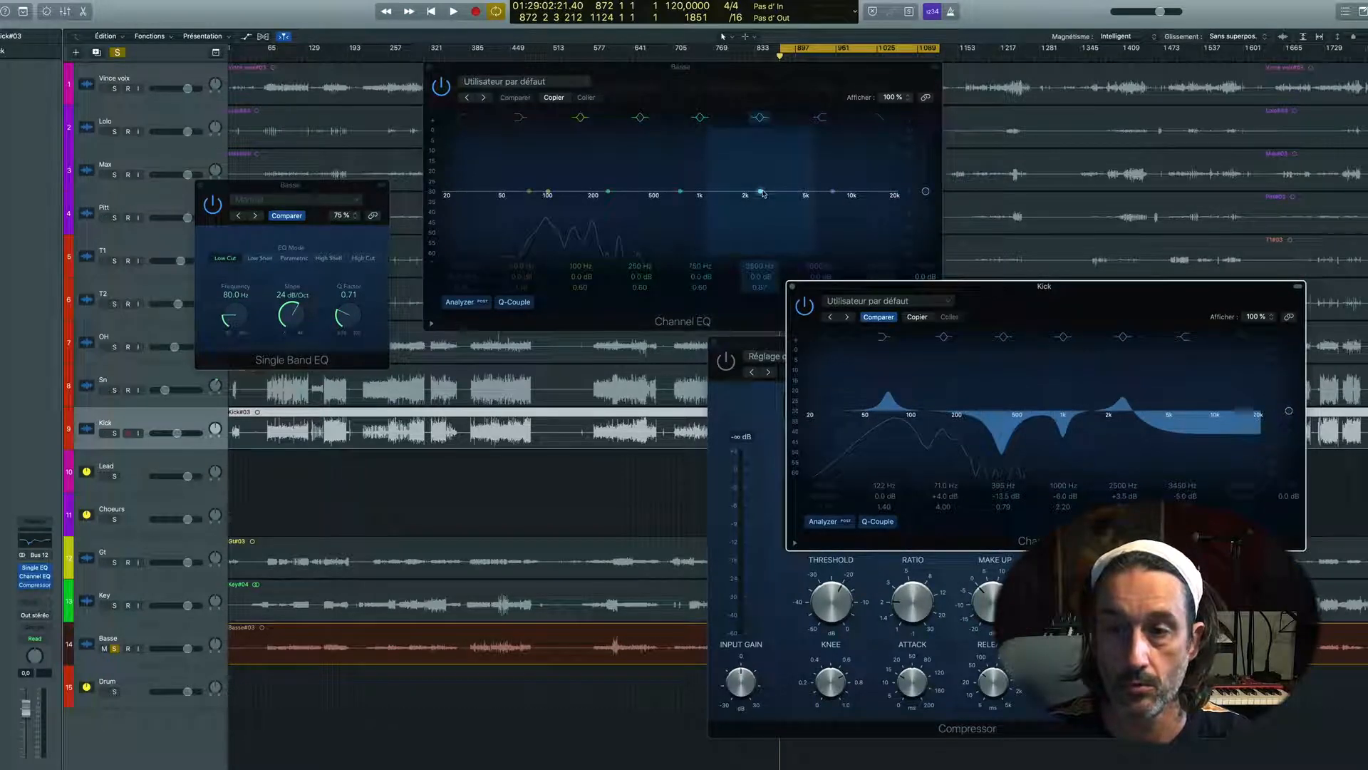
# Step: In the Basse Channel EQ, cut around 2500 Hz, cut 4 dB around 135 Hz, and raise the low shelf by 1 dB
pyautogui.moveTo(761, 192); pyautogui.dragTo(791, 216)
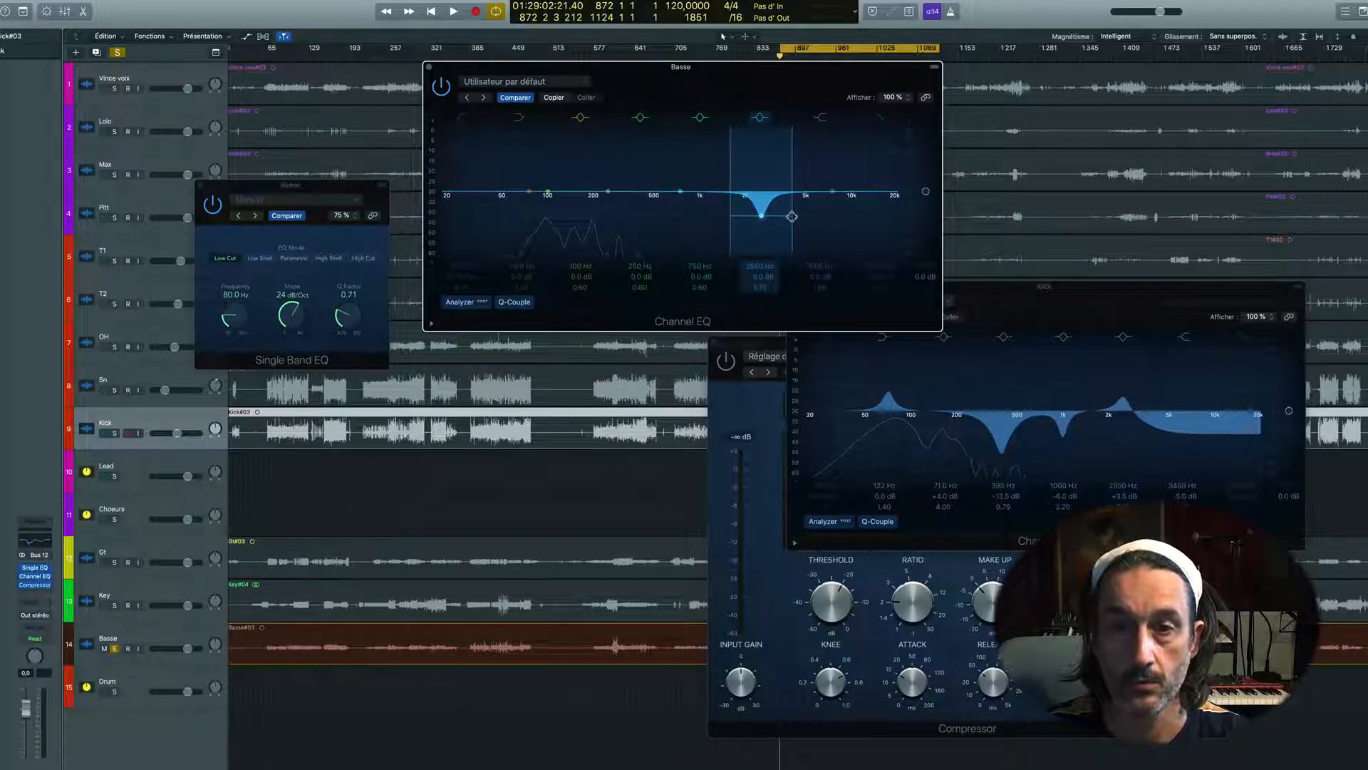
pyautogui.press('space')
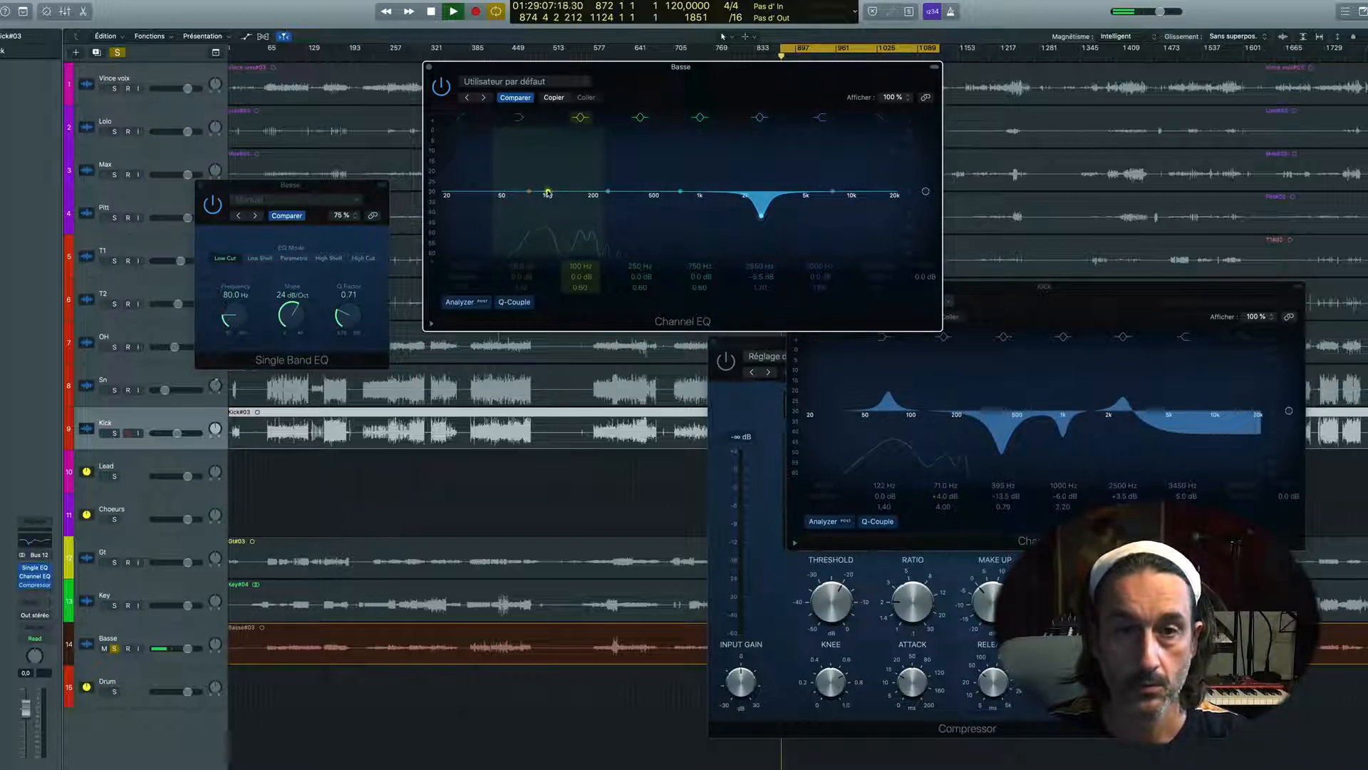
pyautogui.moveTo(547, 193); pyautogui.dragTo(579, 188)
pyautogui.press('space')
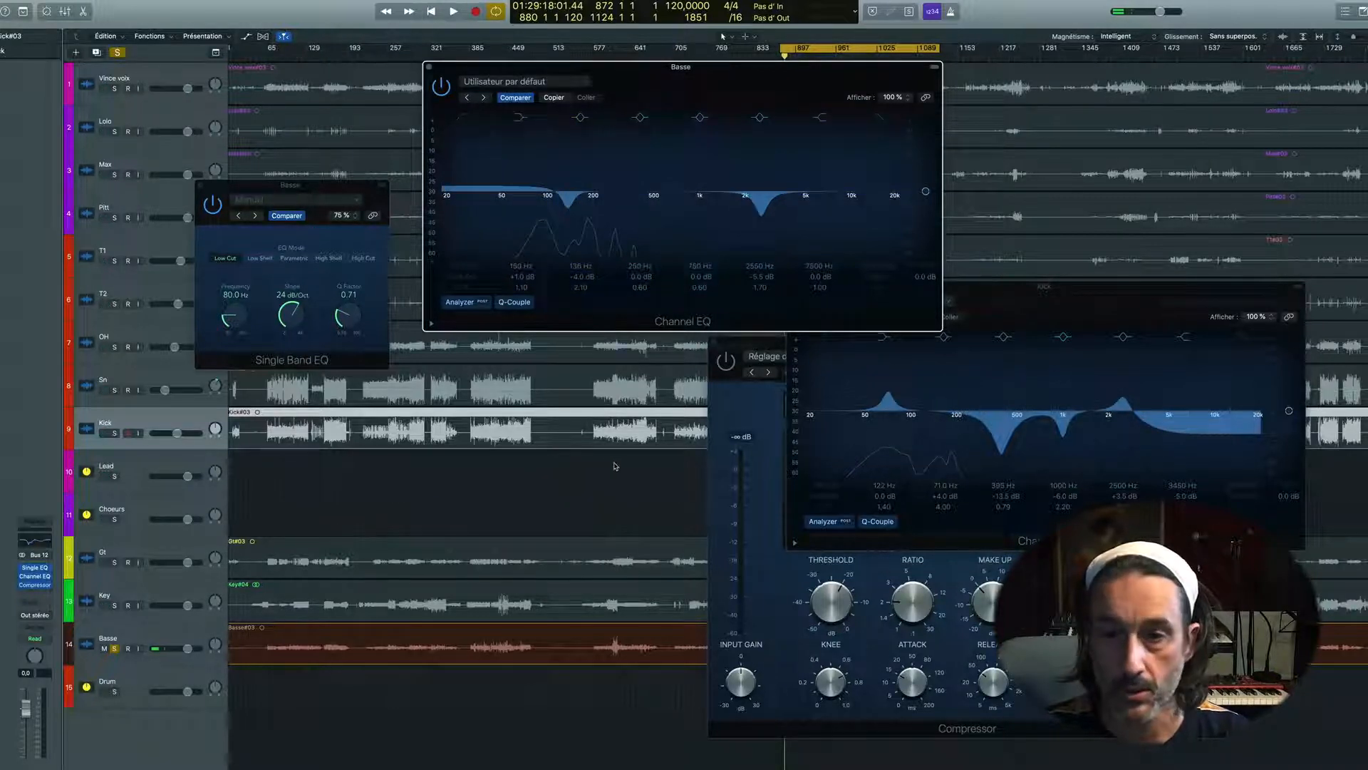
# Step: Switch on the Basse Compressor and set its Auto Gain to Off during playback
pyautogui.click(731, 529)
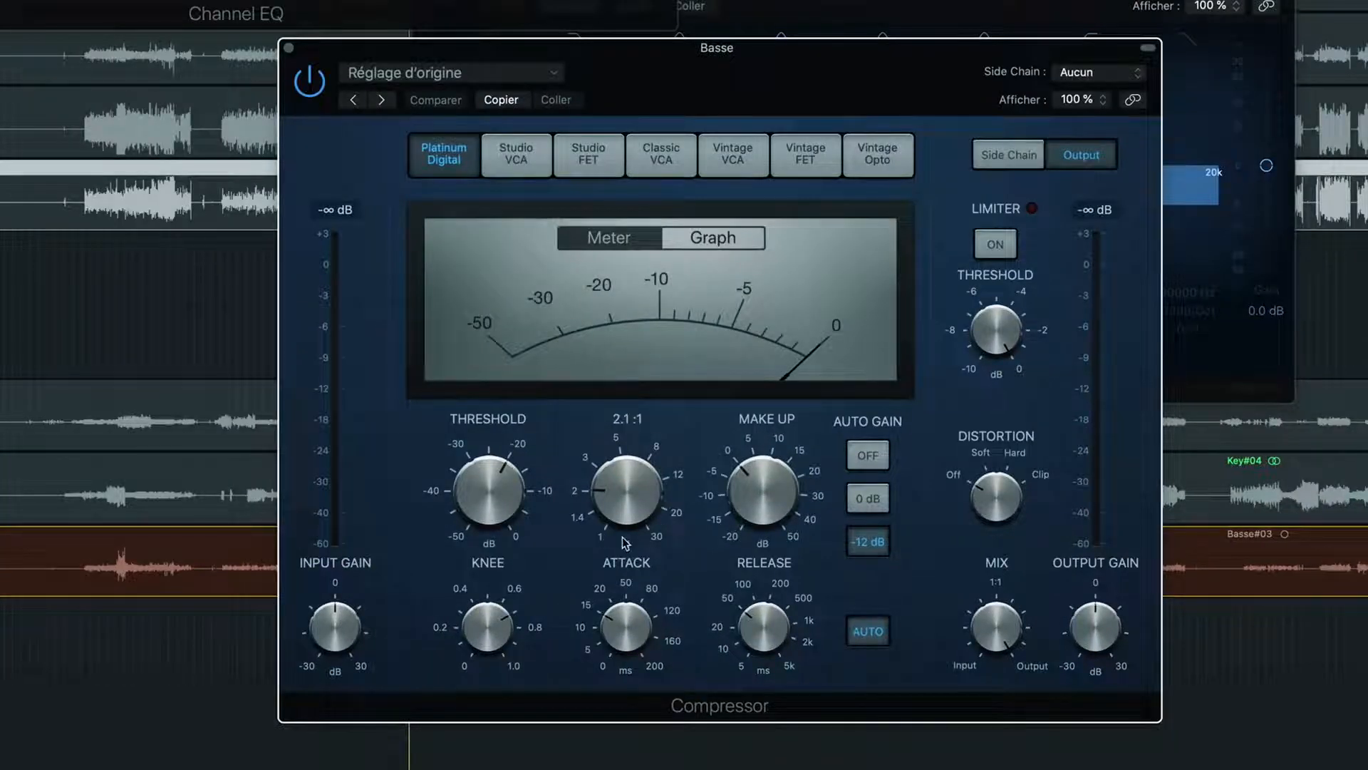
pyautogui.press('space')
pyautogui.click(887, 456)
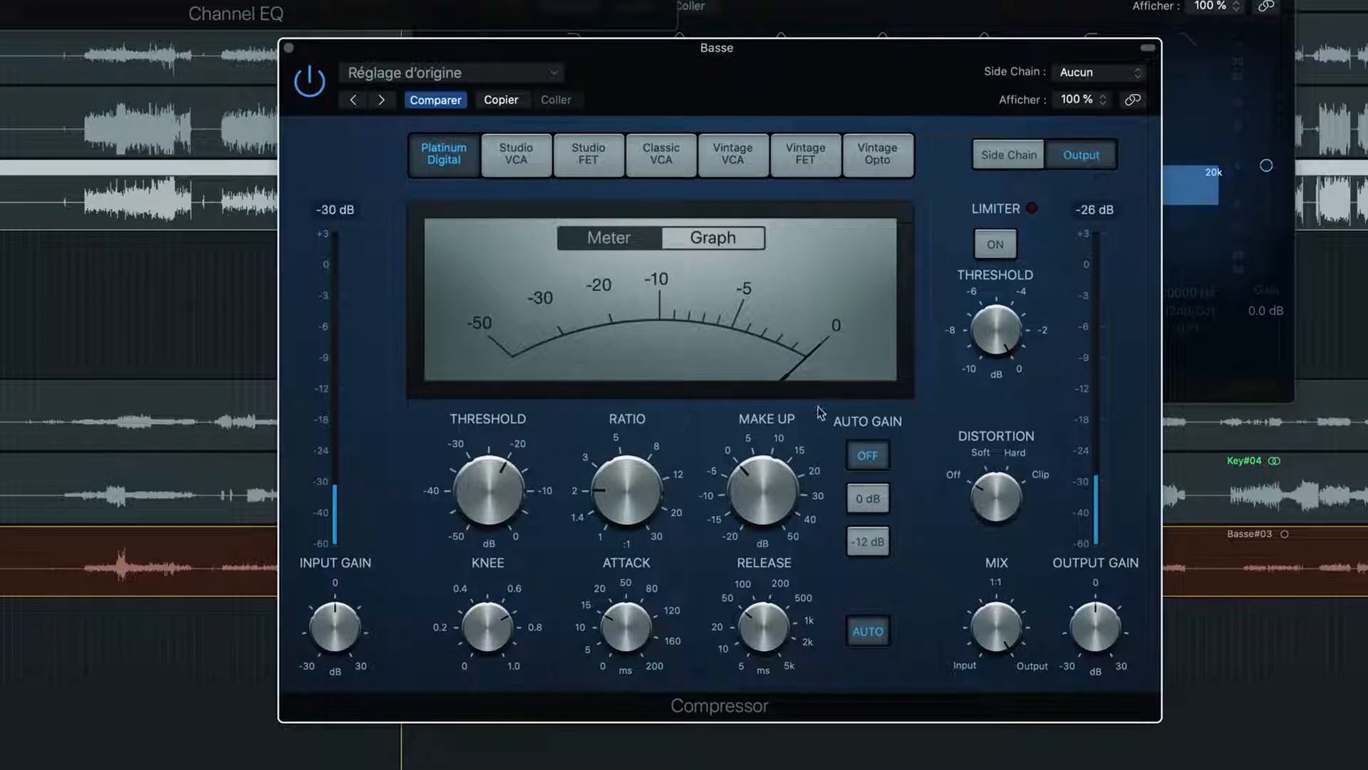
# Step: Load the E Bass preset from the Guitars category in the Basse Compressor
pyautogui.click(457, 75)
pyautogui.click(457, 75)
pyautogui.click(410, 75)
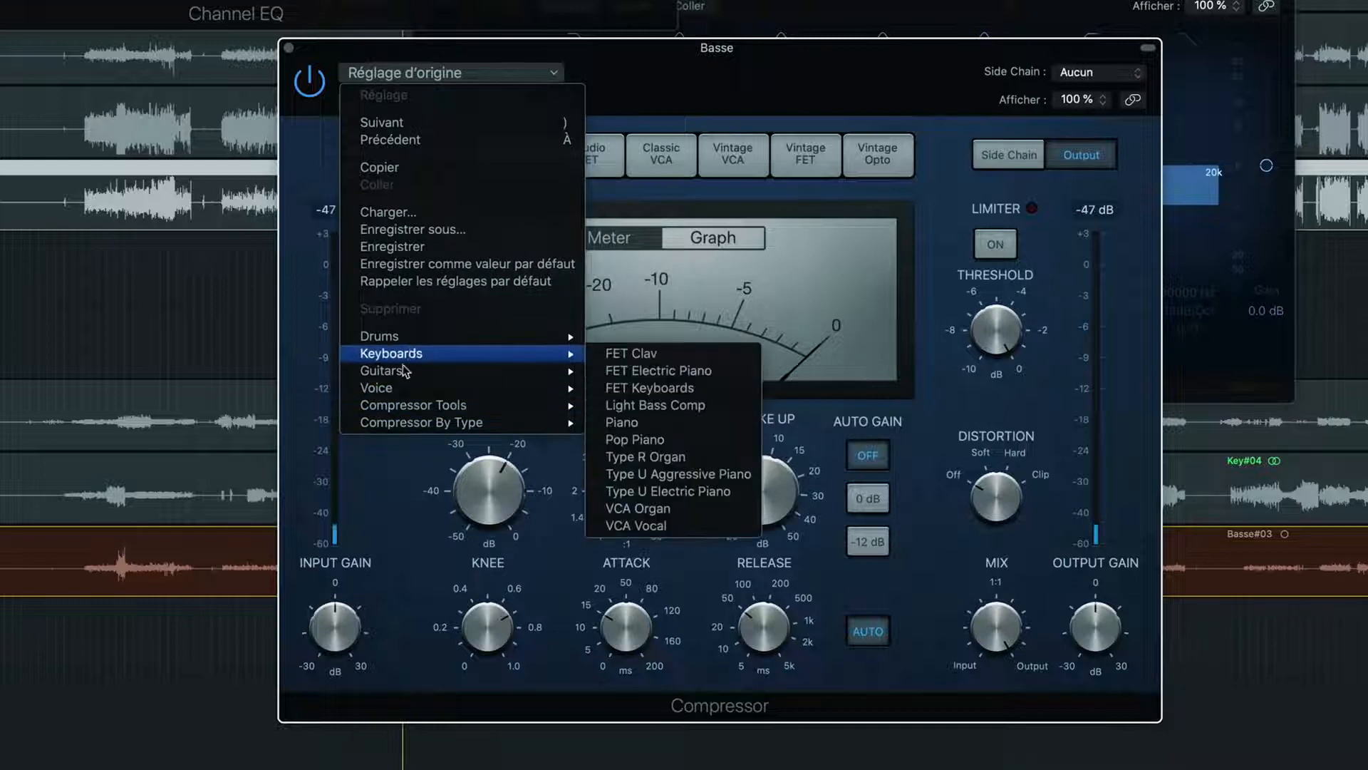
pyautogui.moveTo(566, 372)
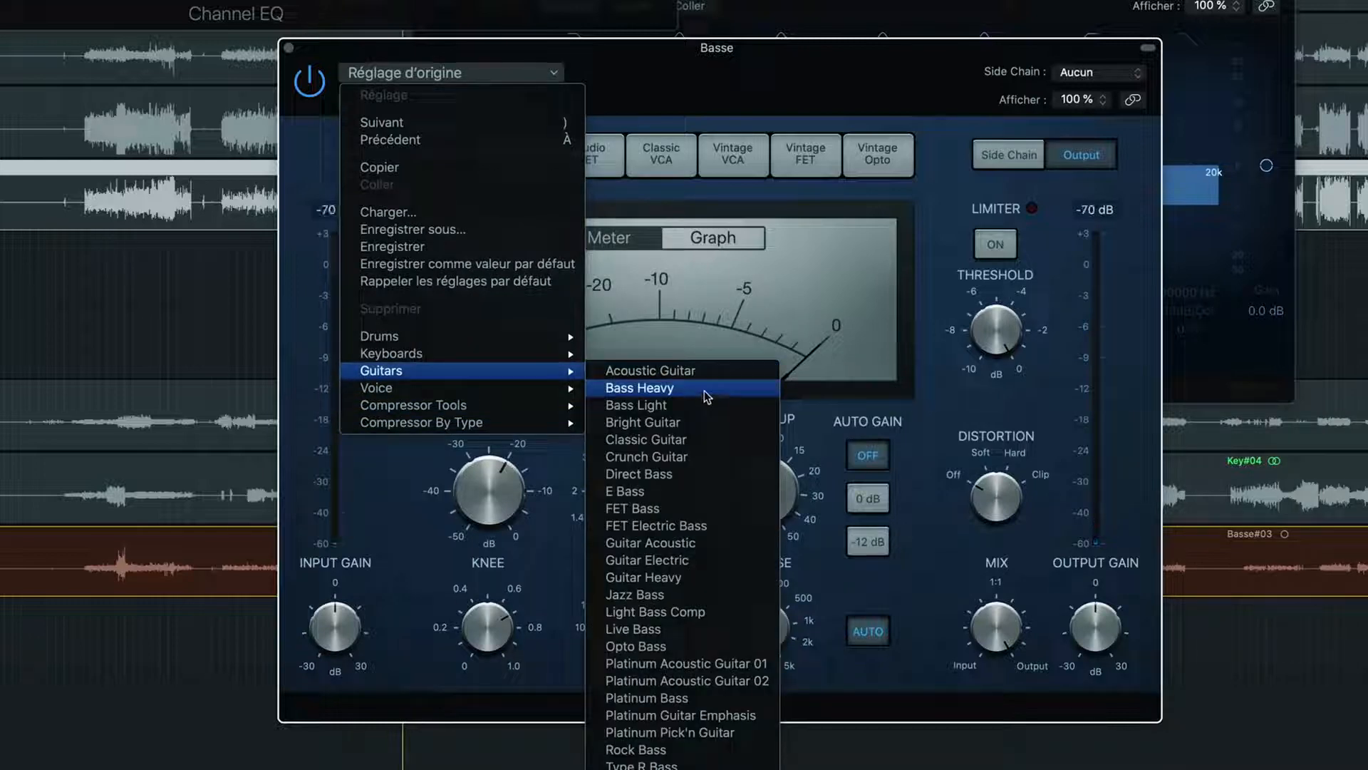
pyautogui.click(651, 491)
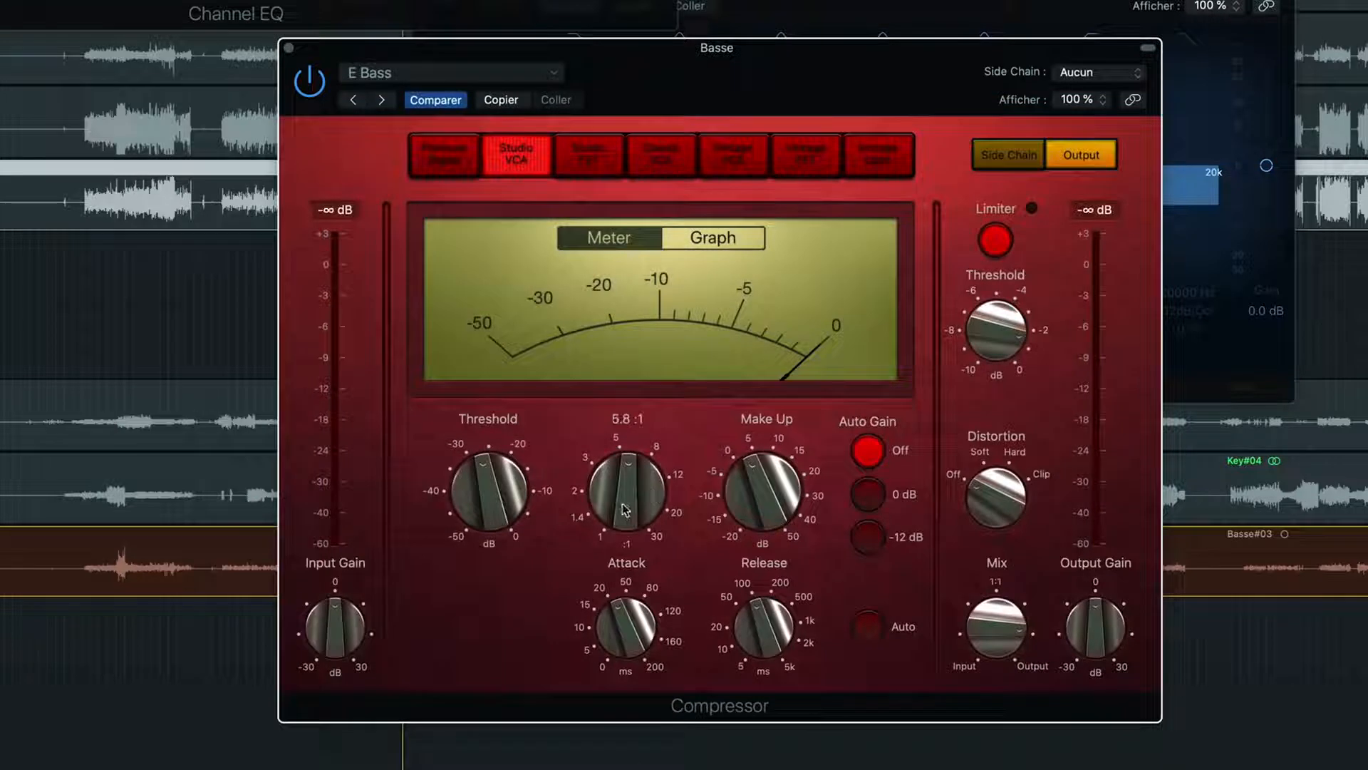
# Step: During playback, set the Basse Compressor's threshold to -40 dB, adjust its attack and release, and lower its ratio
pyautogui.press('space')
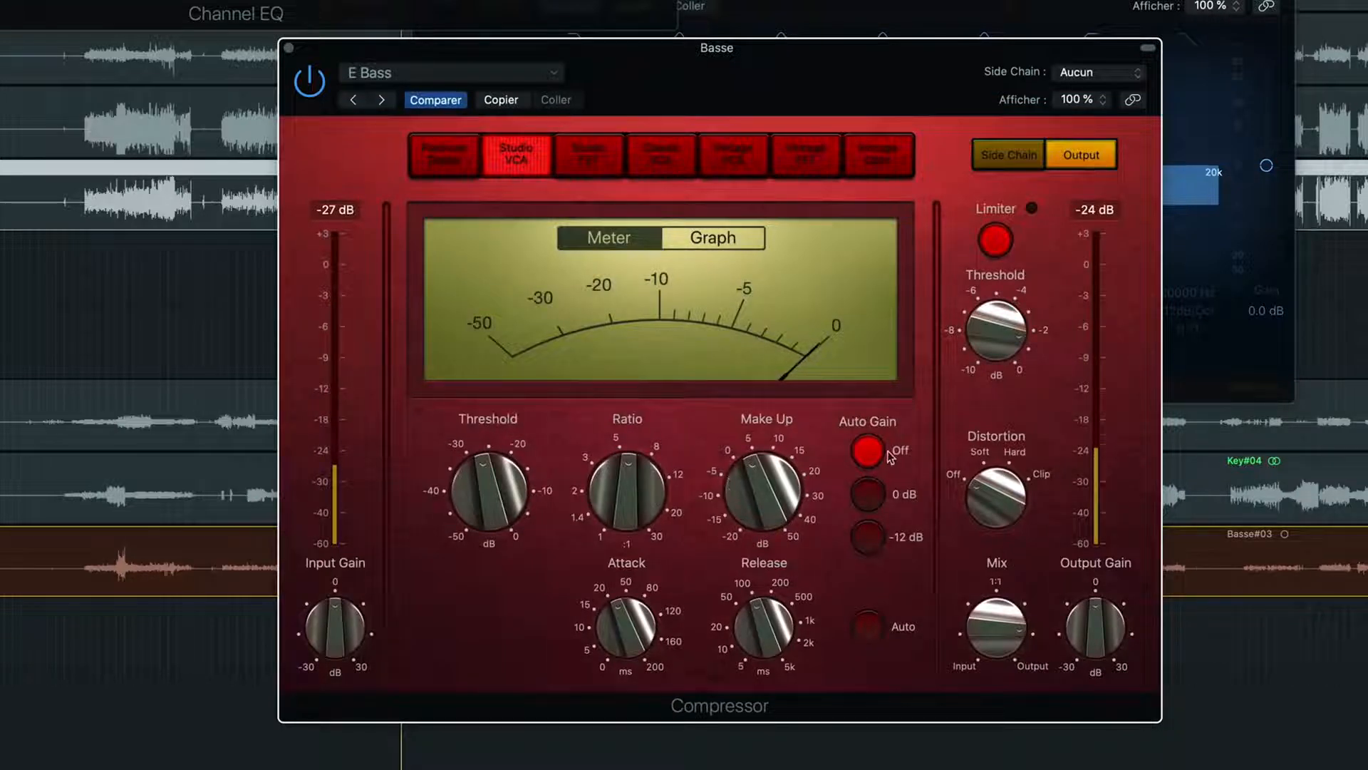
pyautogui.moveTo(489, 491); pyautogui.dragTo(418, 547)
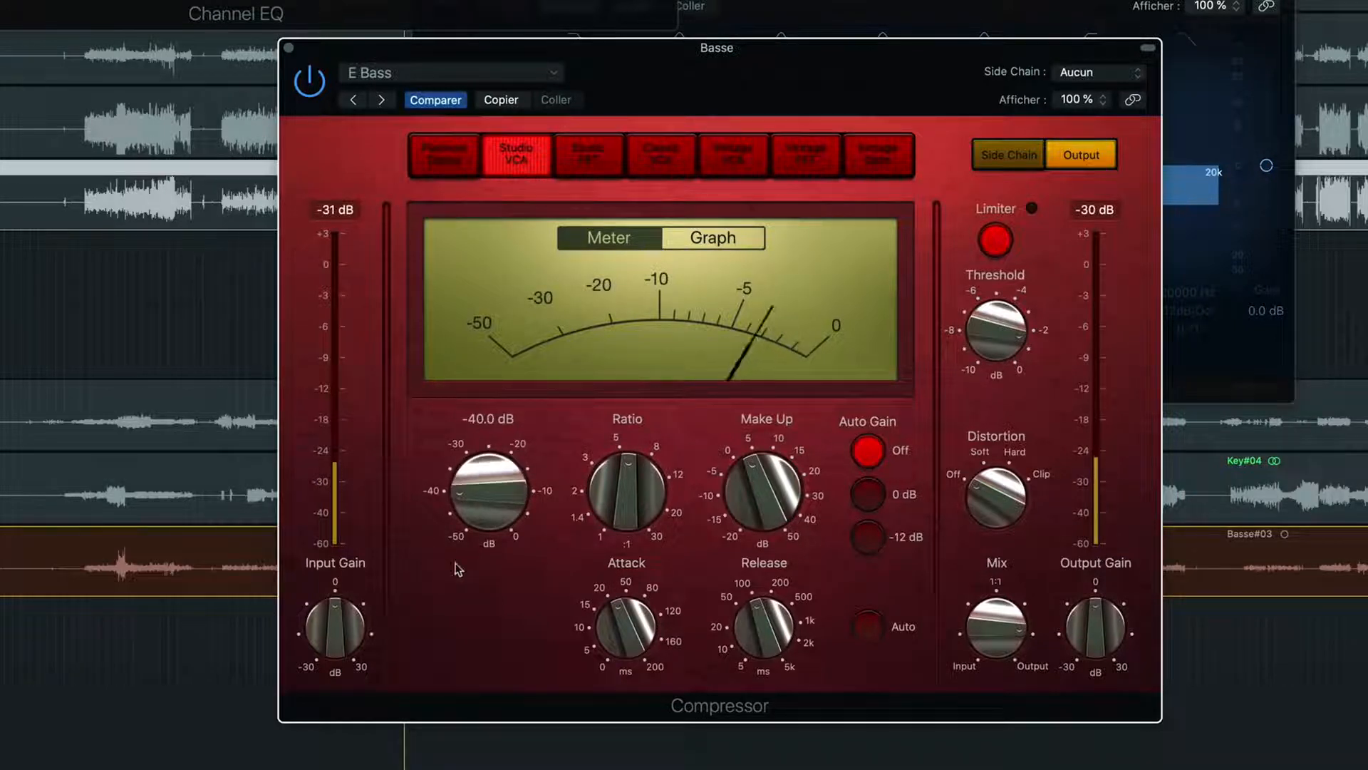
pyautogui.moveTo(617, 633); pyautogui.dragTo(620, 610)
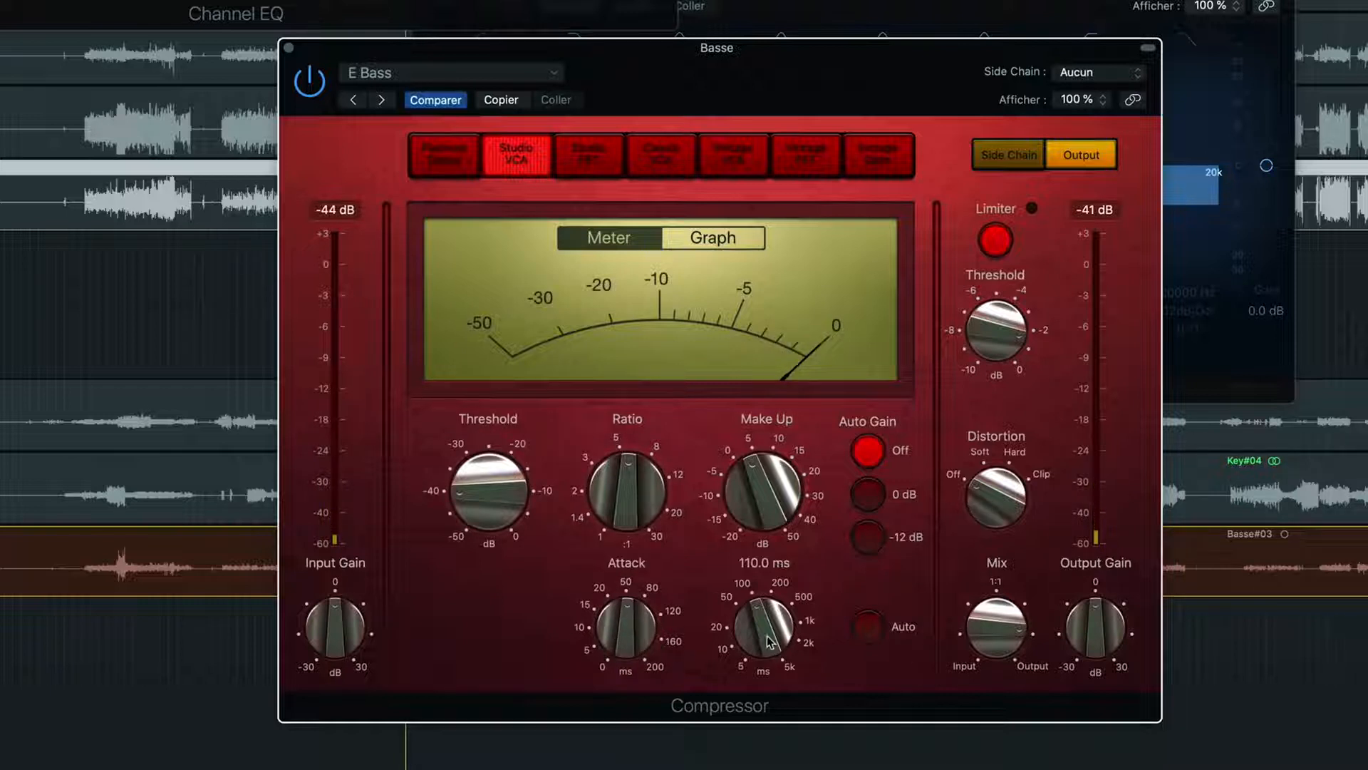
pyautogui.moveTo(745, 628); pyautogui.dragTo(727, 641)
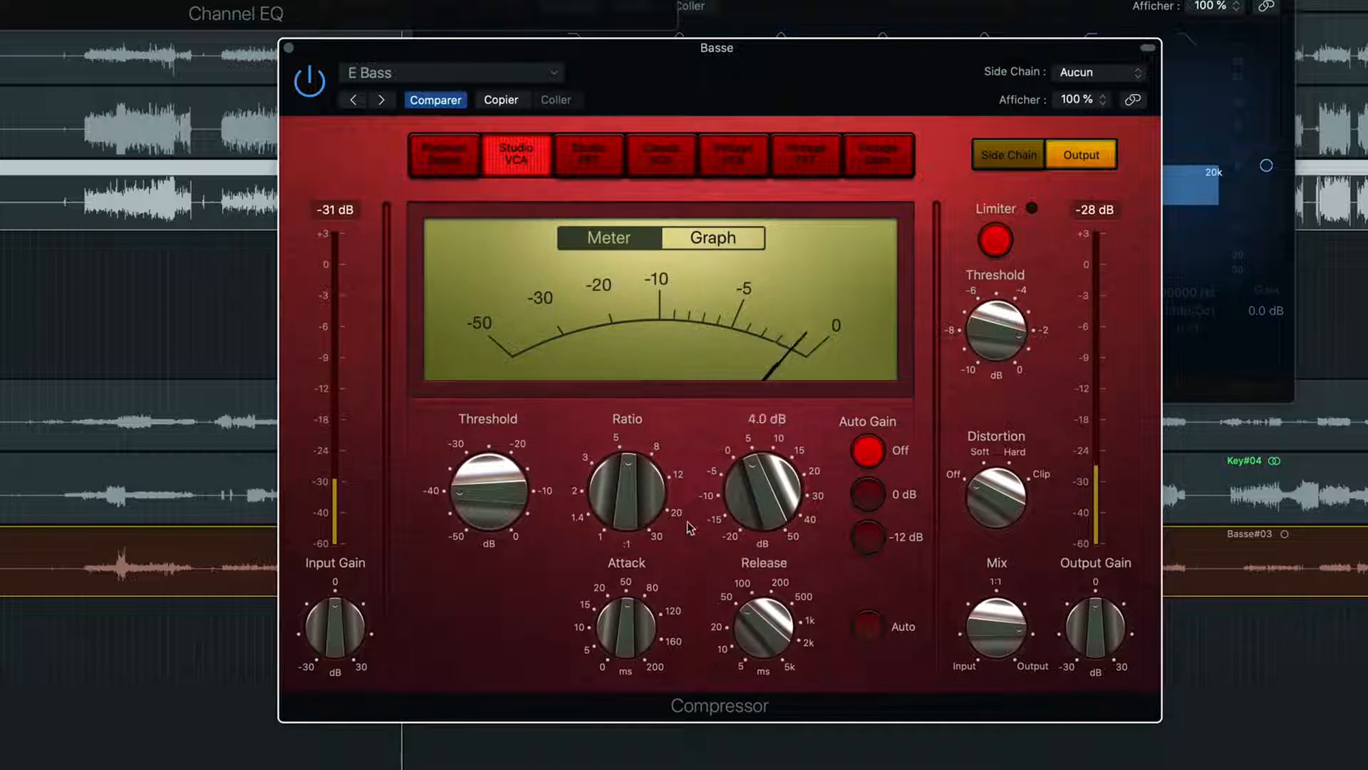
pyautogui.moveTo(630, 477); pyautogui.dragTo(602, 518)
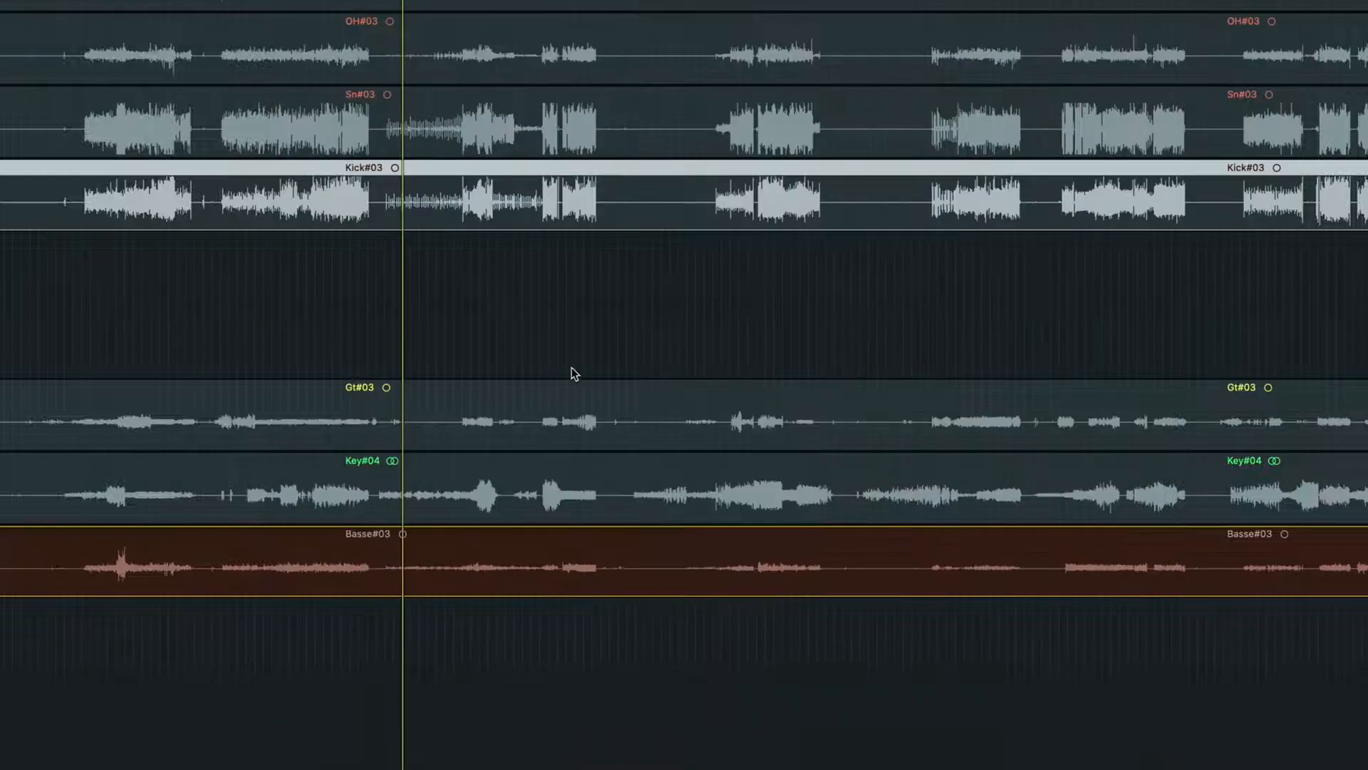
# Step: Bring the hidden plug-in windows back into view and readjust the Basse Compressor's threshold while the bass plays
pyautogui.hscroll(-1, 490, 405)
pyautogui.hscroll(1, 504, 400)
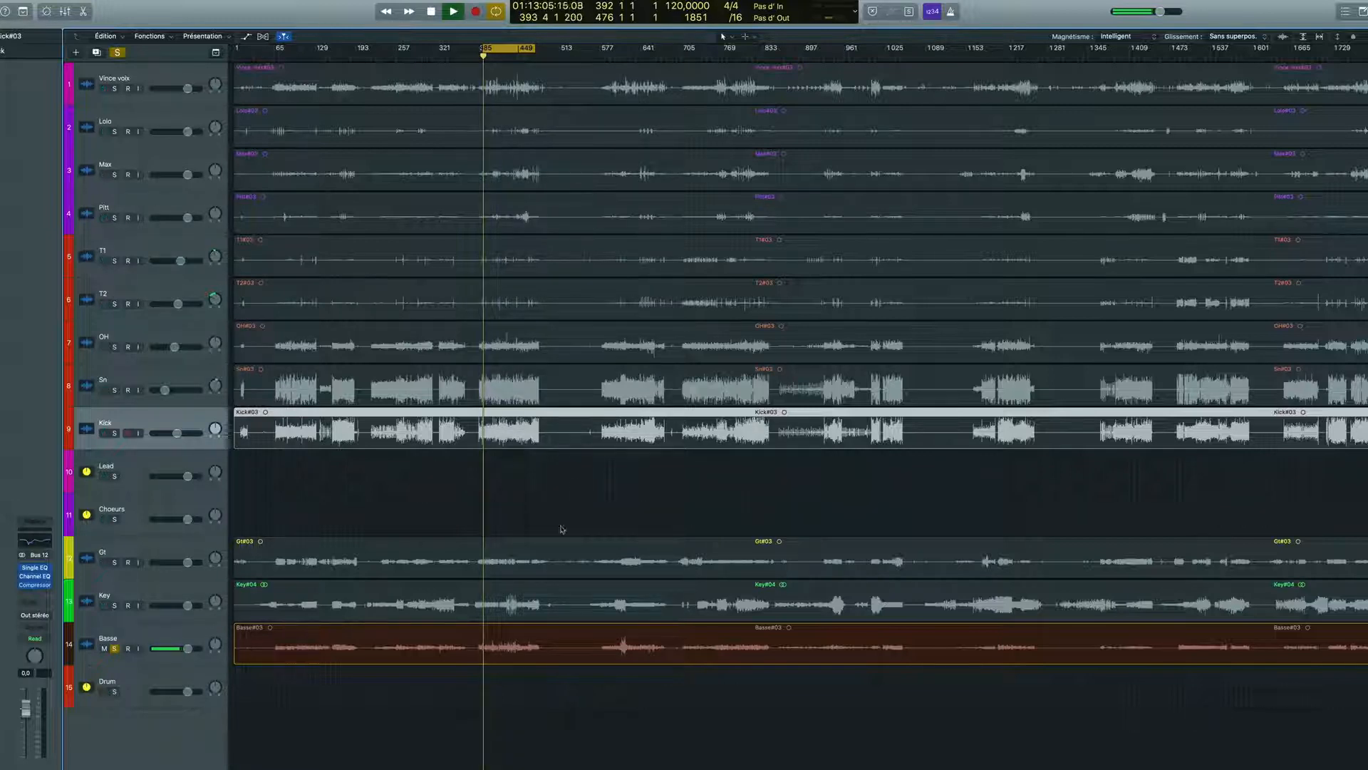
pyautogui.press('v')
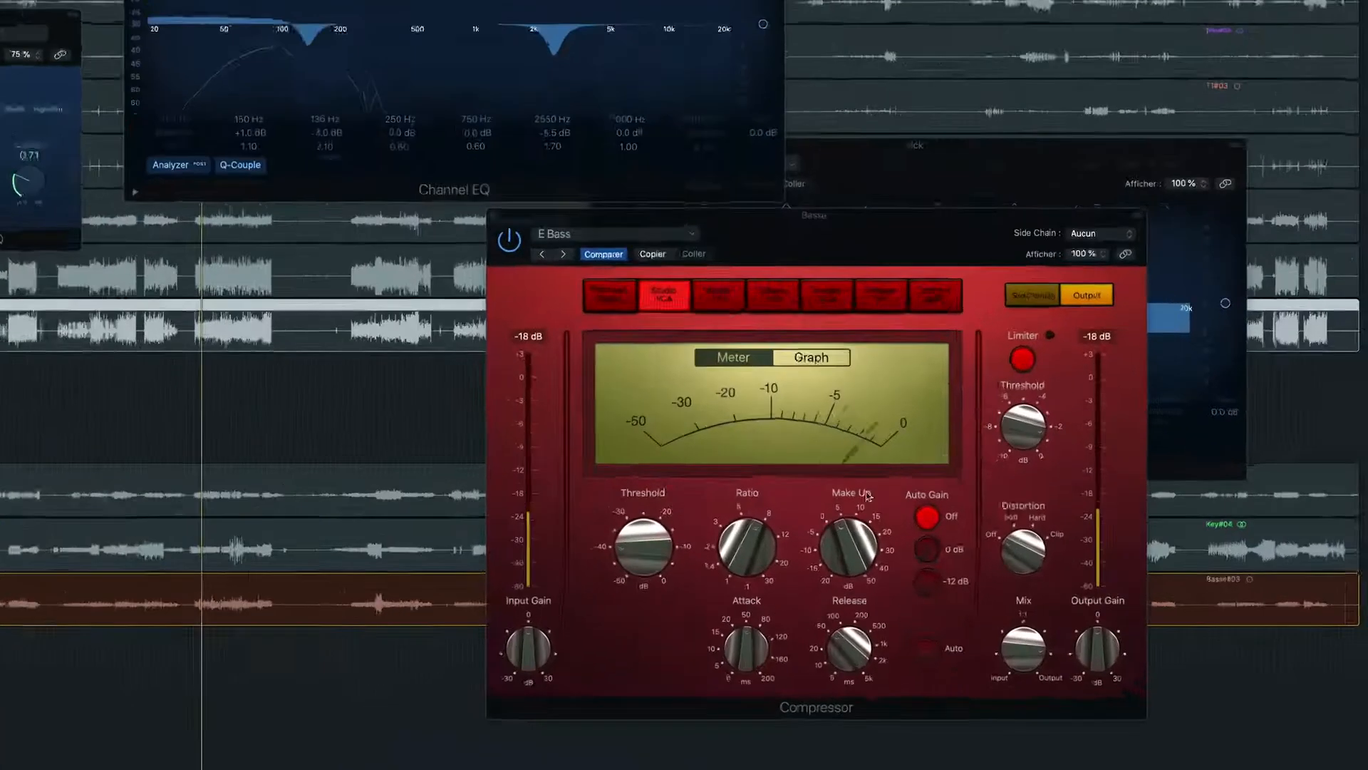
pyautogui.moveTo(627, 541); pyautogui.dragTo(573, 524)
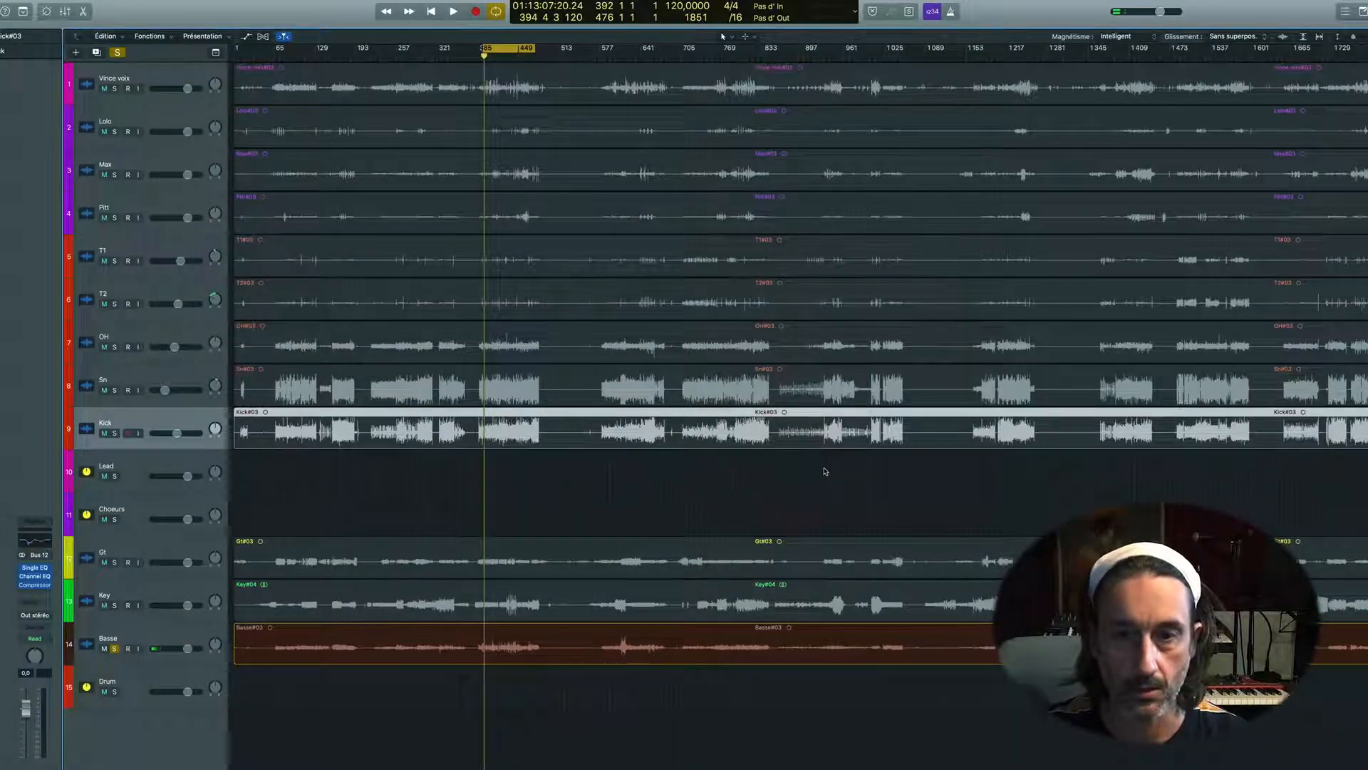
# Step: In the mixer, solo Drum alongside Basse, then lower the Drum fader to -8.0 dB and the Basse fader to -5.1 dB
pyautogui.hotkey('ctrl', 'Right')
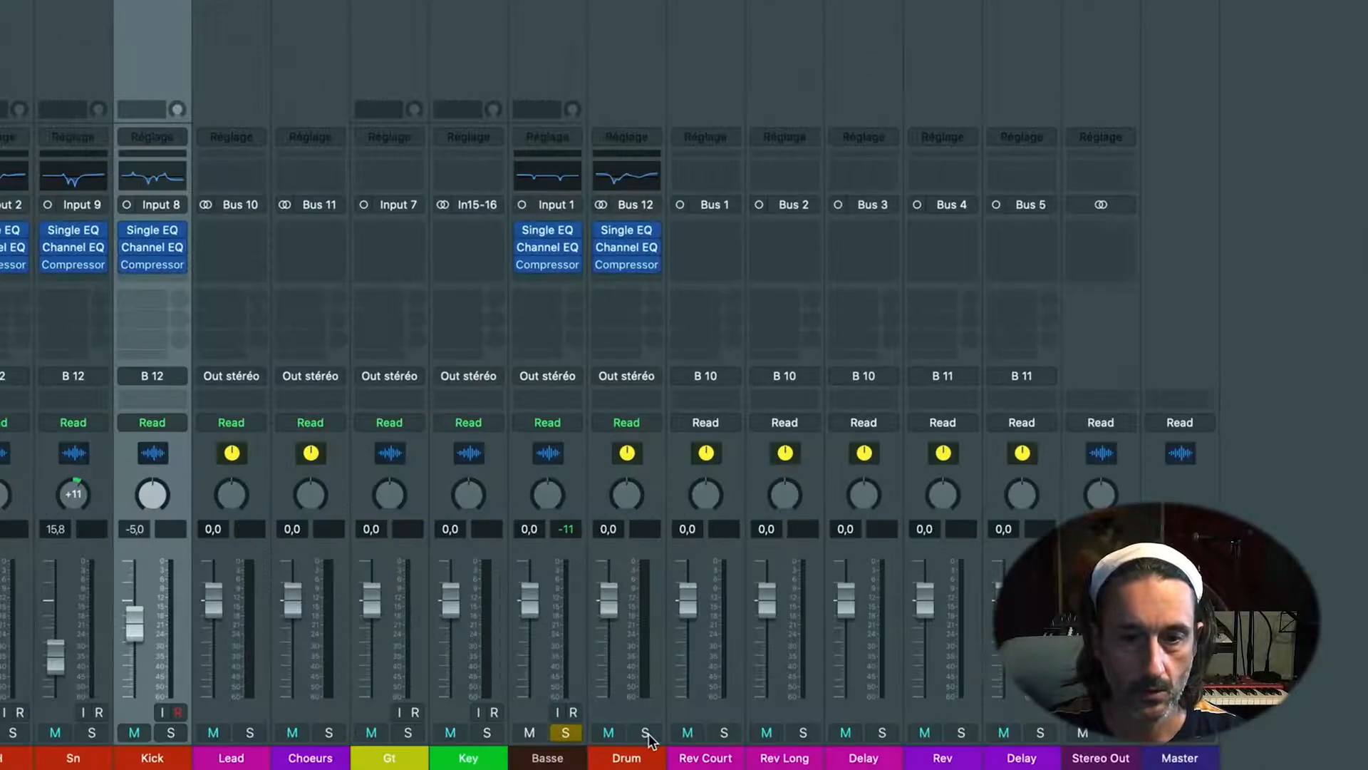
pyautogui.click(594, 526)
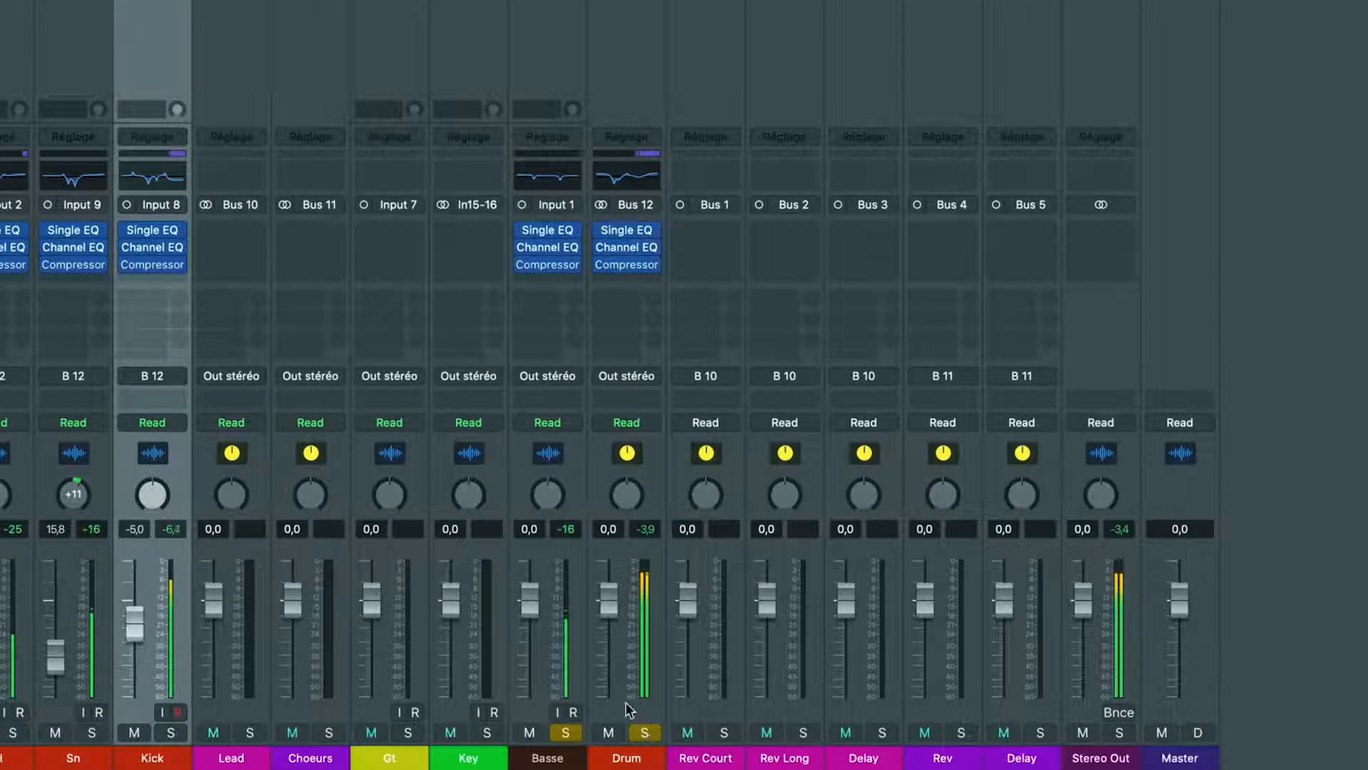
pyautogui.moveTo(609, 599); pyautogui.dragTo(608, 636)
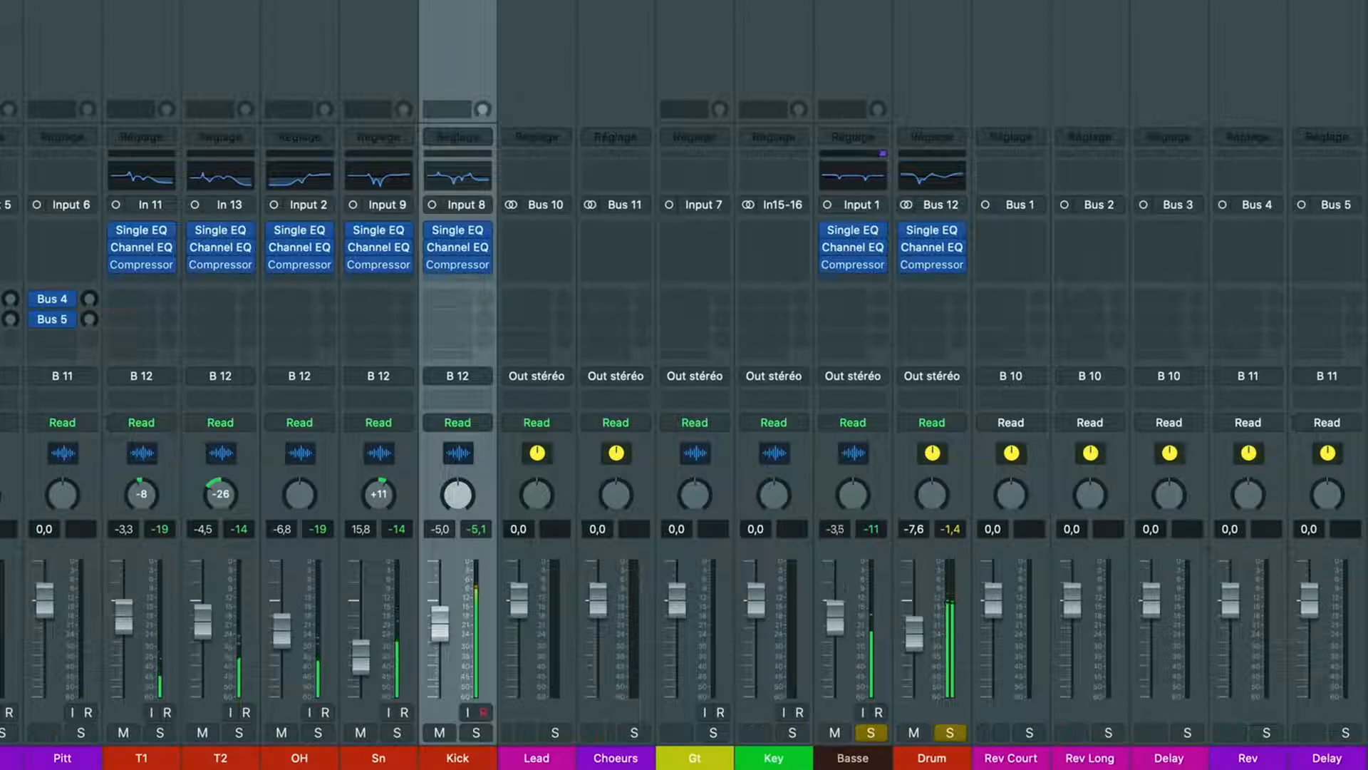
pyautogui.moveTo(835, 649)
pyautogui.mouseDown()
pyautogui.moveTo(913, 650)
pyautogui.moveTo(843, 636)
pyautogui.mouseUp()
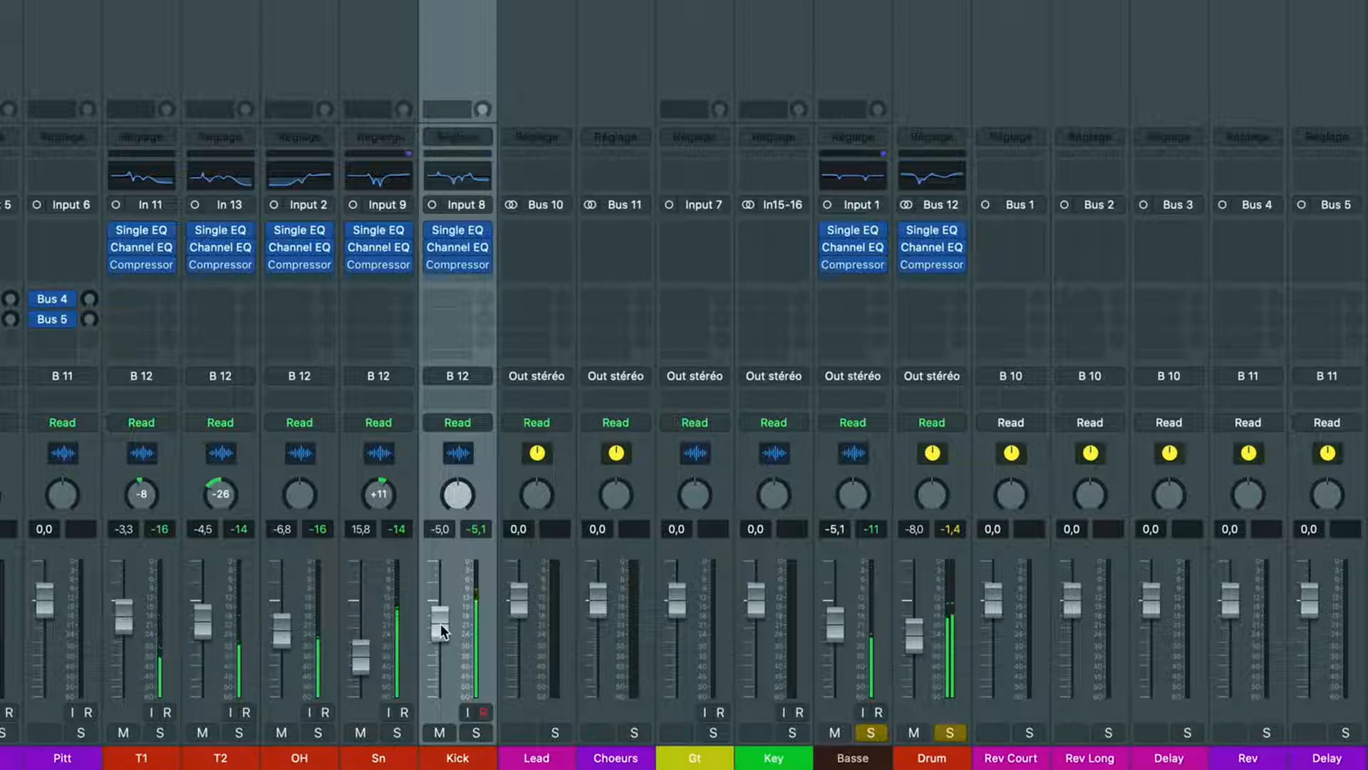
# Step: Rebalance the rhythm section by setting the Kick fader to -4.2 dB, Sn to 11.4 dB and Basse to -1.3 dB
pyautogui.moveTo(440, 623); pyautogui.dragTo(440, 618)
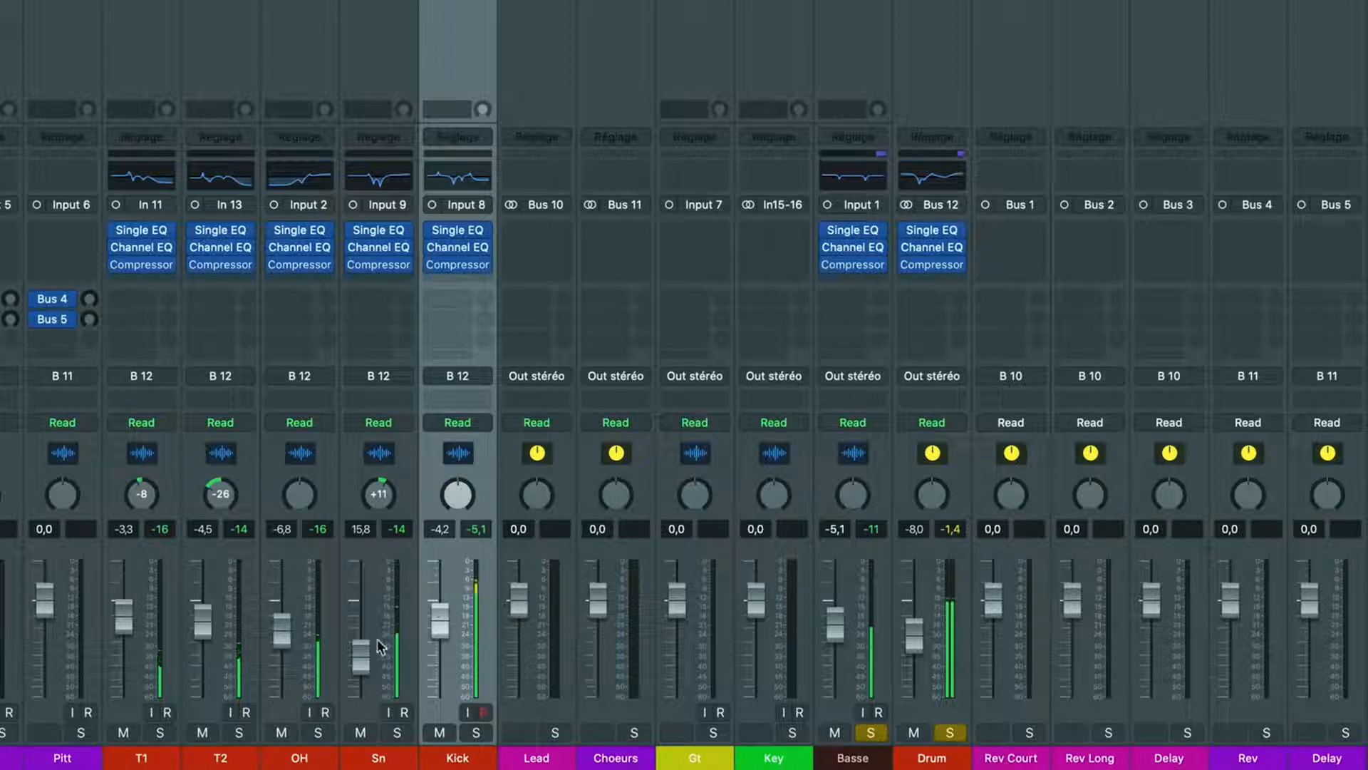
pyautogui.moveTo(361, 655); pyautogui.dragTo(361, 646)
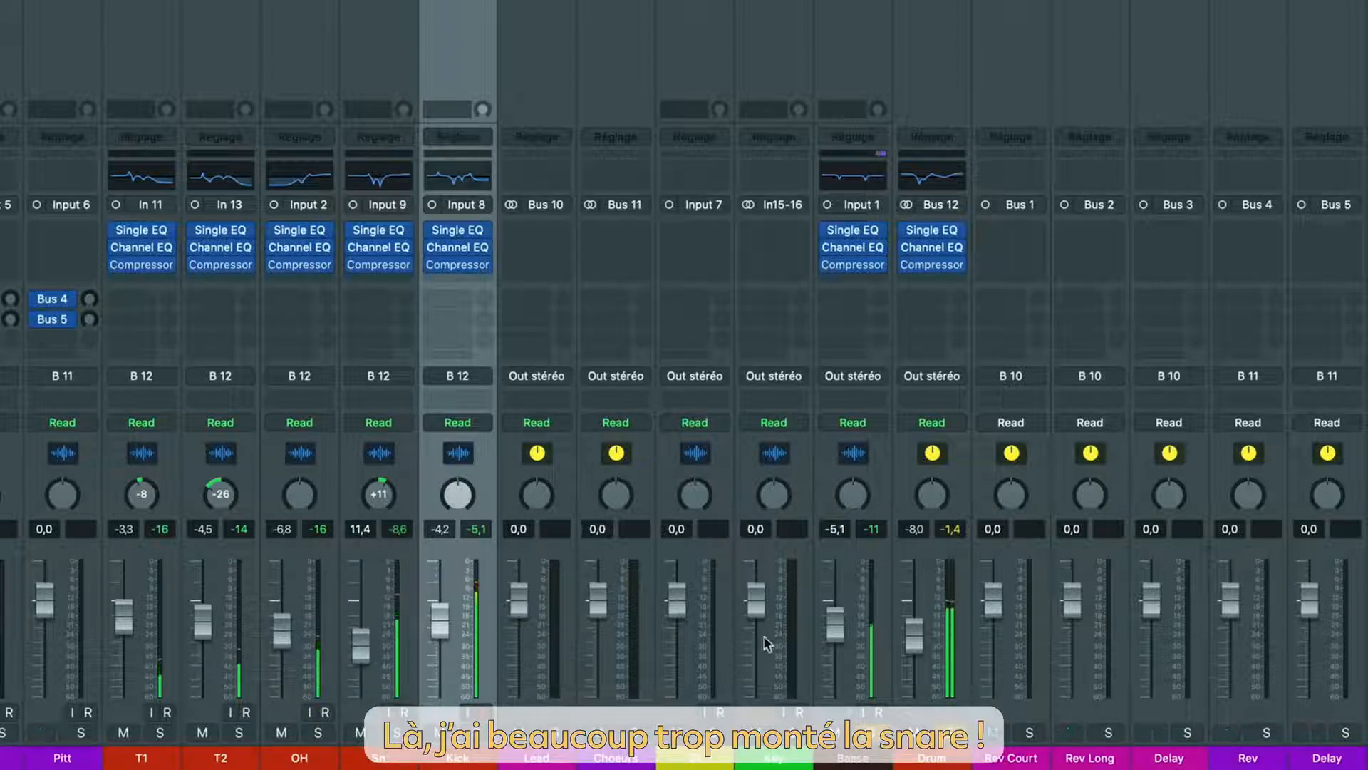
pyautogui.keyDown('alt'); pyautogui.click(835, 629); pyautogui.keyUp('alt')
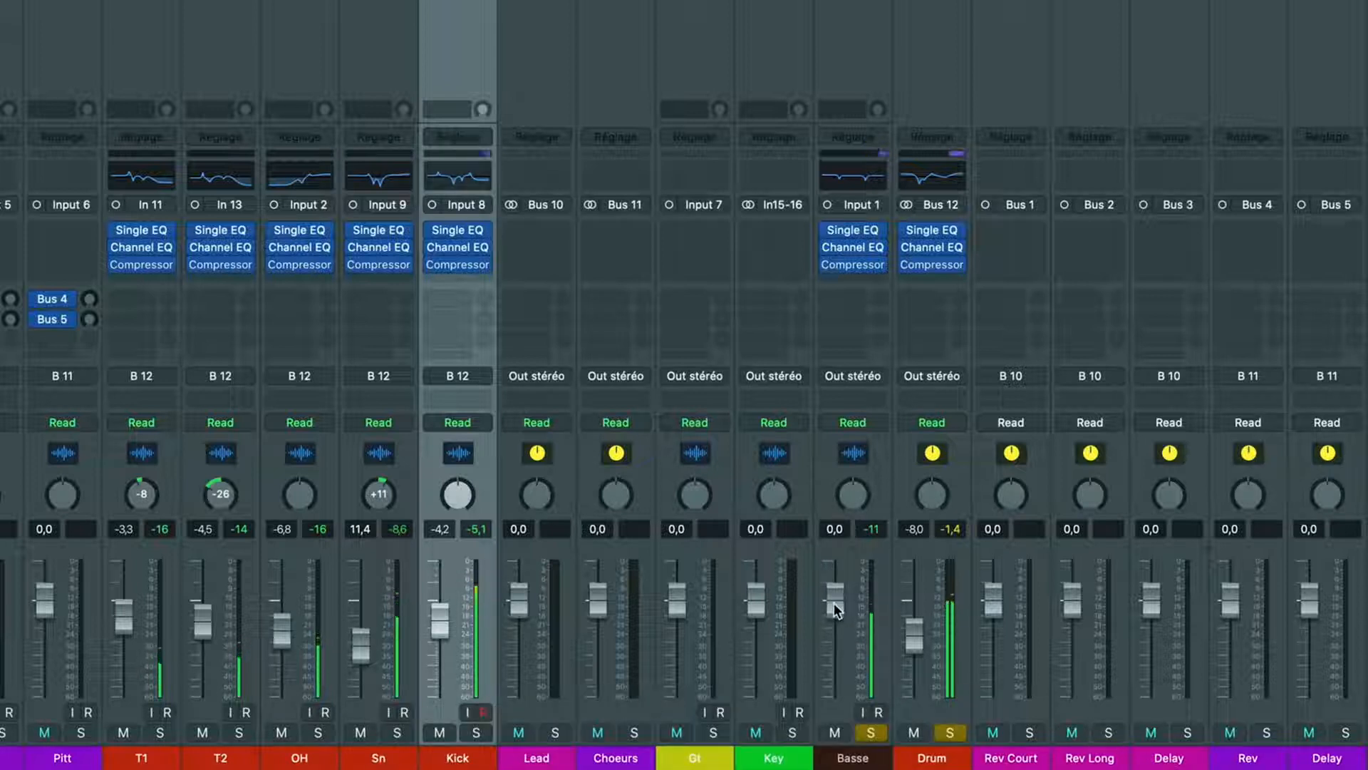
pyautogui.moveTo(838, 611); pyautogui.dragTo(837, 622)
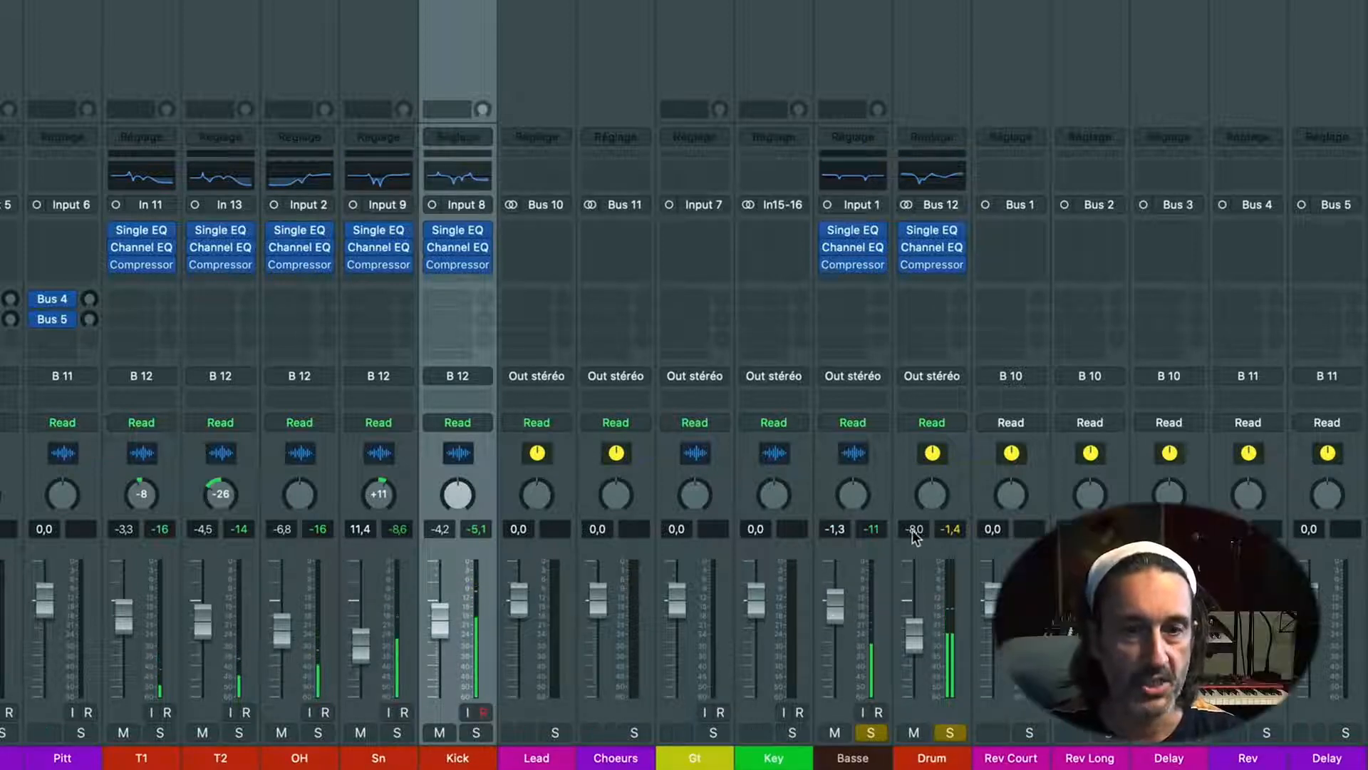
# Step: Take the Basse and Drum channels out of solo and solo the Key channel instead
pyautogui.click(777, 759)
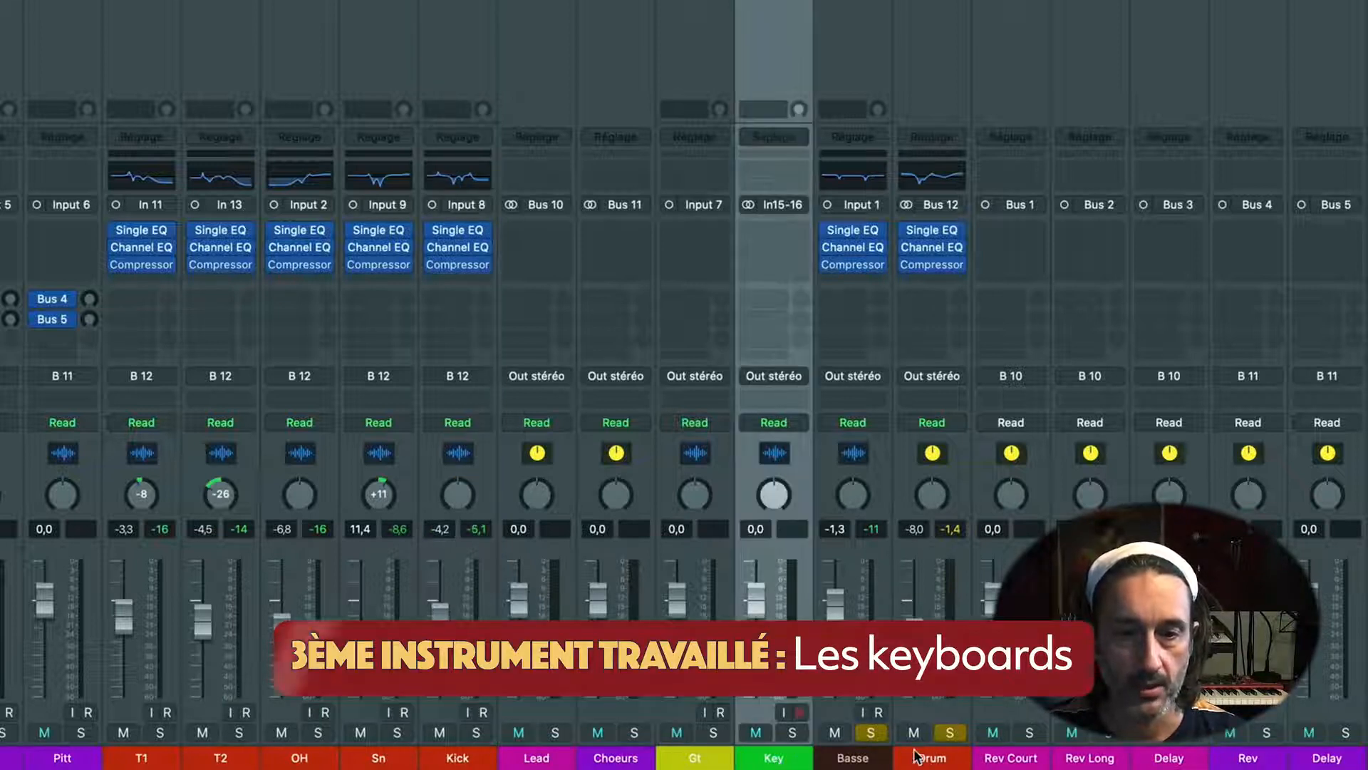
pyautogui.moveTo(852, 757); pyautogui.dragTo(950, 752)
pyautogui.click(869, 733)
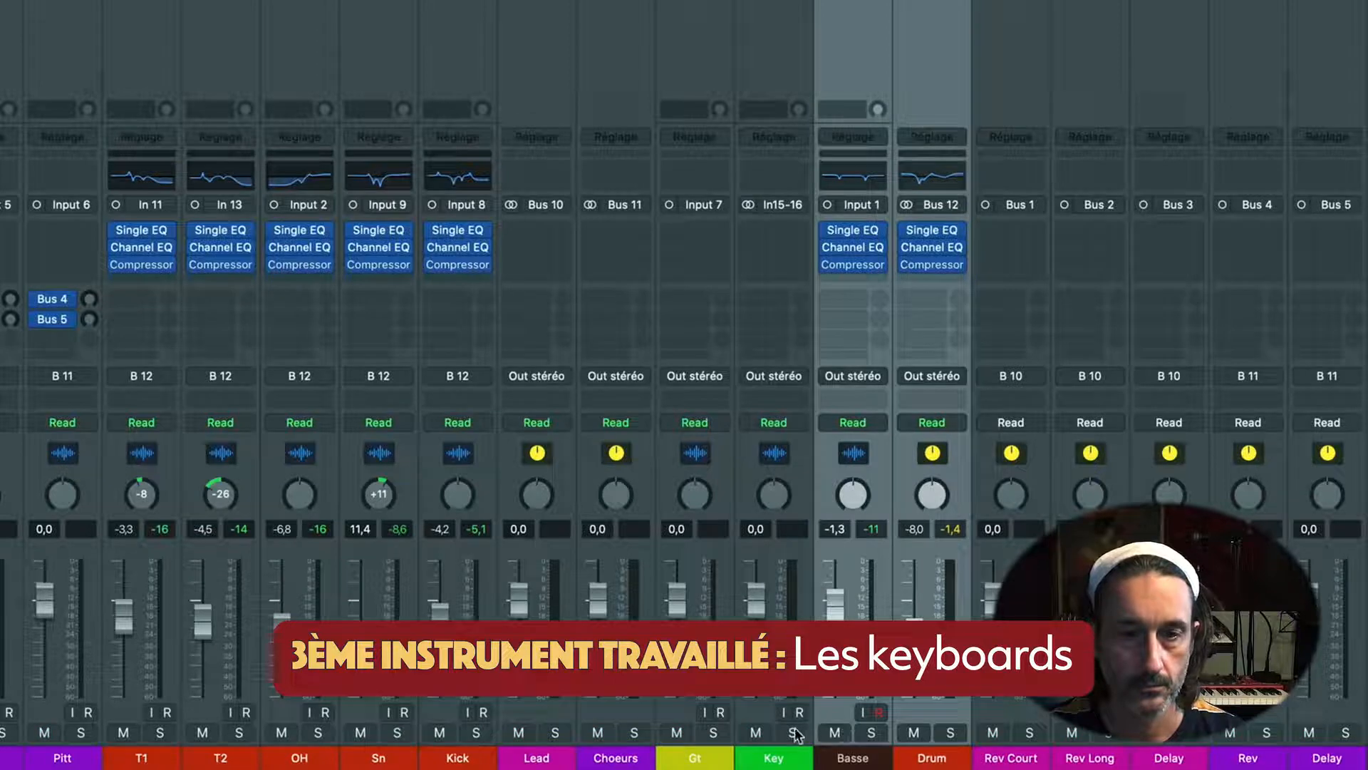
pyautogui.click(791, 732)
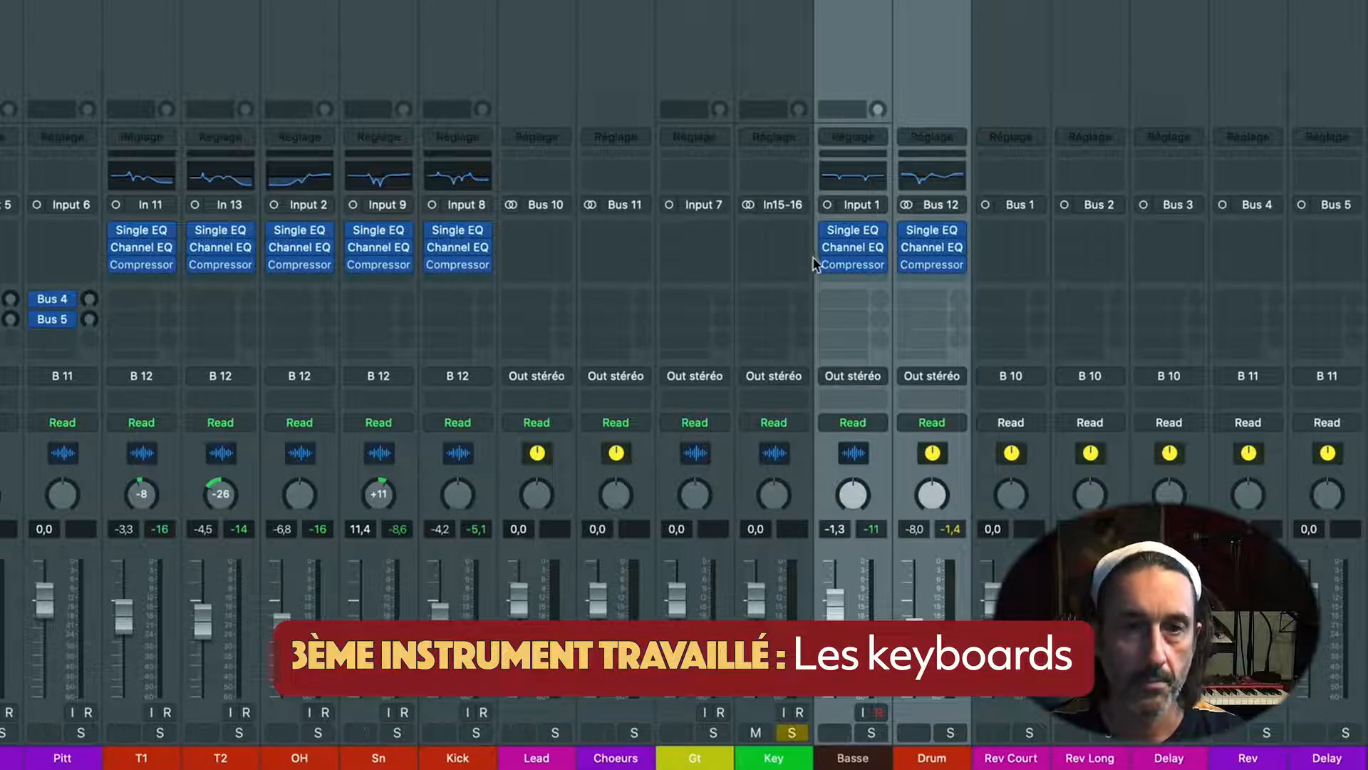
# Step: Insert a Single Band EQ in the first effect slot of the Key channel
pyautogui.click(777, 227)
pyautogui.moveTo(809, 302)
pyautogui.click(953, 303)
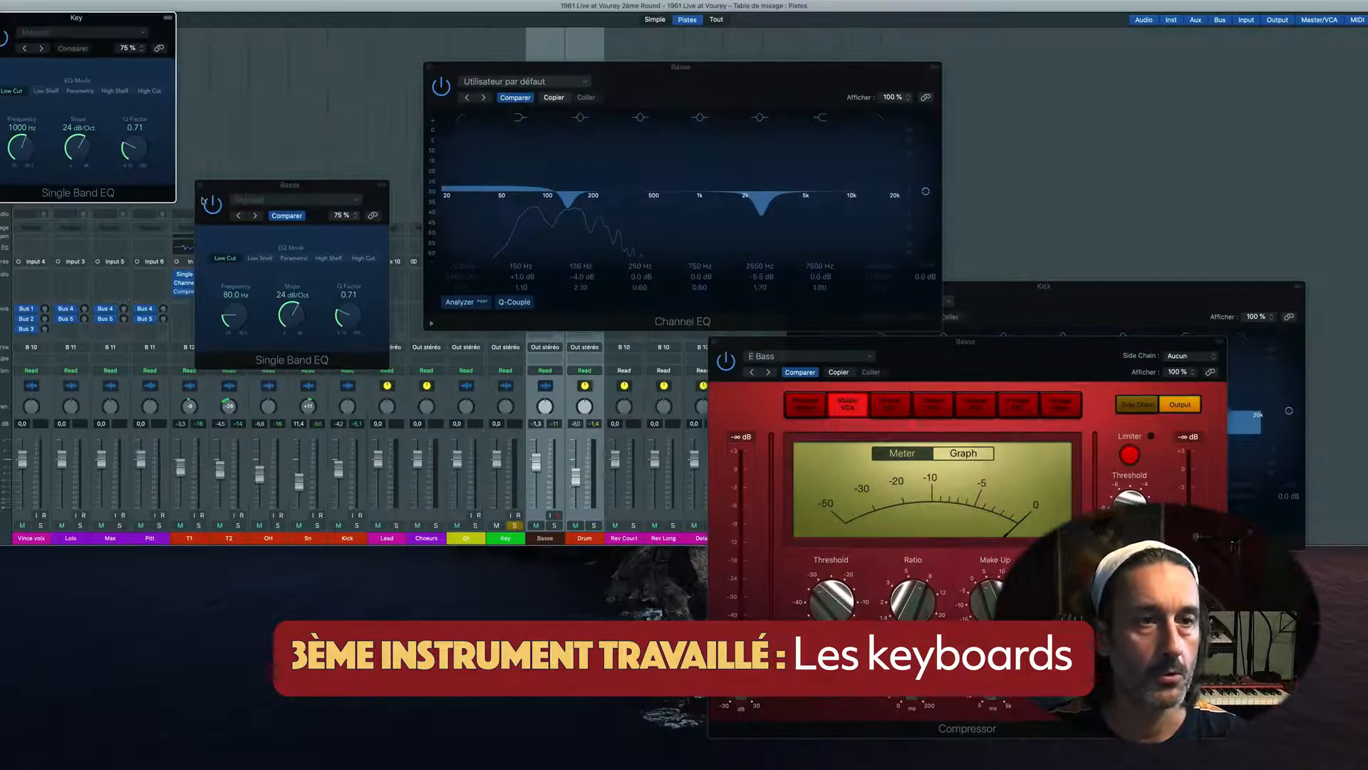
# Step: Close the Basse Single Band EQ, Channel EQ and Compressor windows and the Kick Channel EQ window
pyautogui.click(202, 185)
pyautogui.click(427, 67)
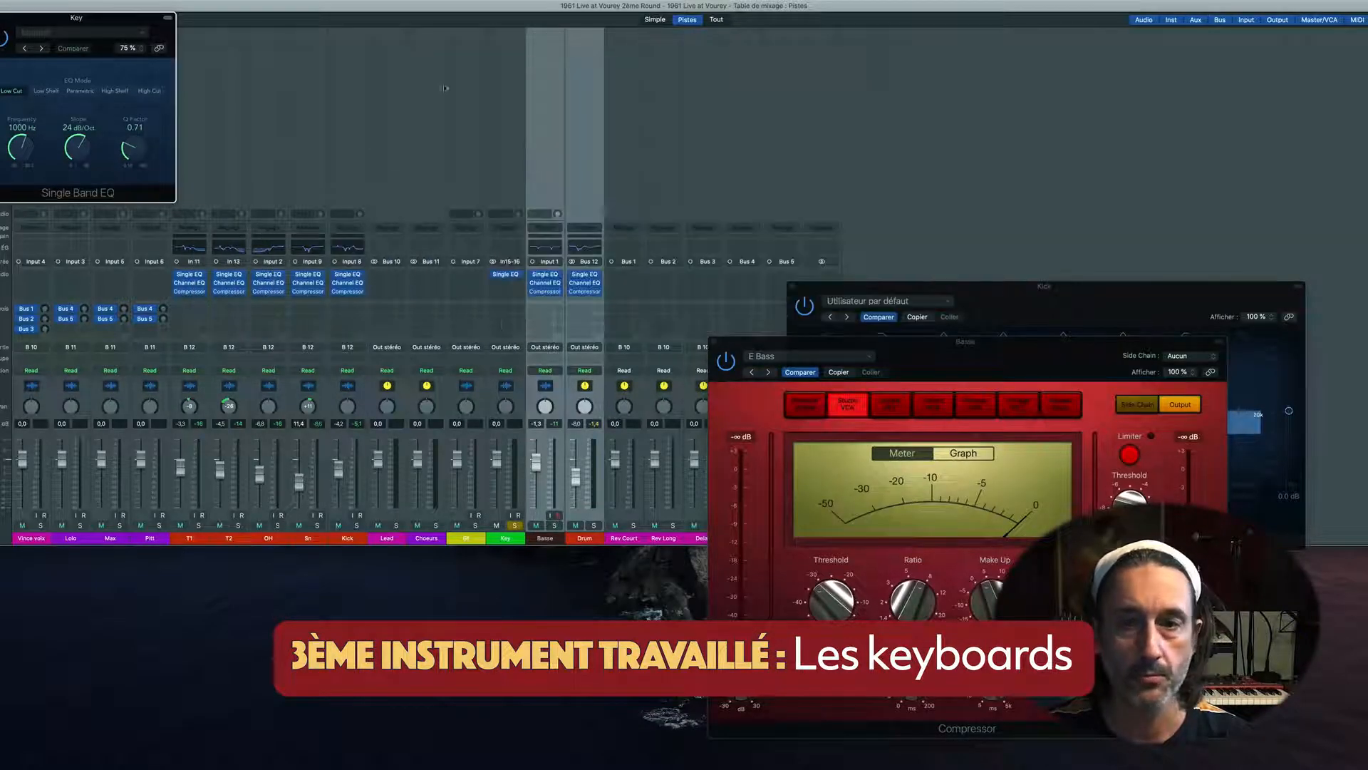
pyautogui.click(711, 342)
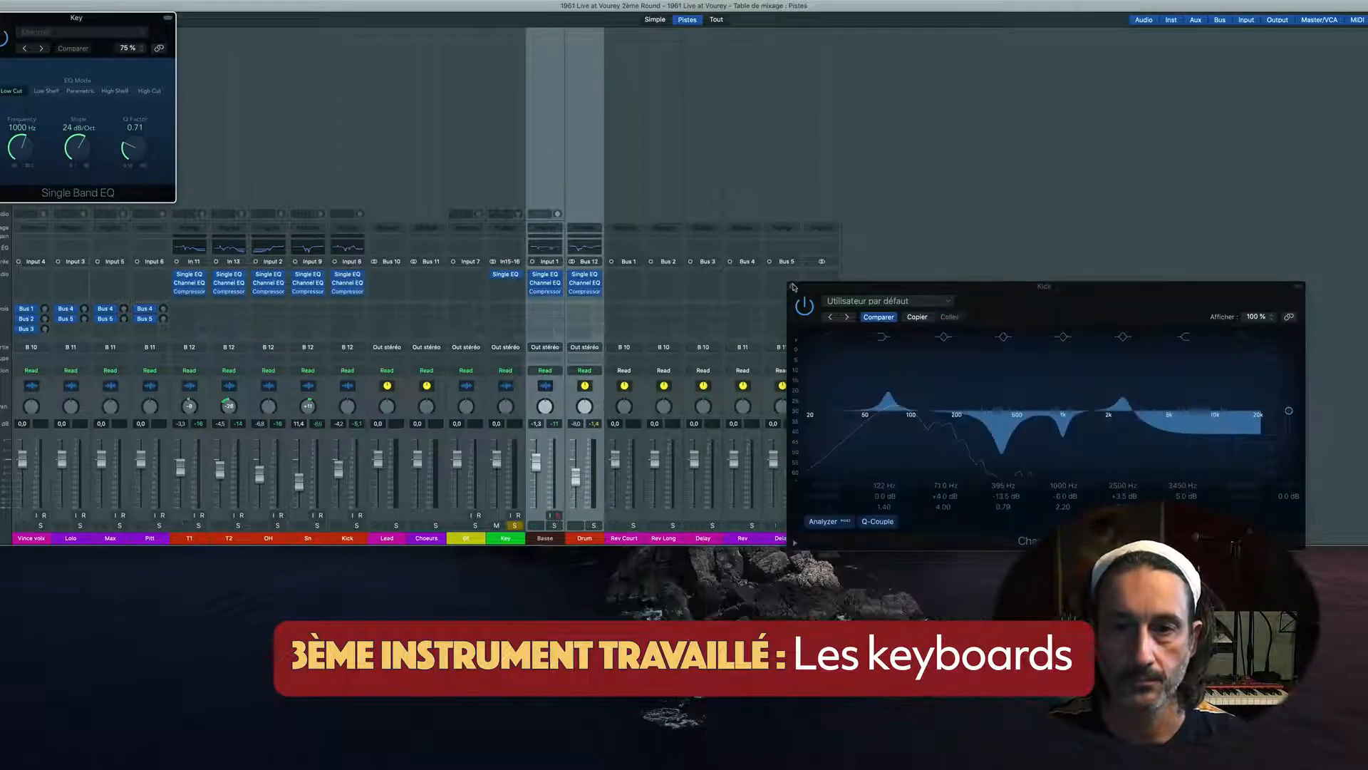
pyautogui.click(794, 287)
# Step: Add a Channel EQ and a Compressor after the Single Band EQ on the Key channel
pyautogui.click(502, 284)
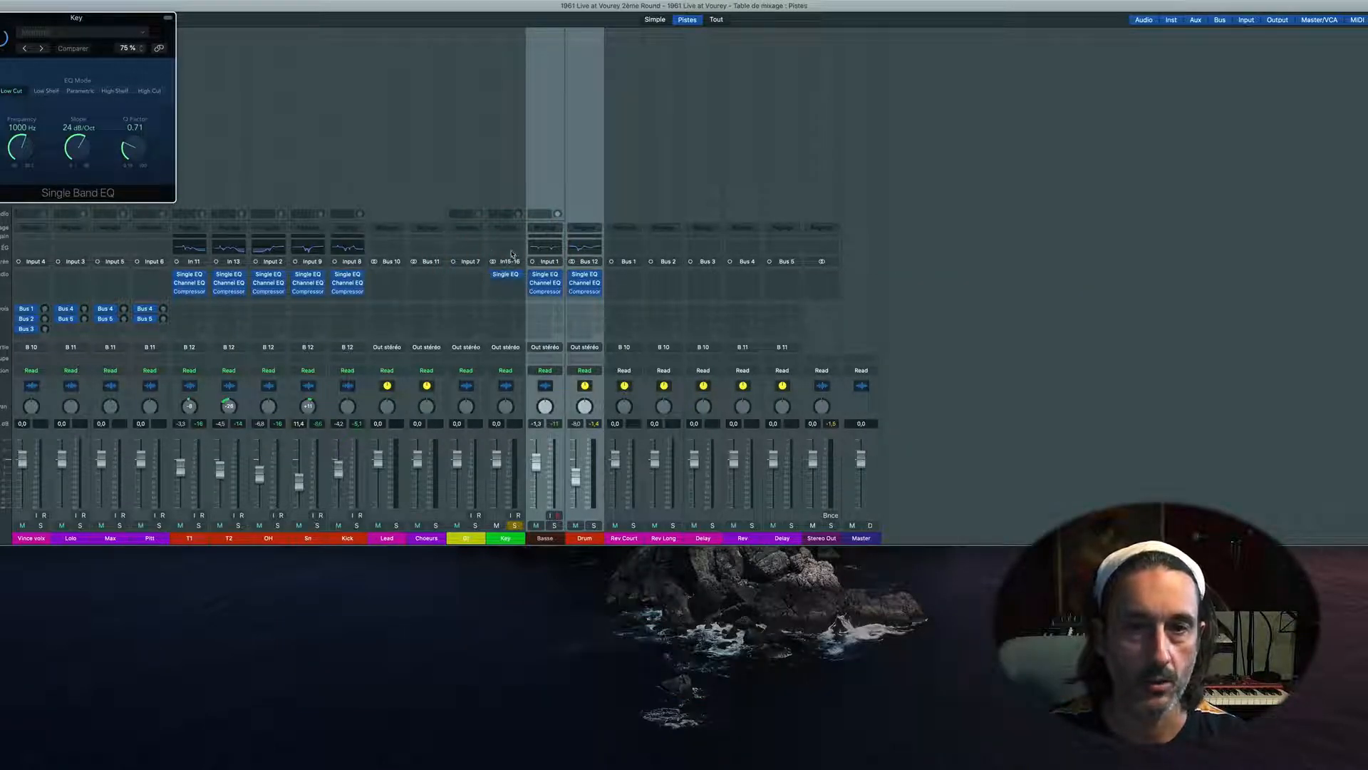
pyautogui.doubleClick(511, 250)
pyautogui.click(511, 291)
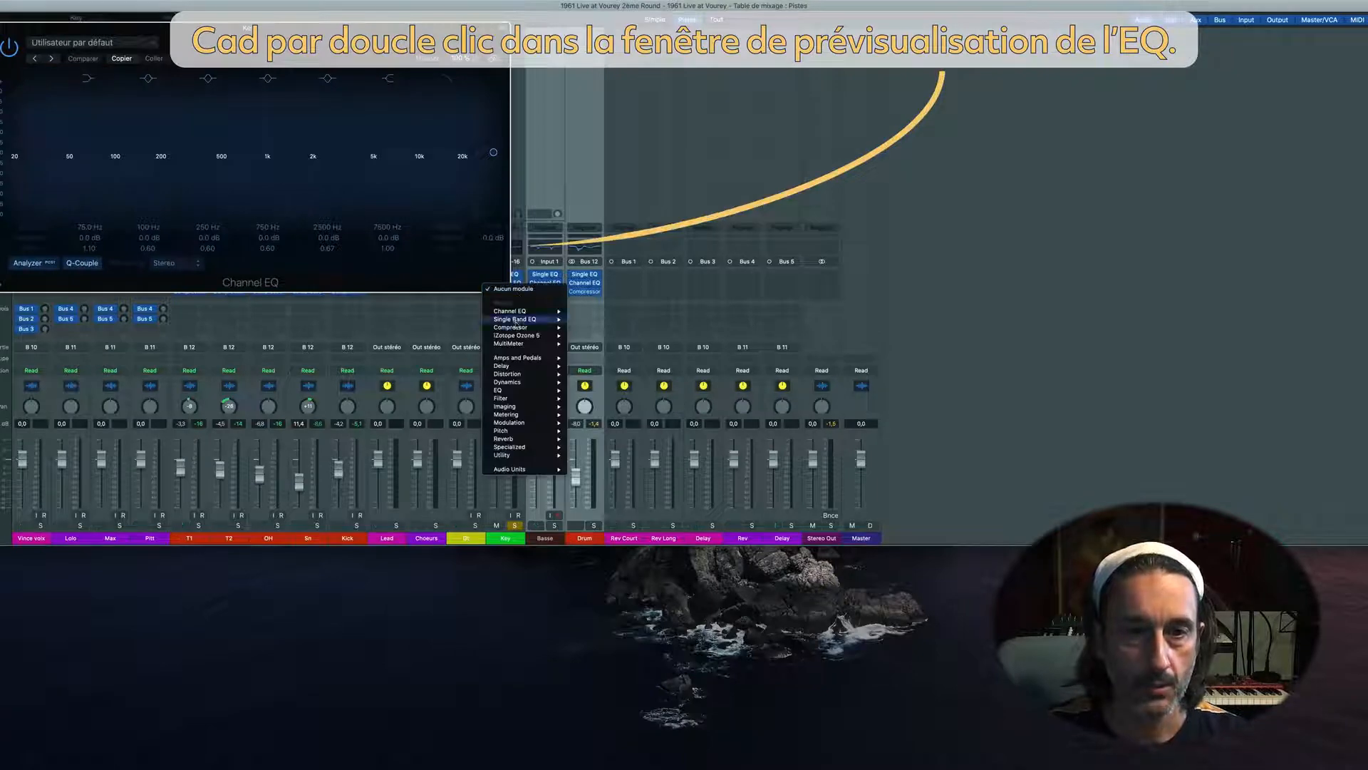
pyautogui.moveTo(527, 327)
pyautogui.click(588, 327)
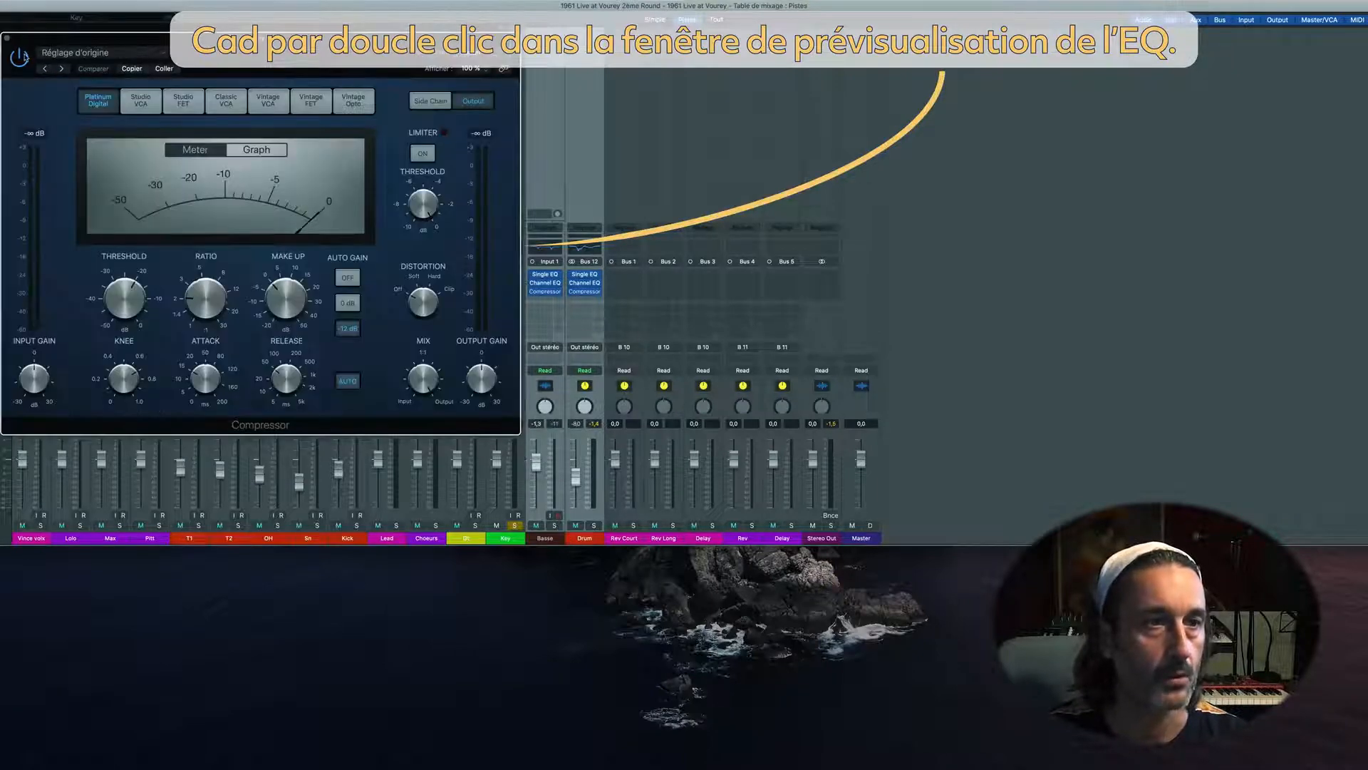
# Step: Spread out the Key plug-in windows and set the Single Band EQ's low cut frequency to 80 Hz
pyautogui.moveTo(53, 32); pyautogui.dragTo(603, 73)
pyautogui.doubleClick(506, 245)
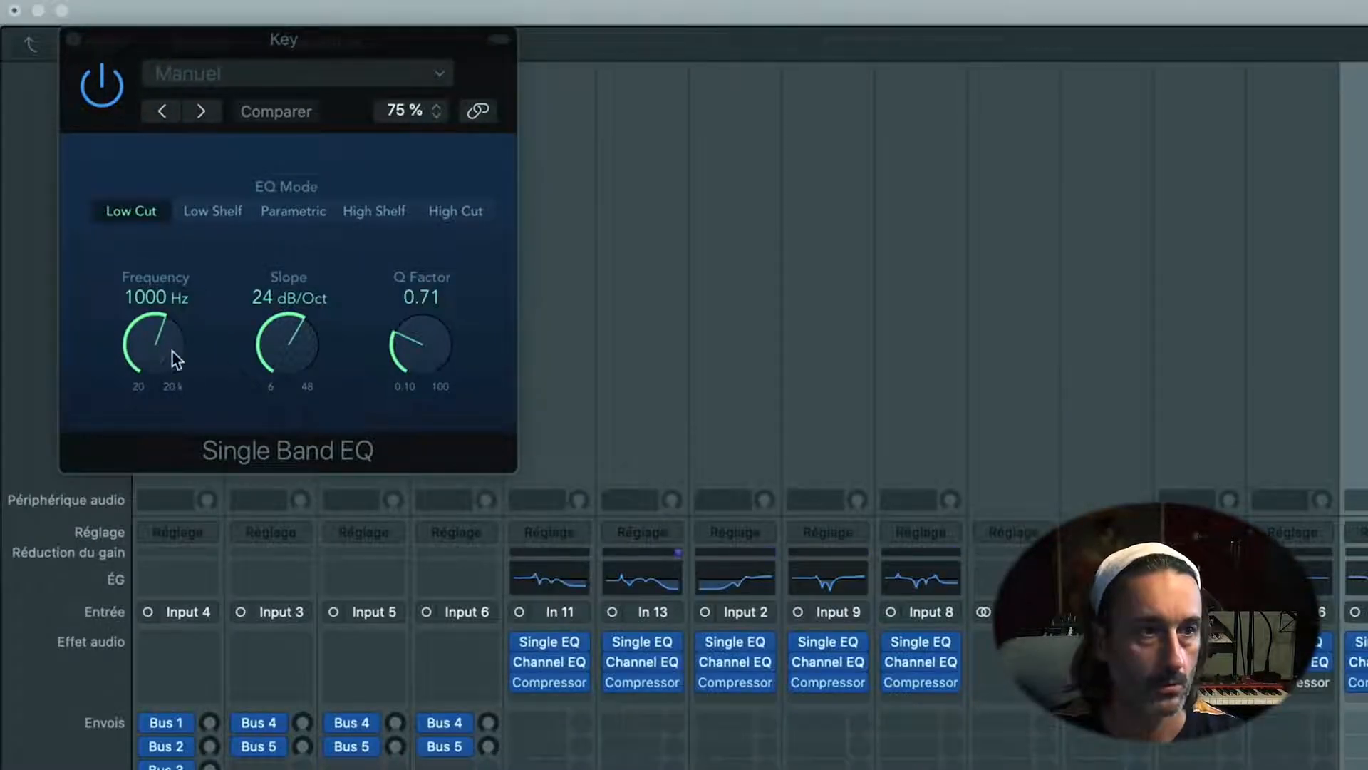
pyautogui.moveTo(173, 352); pyautogui.dragTo(169, 476)
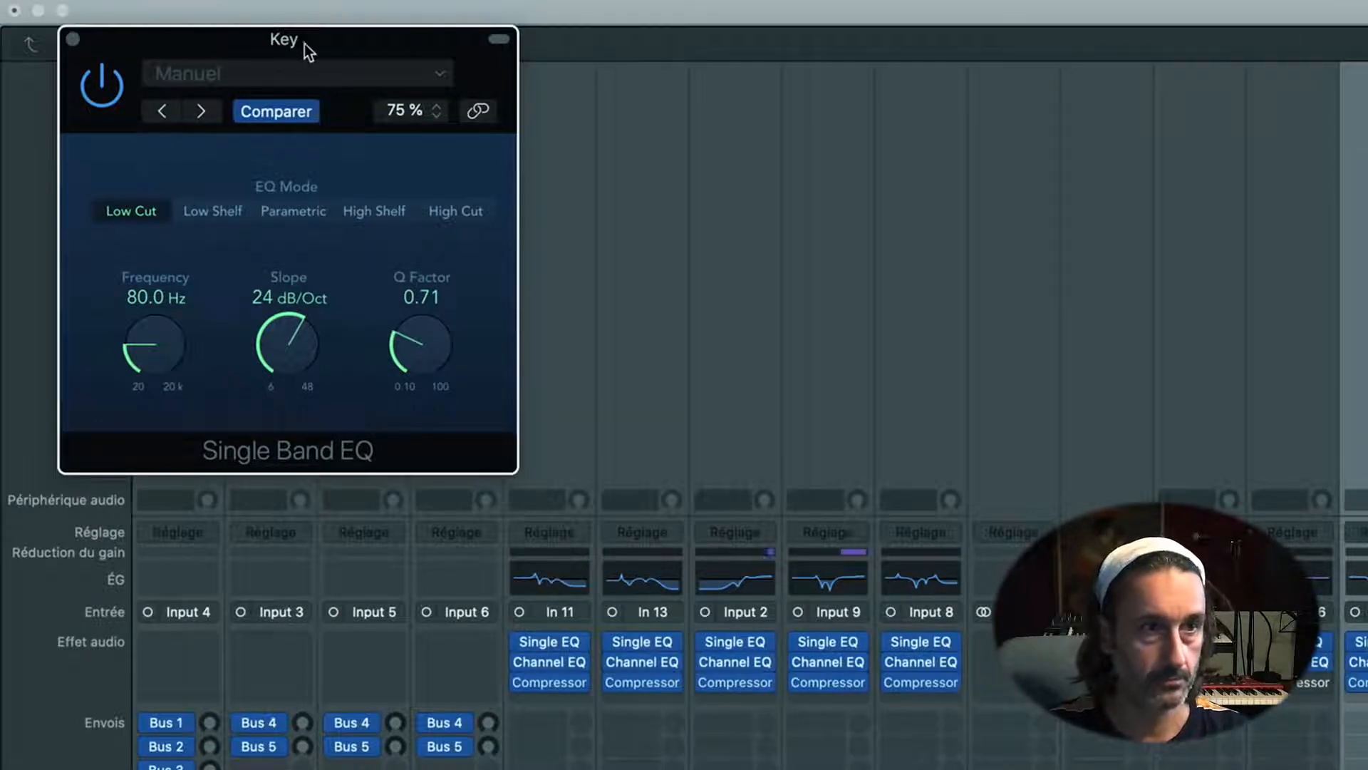
pyautogui.moveTo(305, 49); pyautogui.dragTo(791, 599)
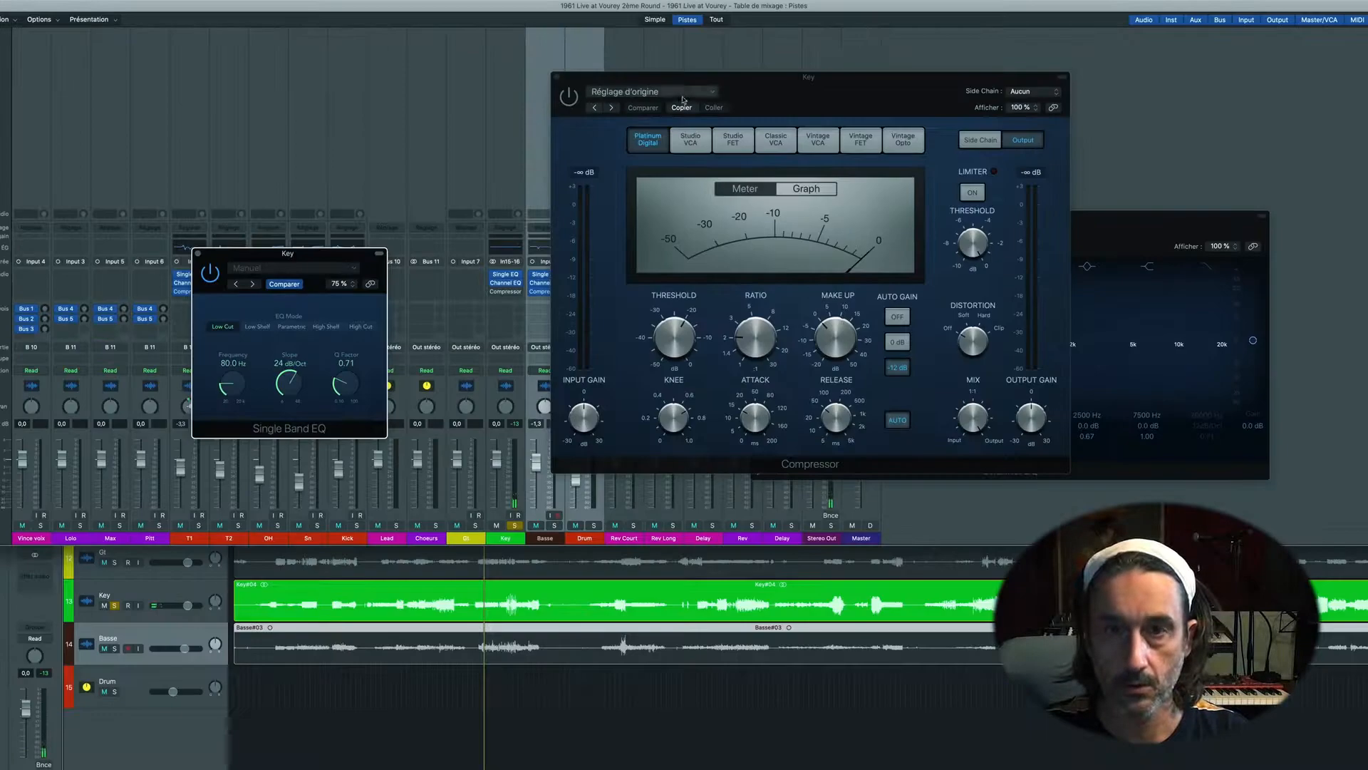
# Step: Move the mixer window to the Bureau 3 desktop and return to the tracks window with the Key plug-ins
pyautogui.click(1214, 225)
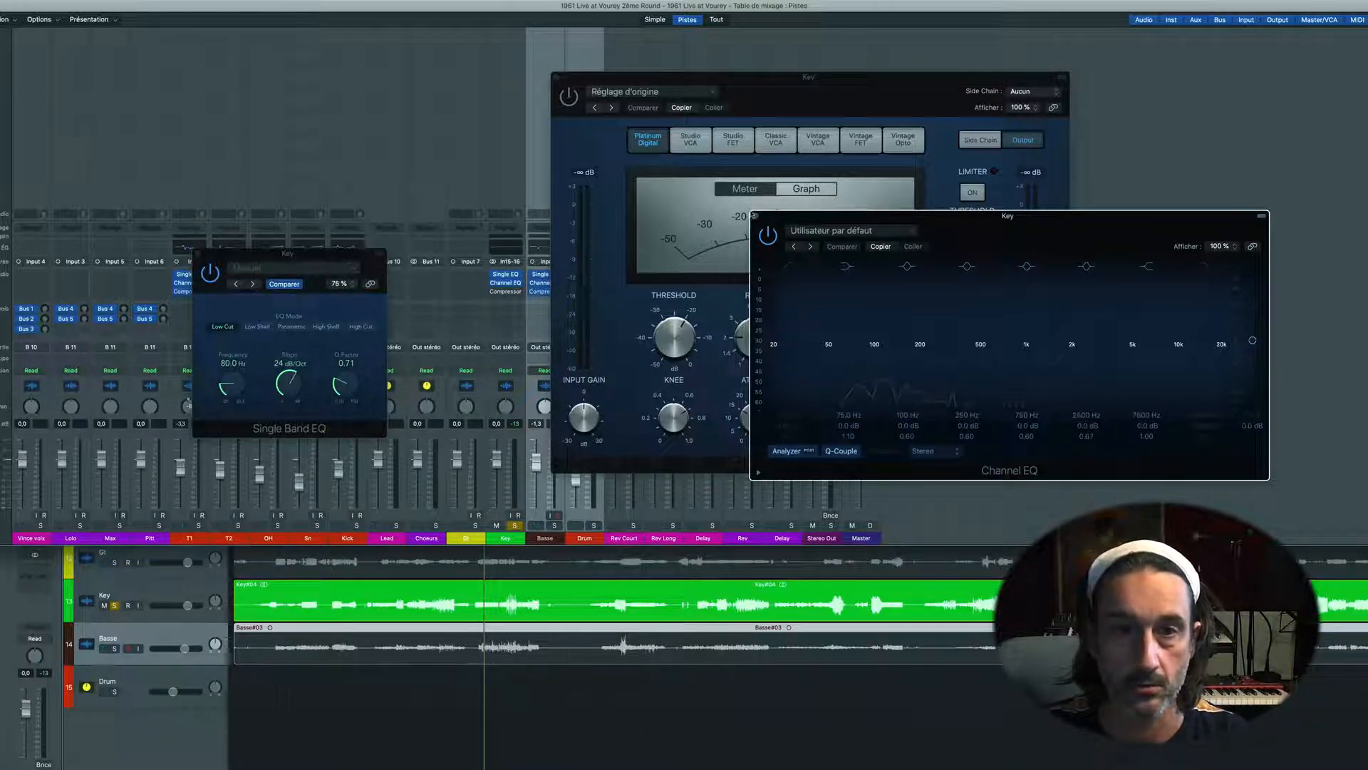
pyautogui.click(627, 208)
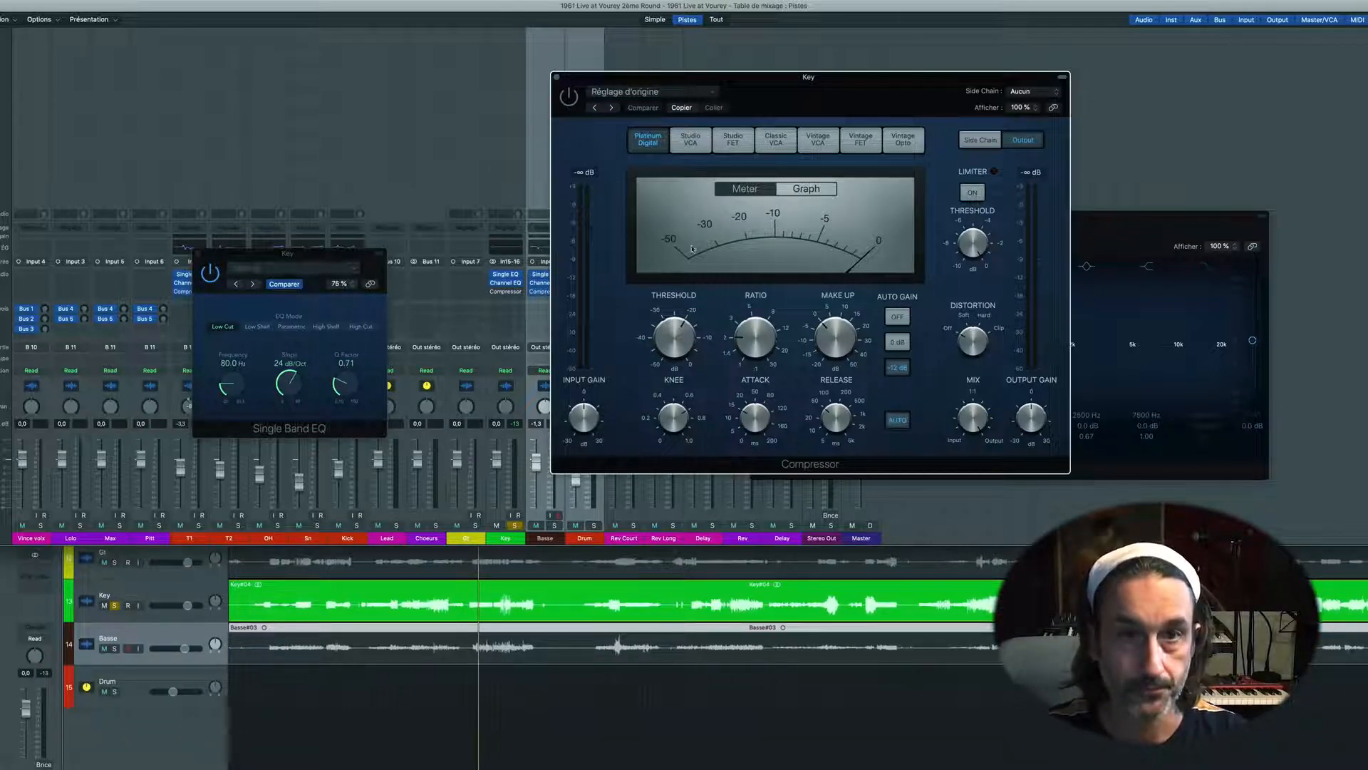
pyautogui.hotkey('ctrl', 'Up')
pyautogui.moveTo(625, 39); pyautogui.dragTo(634, 12)
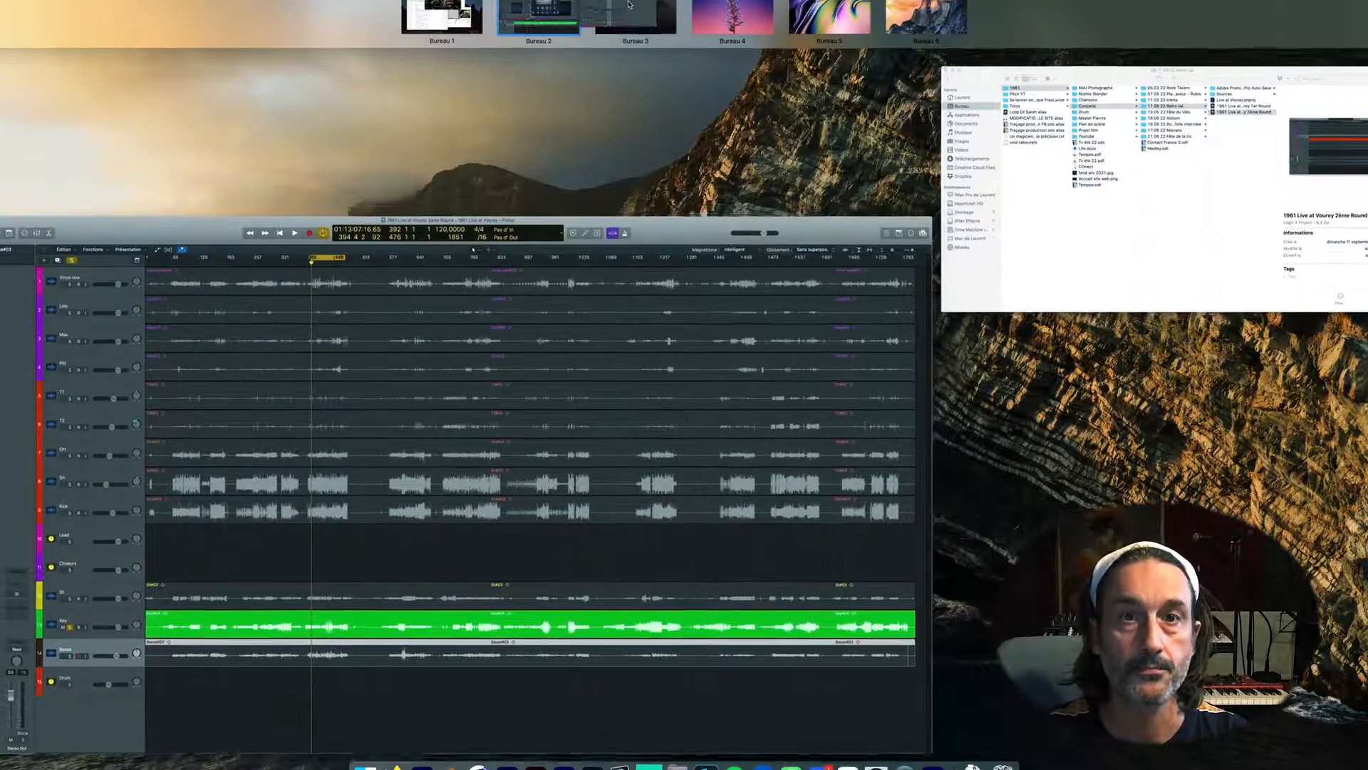
pyautogui.click(546, 342)
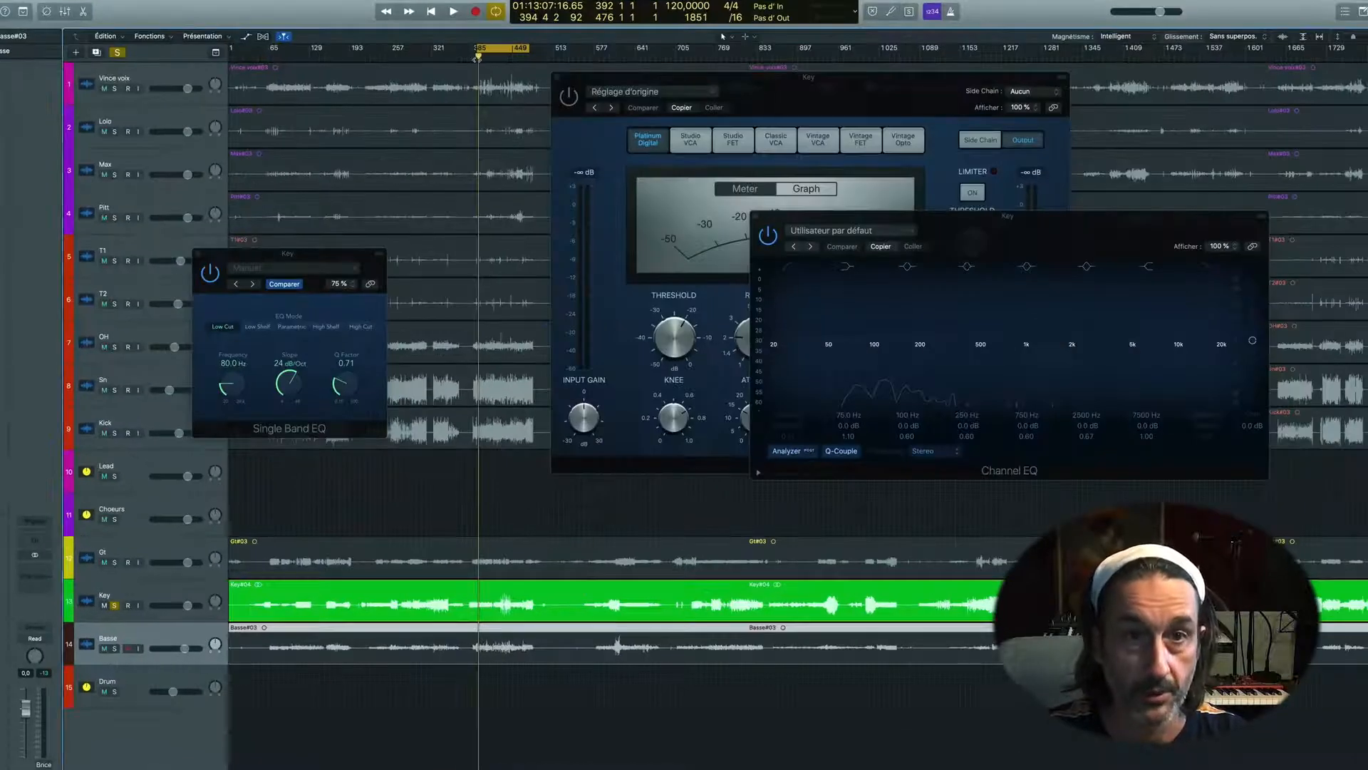
# Step: Start the cycle region at bar 430 over the loud Key passage and play it
pyautogui.moveTo(478, 60); pyautogui.dragTo(502, 63)
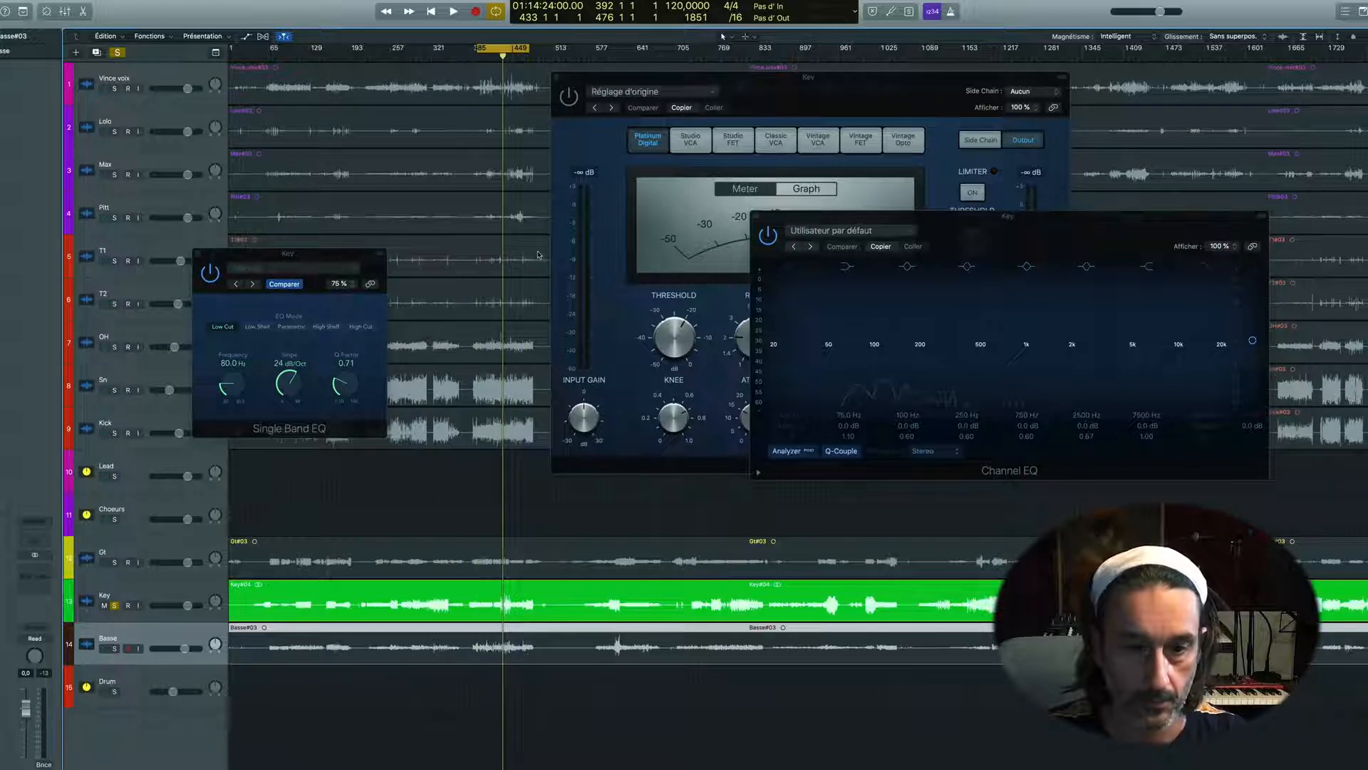
pyautogui.scroll(1, 539, 255)
pyautogui.click(499, 49)
pyautogui.moveTo(499, 49); pyautogui.dragTo(502, 48)
pyautogui.press('space')
pyautogui.press('space')
pyautogui.press('space')
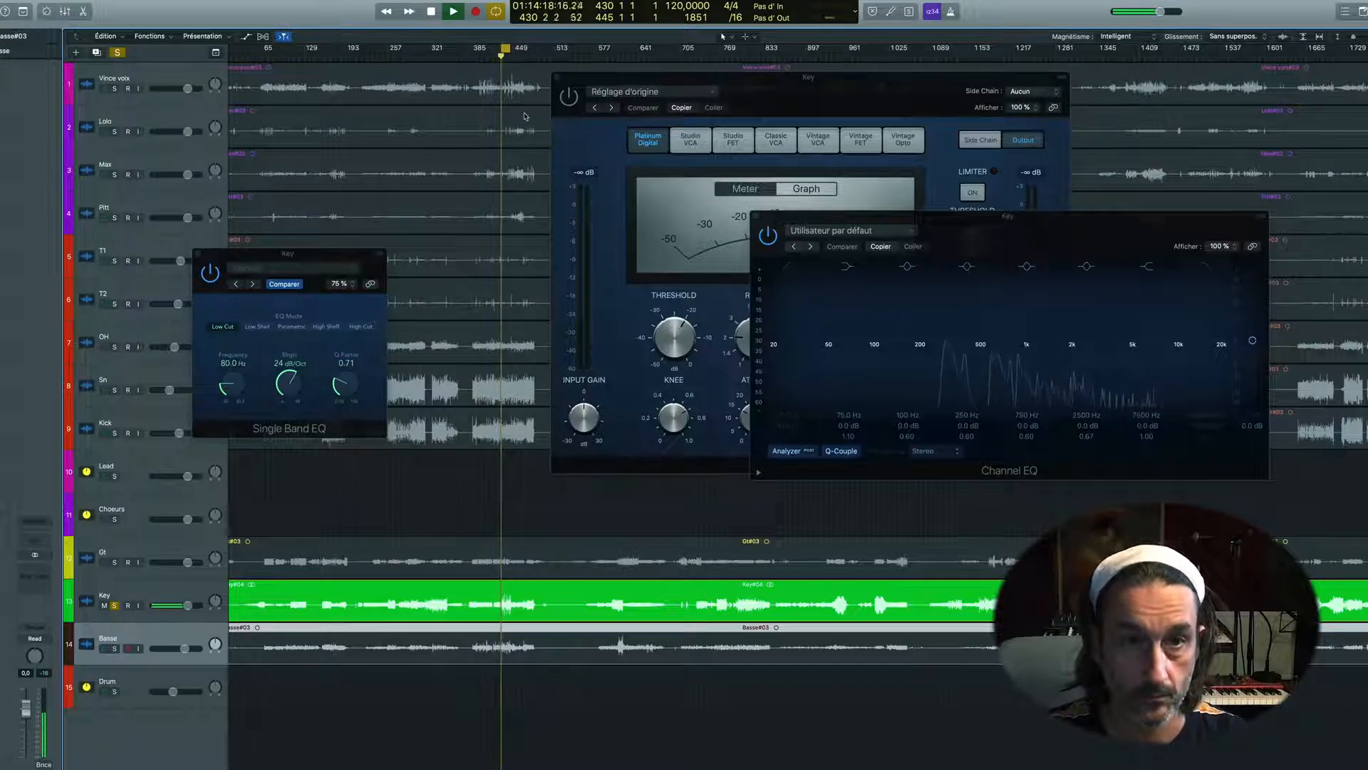
# Step: Stop playback and tighten the start of the cycle region to bar 431, where the Key passage begins
pyautogui.scroll(-1, 492, 587)
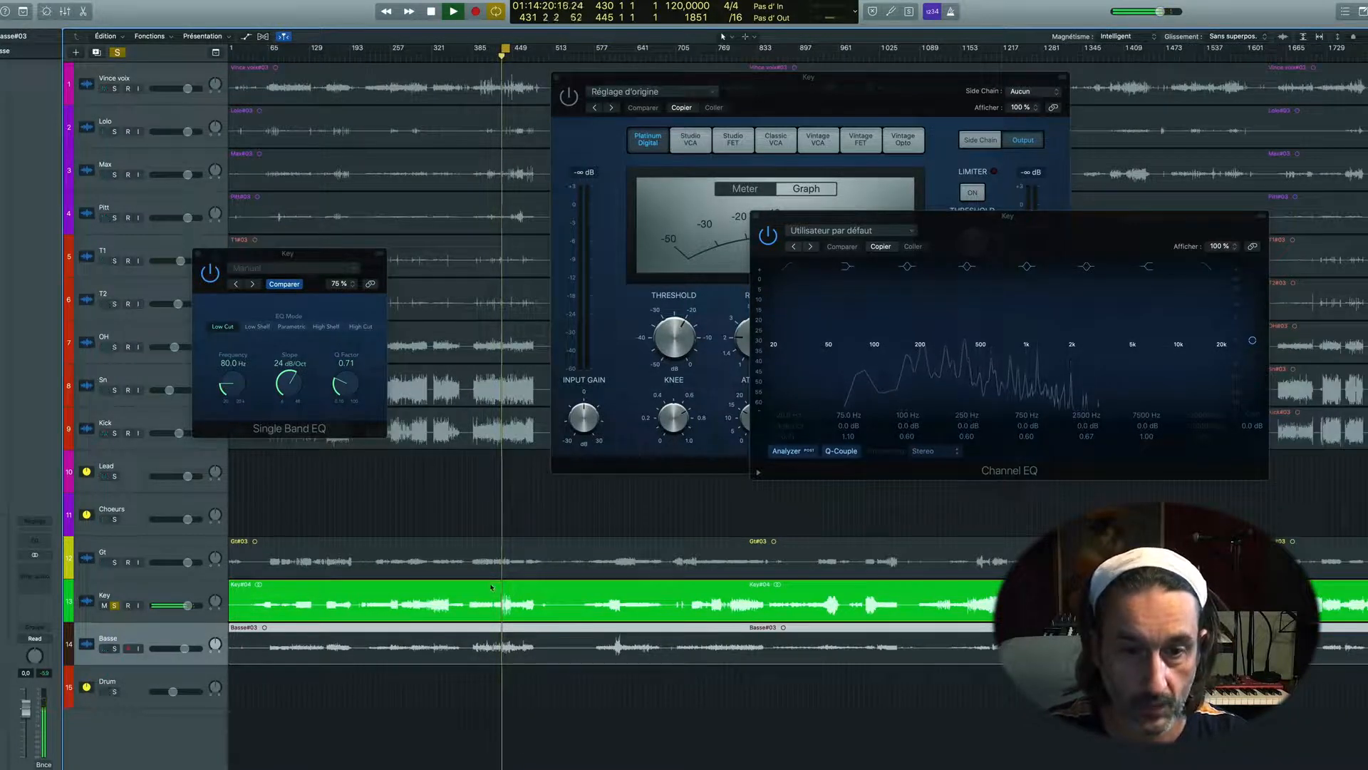
pyautogui.scroll(5, 491, 587)
pyautogui.press('space')
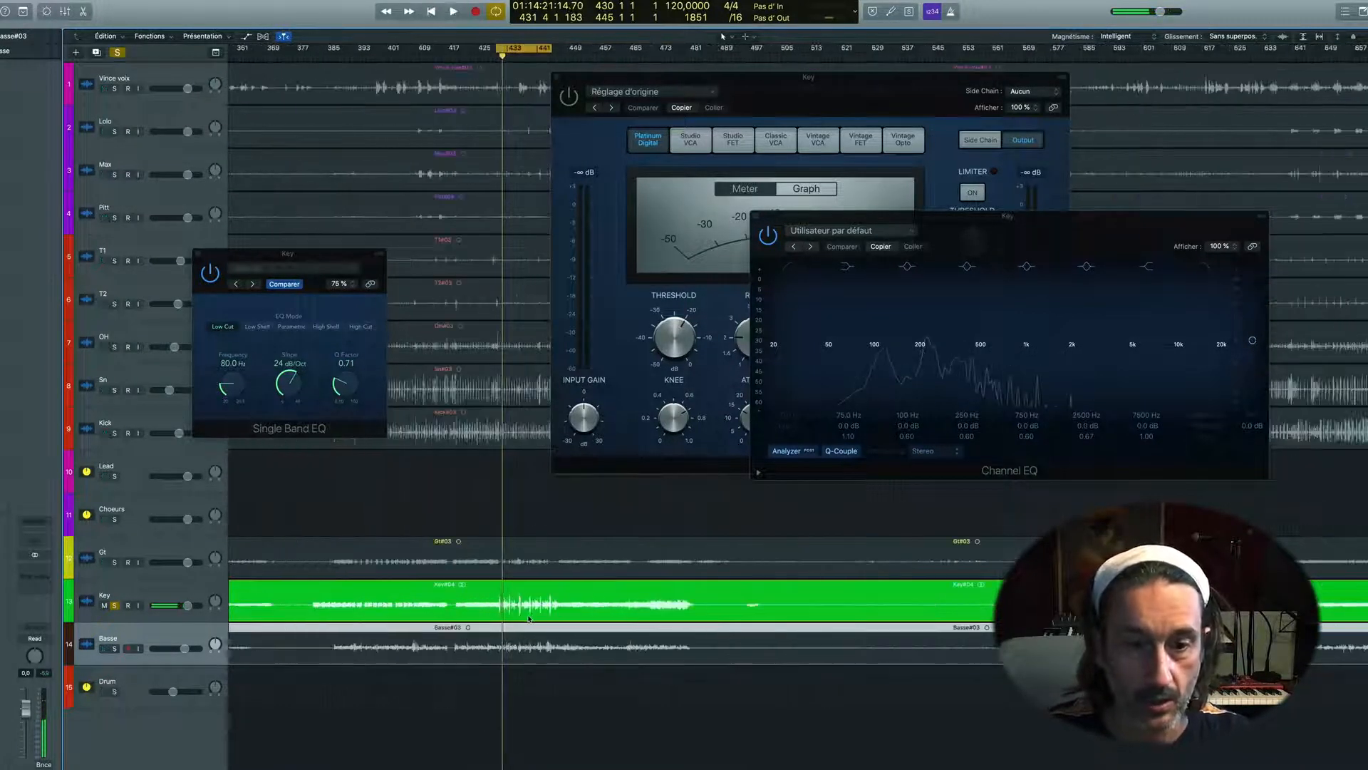
pyautogui.scroll(3, 529, 618)
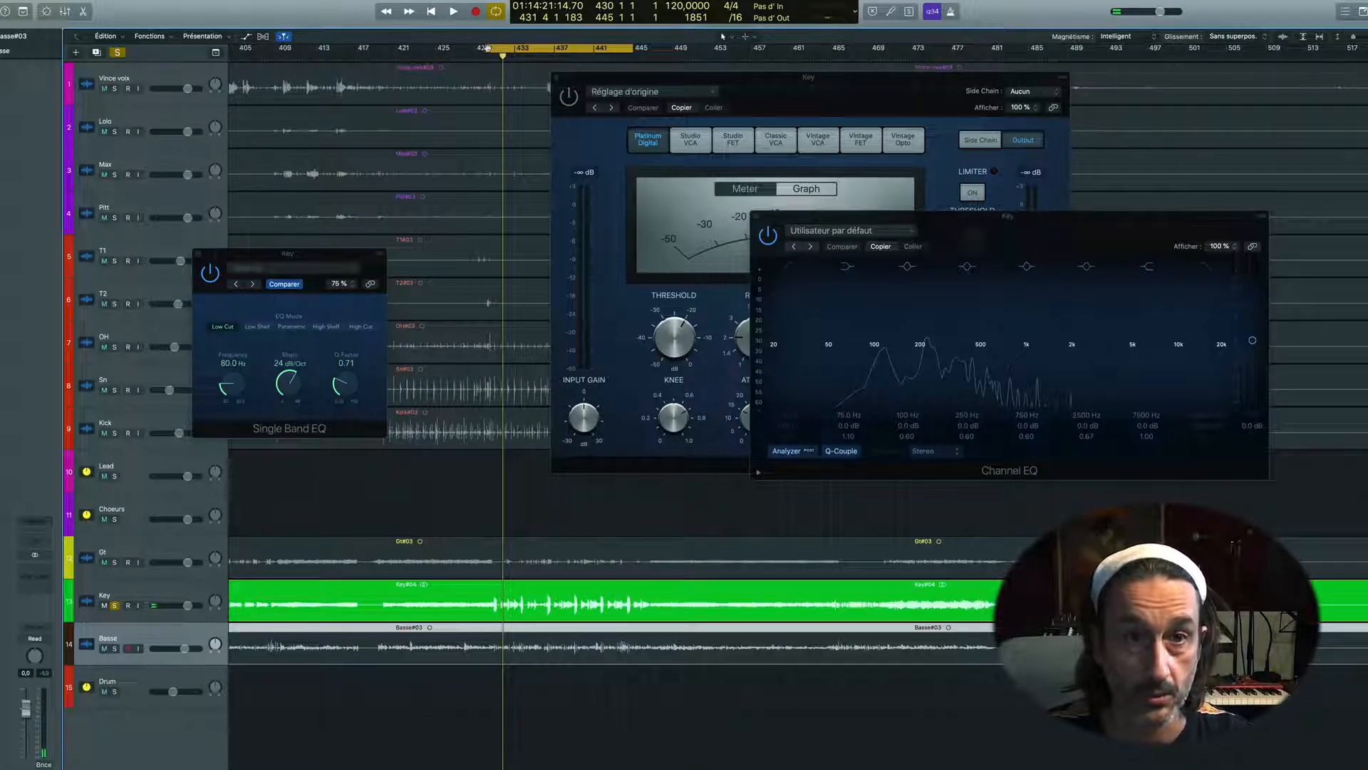
pyautogui.moveTo(485, 48); pyautogui.dragTo(500, 48)
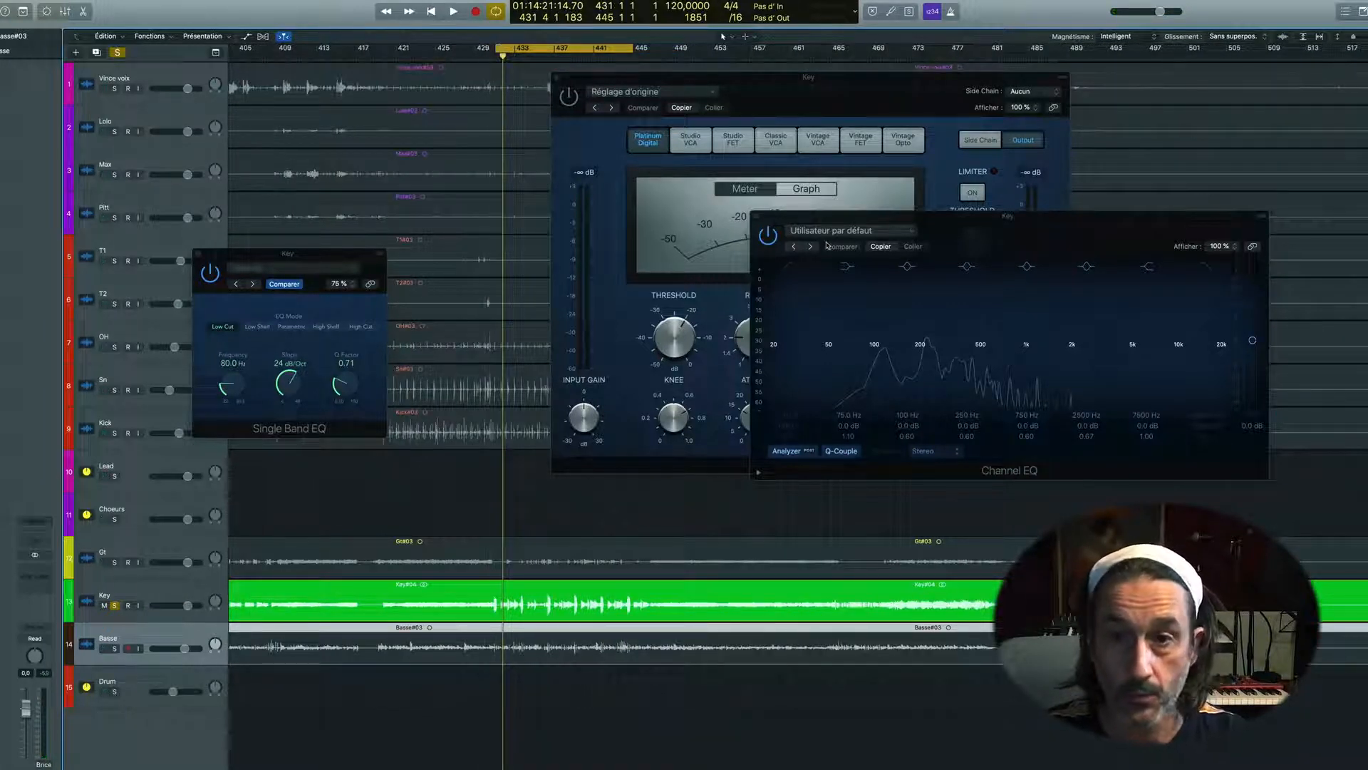
# Step: Play the loop and set the Key Compressor's threshold to -34.5 dB and ratio to 3.5:1, with auto gain off
pyautogui.click(639, 155)
pyautogui.press('space')
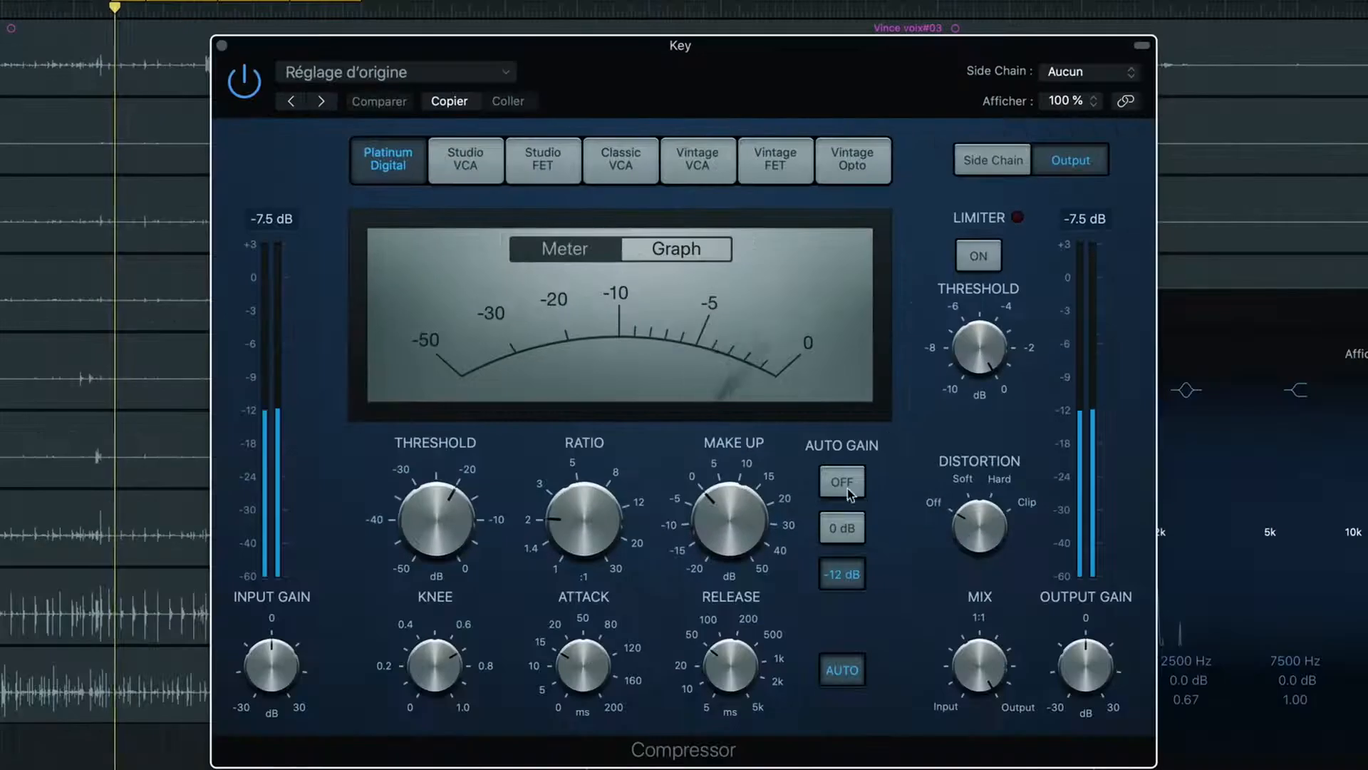
pyautogui.moveTo(442, 518); pyautogui.dragTo(394, 583)
pyautogui.moveTo(574, 554); pyautogui.dragTo(574, 538)
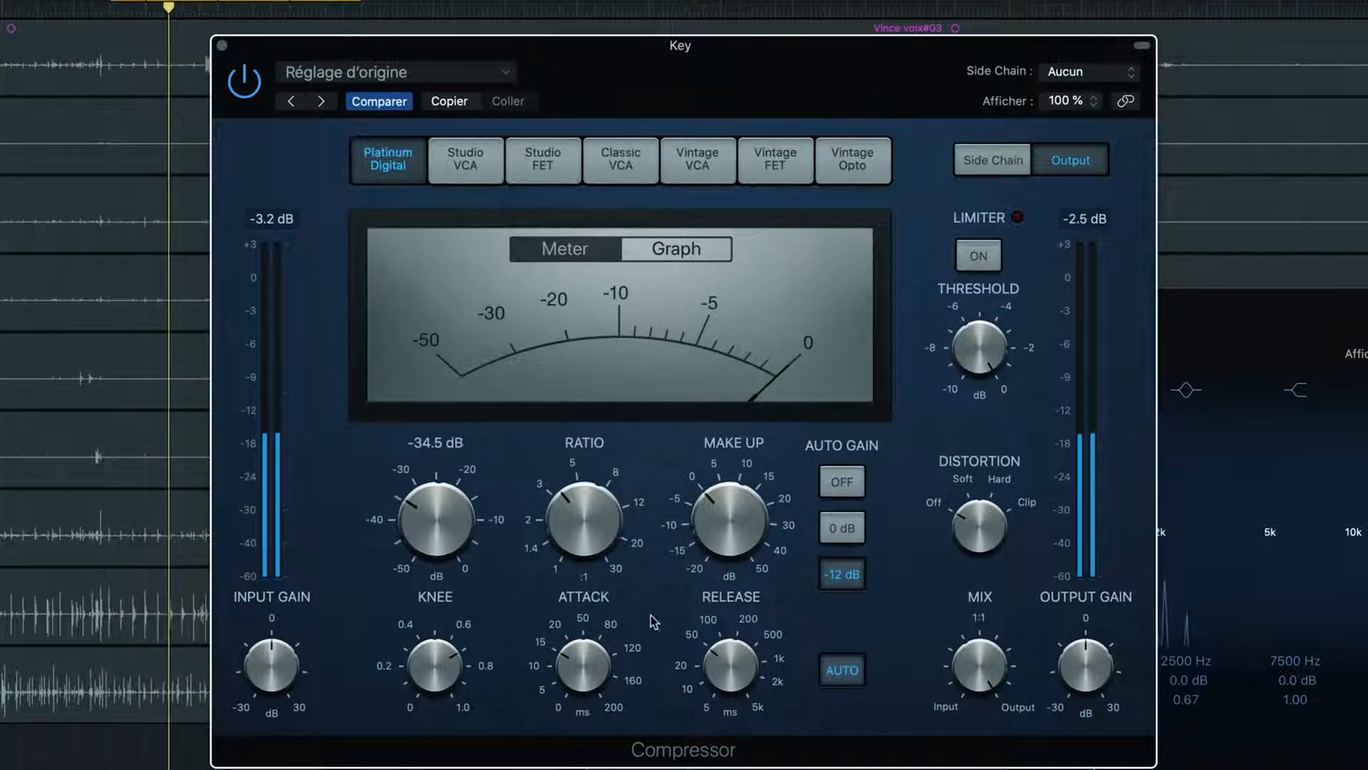
pyautogui.click(841, 482)
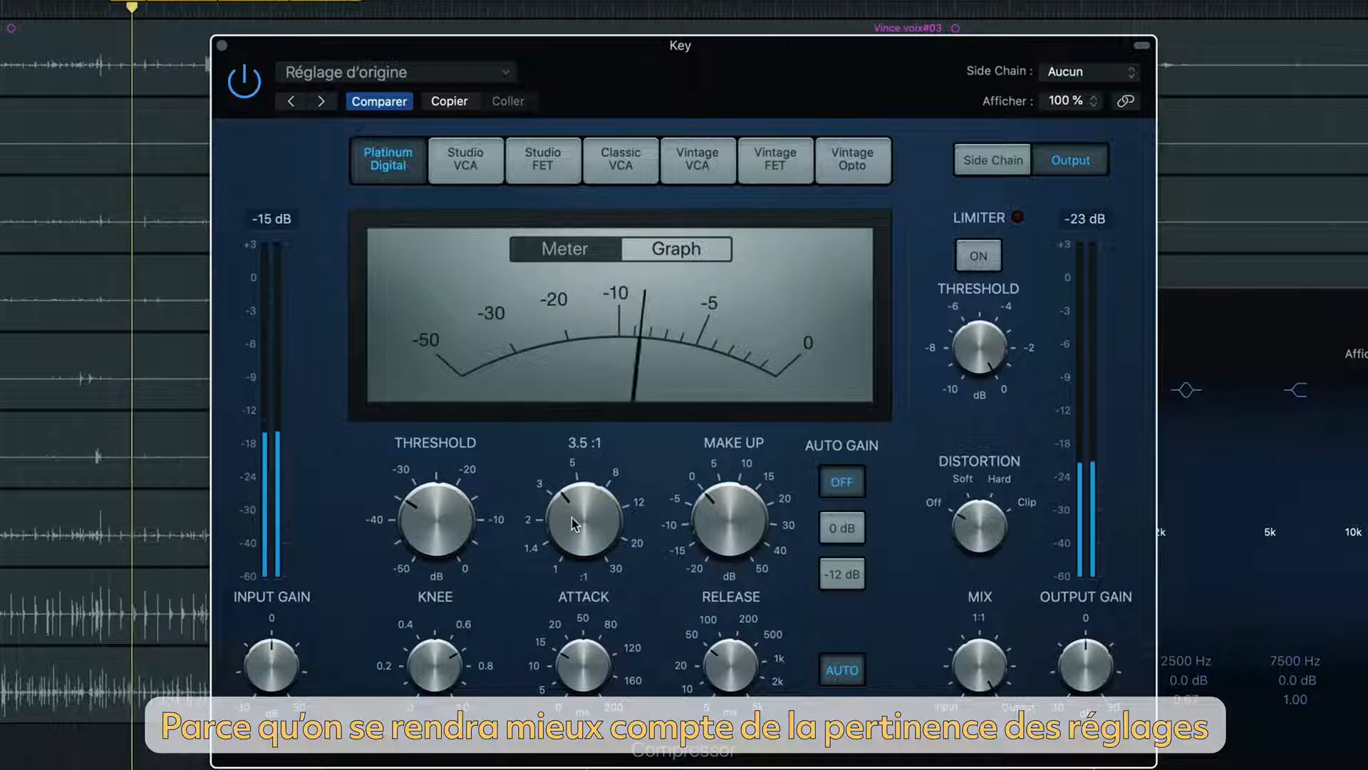
# Step: Raise the Key Compressor's ratio further and bring its threshold up to lighten the compression
pyautogui.moveTo(562, 527); pyautogui.dragTo(561, 492)
pyautogui.moveTo(441, 511); pyautogui.dragTo(437, 474)
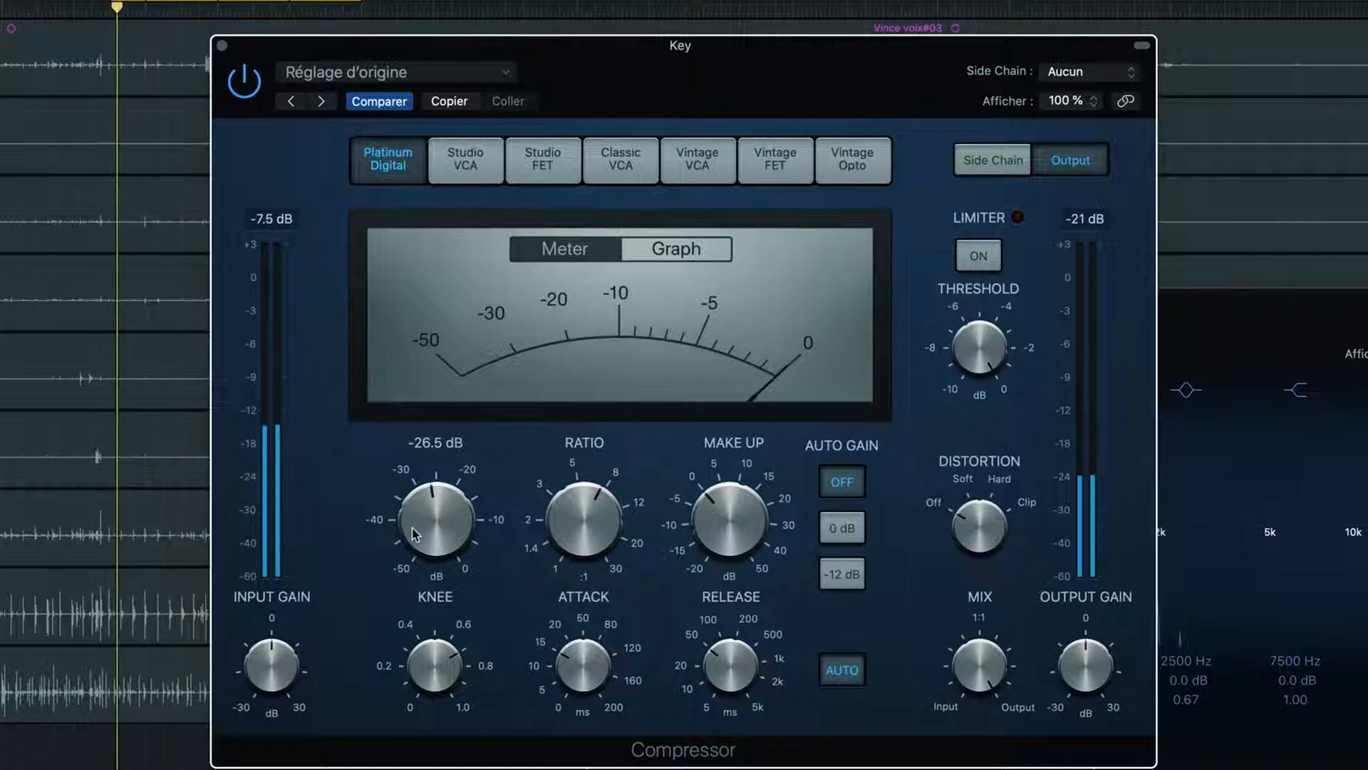
pyautogui.moveTo(412, 535); pyautogui.dragTo(413, 512)
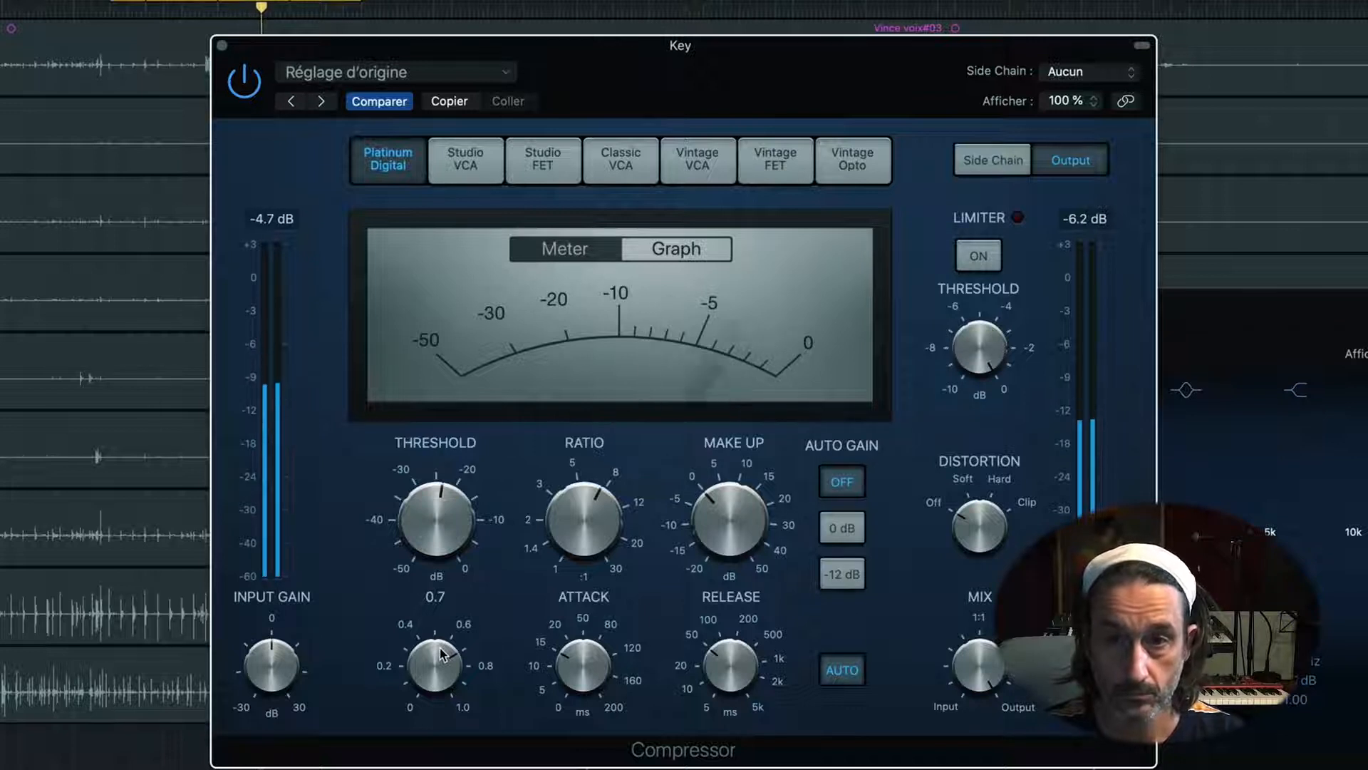
# Step: Raise the Key Compressor's make-up gain and replay the loop to check the level and attack
pyautogui.moveTo(725, 546); pyautogui.dragTo(712, 505)
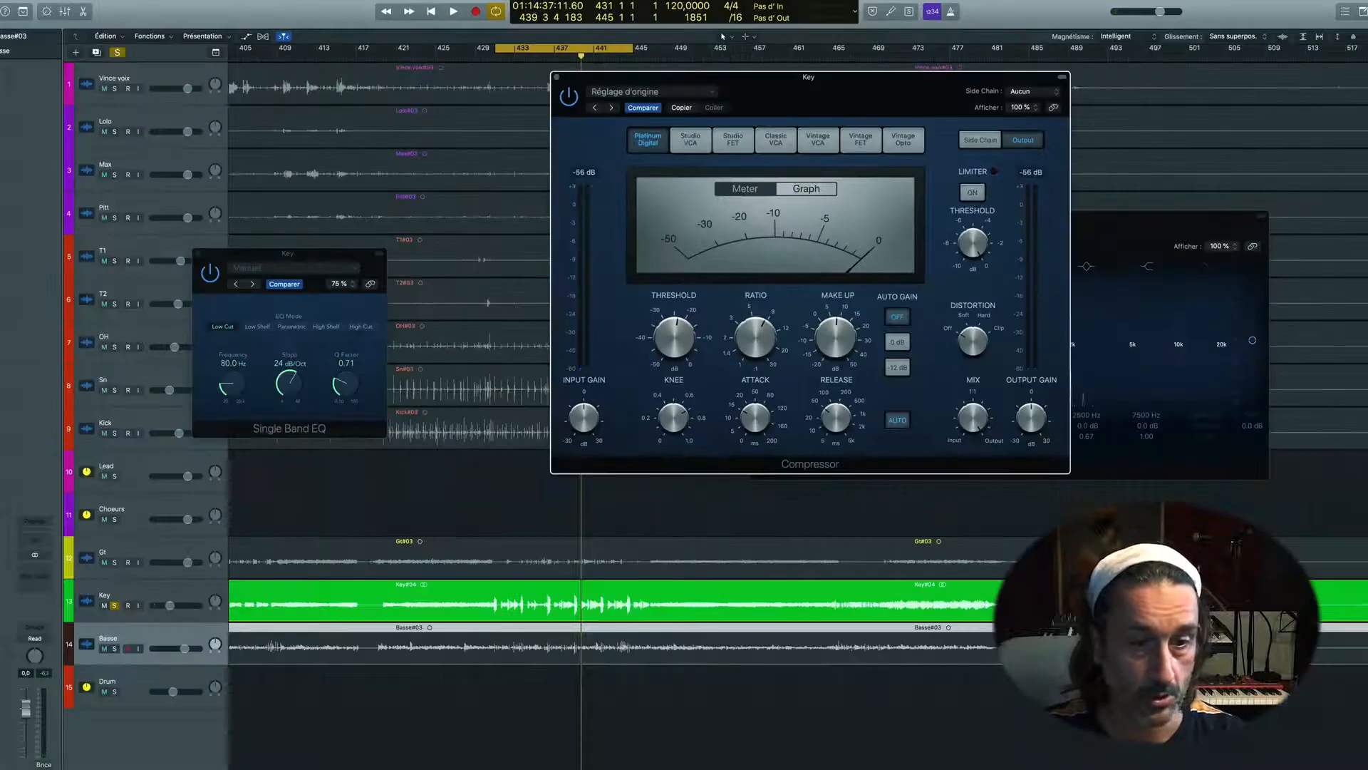
pyautogui.click(144, 628)
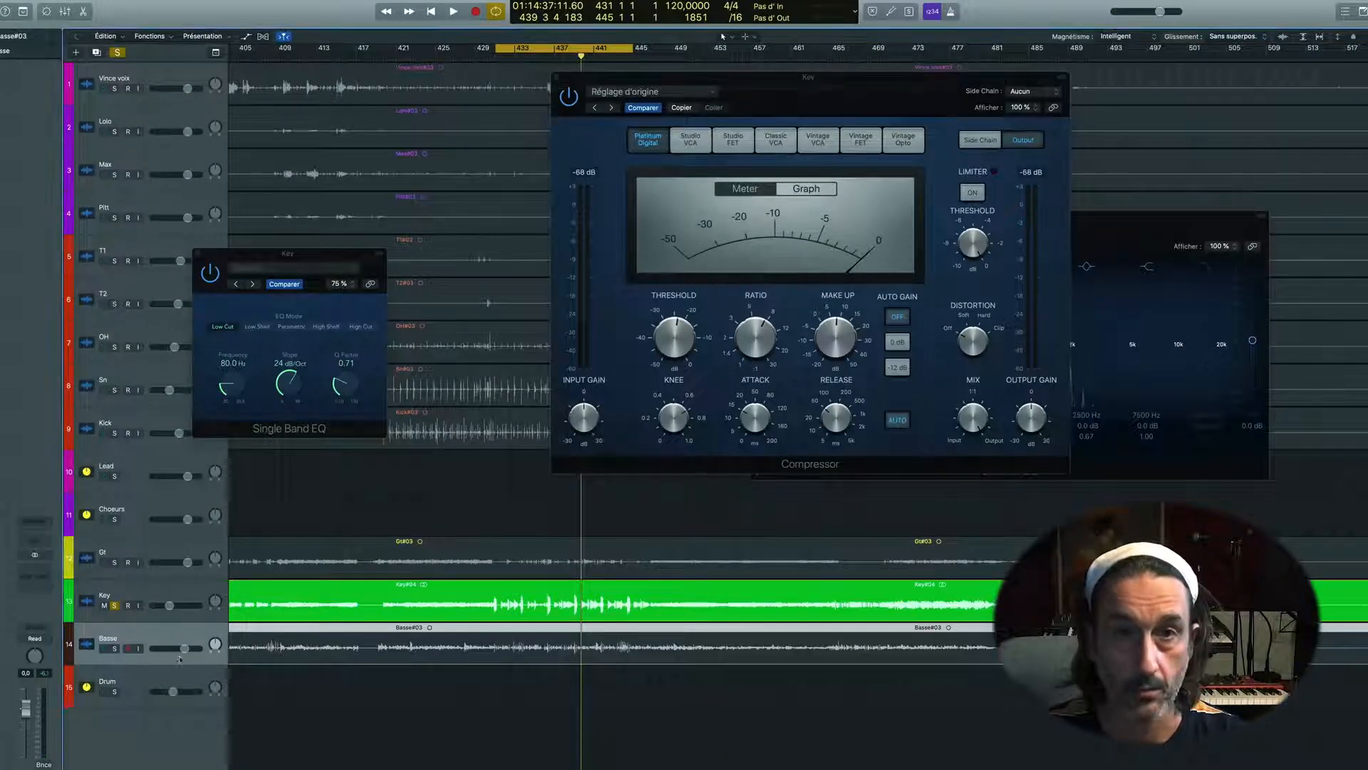
pyautogui.press('space')
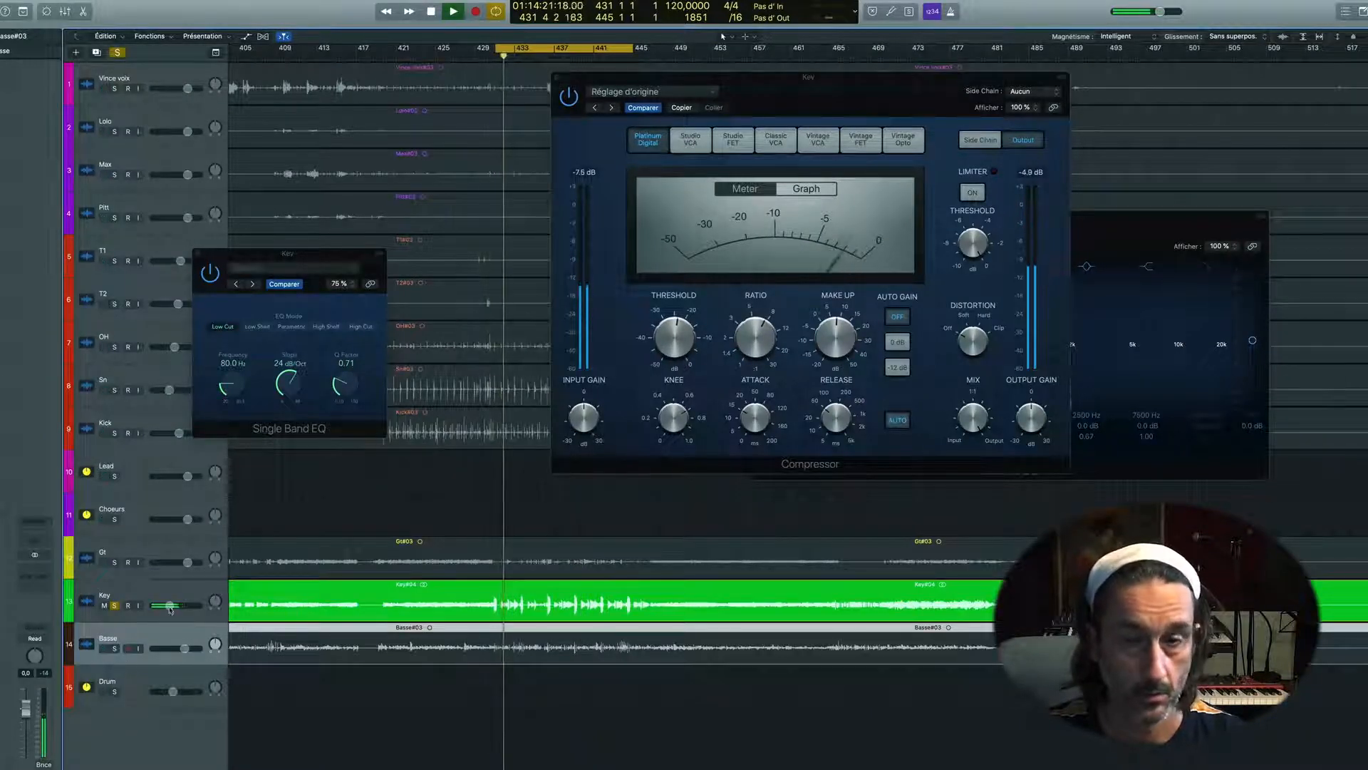
pyautogui.click(742, 411)
pyautogui.moveTo(742, 411); pyautogui.dragTo(741, 412)
pyautogui.press('space')
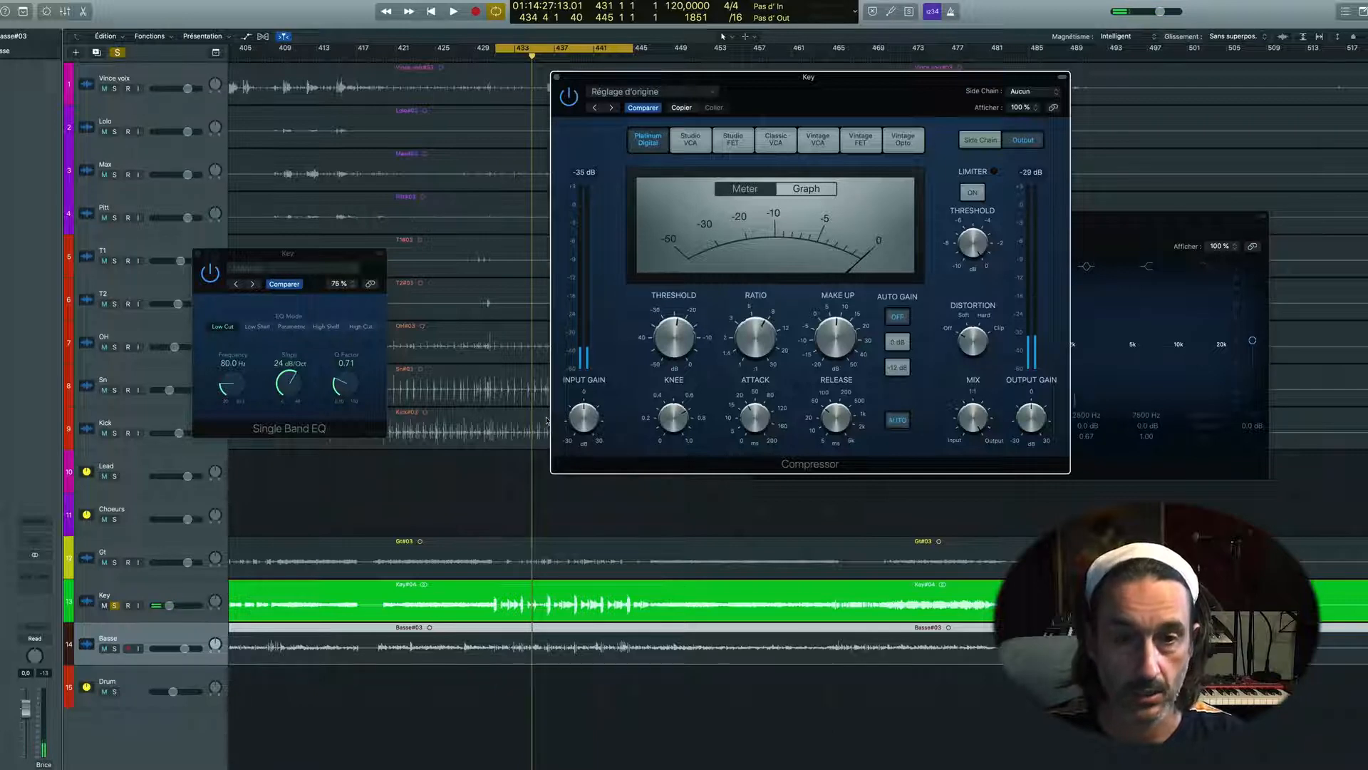
# Step: Solo the Basse and Drum channels together with Key in the mixer and play them with the plug-in windows hidden
pyautogui.hotkey('ctrl', 'Right')
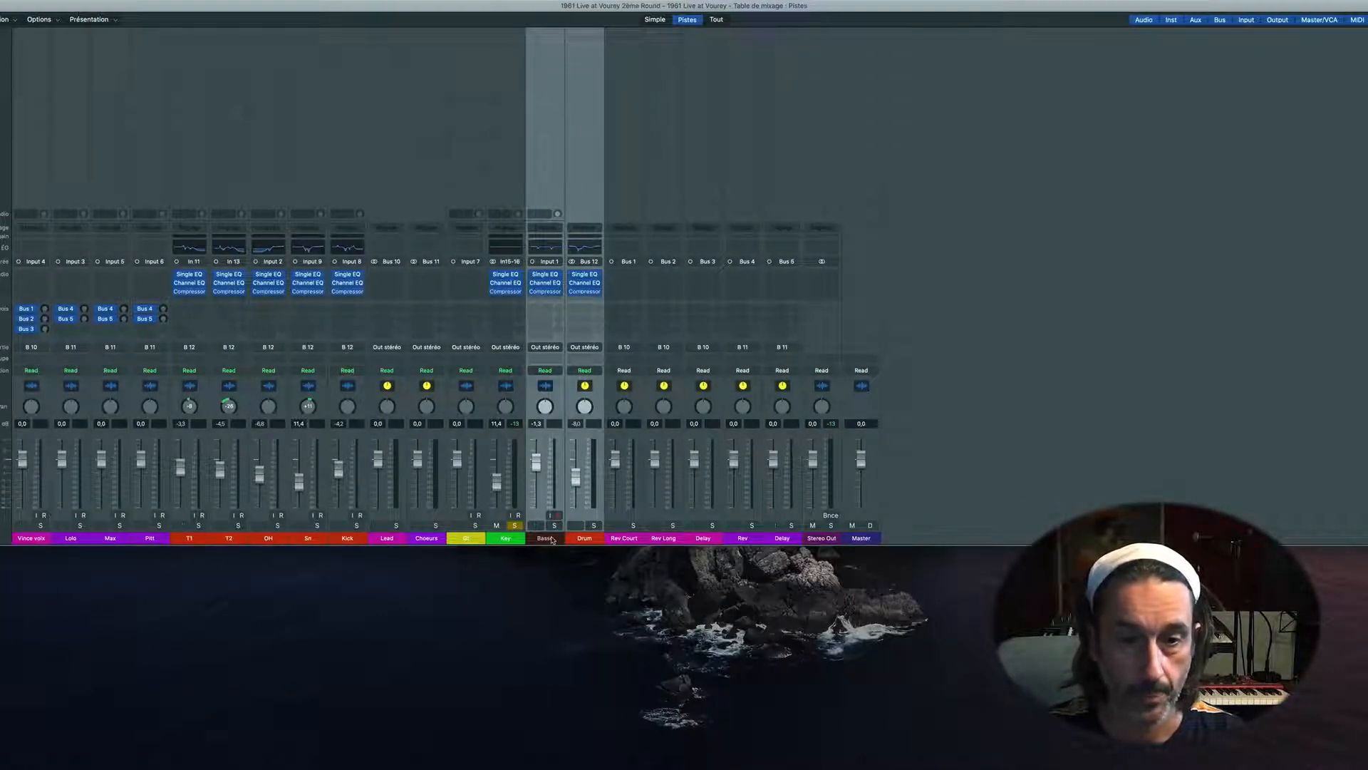
pyautogui.click(594, 527)
pyautogui.press('space')
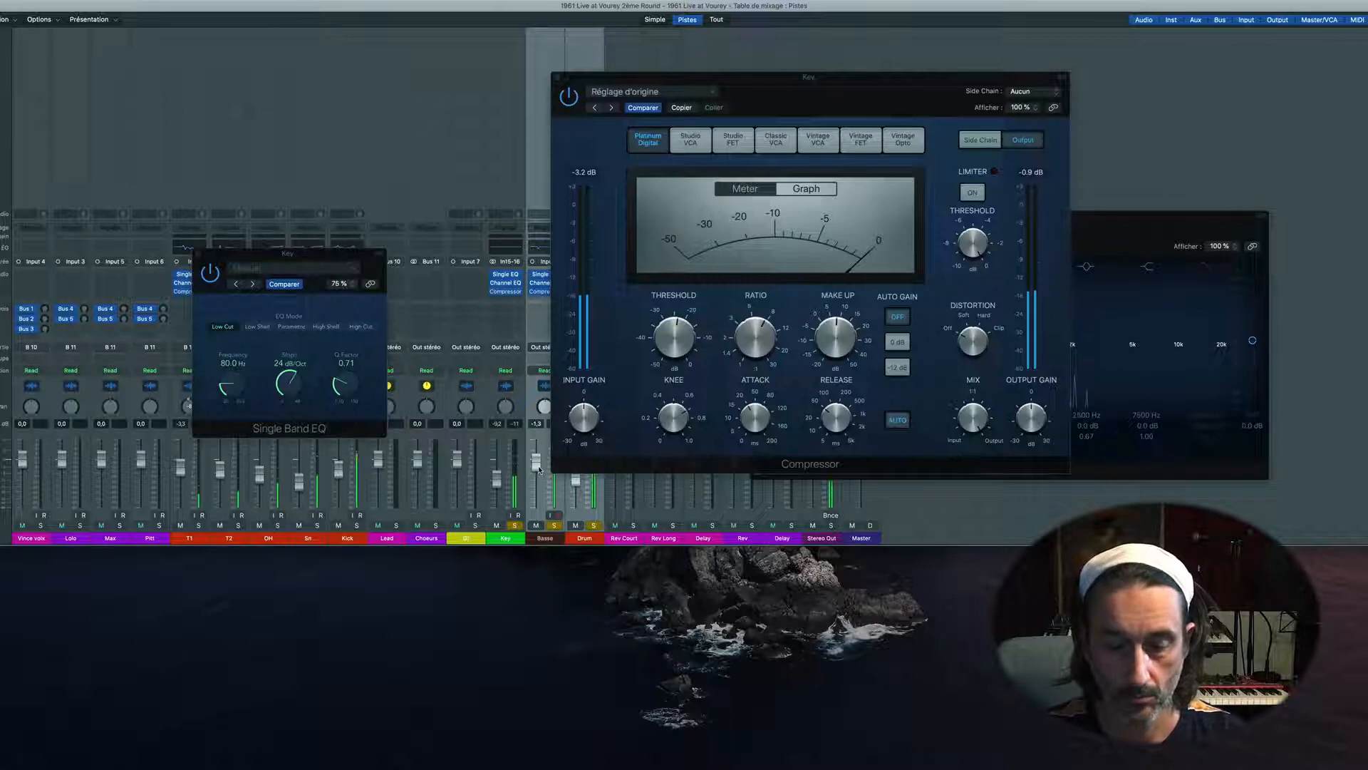
pyautogui.press('v')
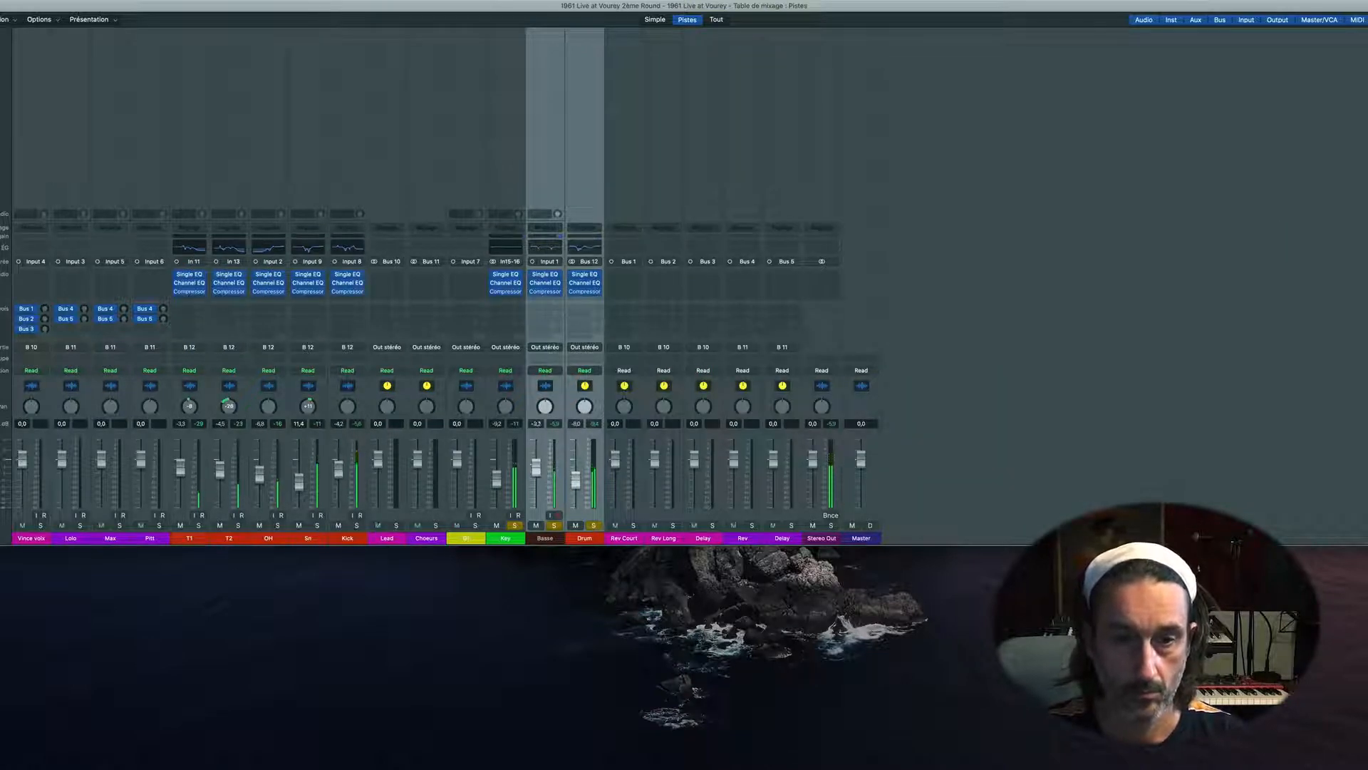
pyautogui.click(1063, 388)
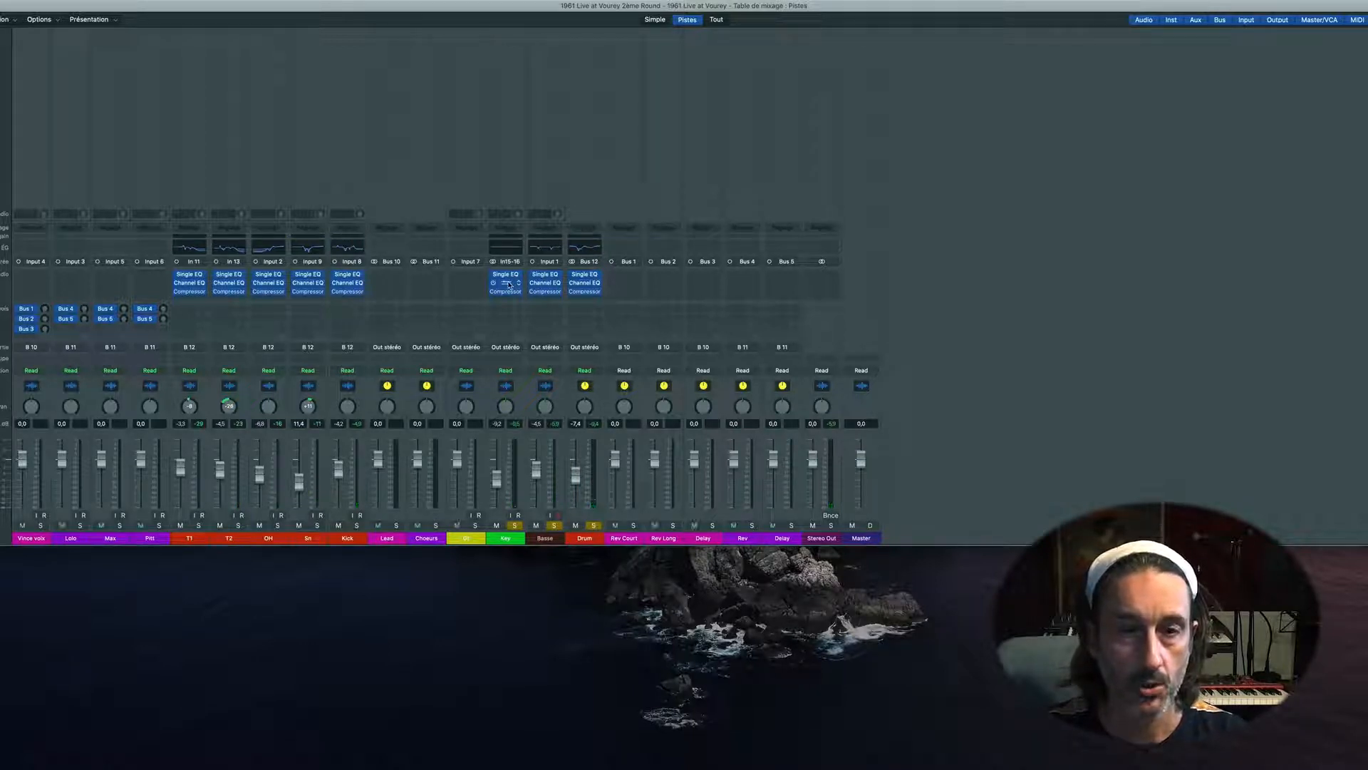
# Step: Open the Basse and Key Channel EQs and place the Key EQ window beside the Basse one
pyautogui.click(545, 283)
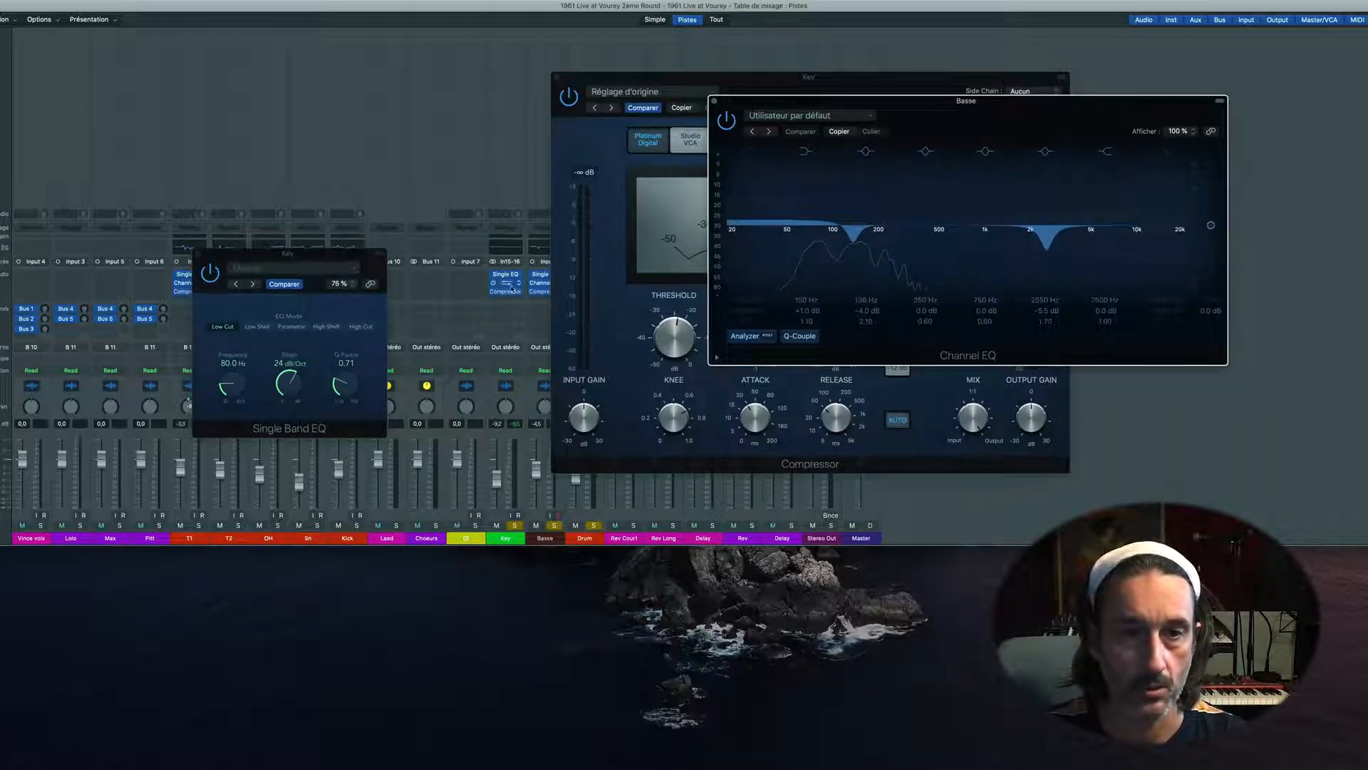
pyautogui.click(507, 284)
pyautogui.click(909, 232)
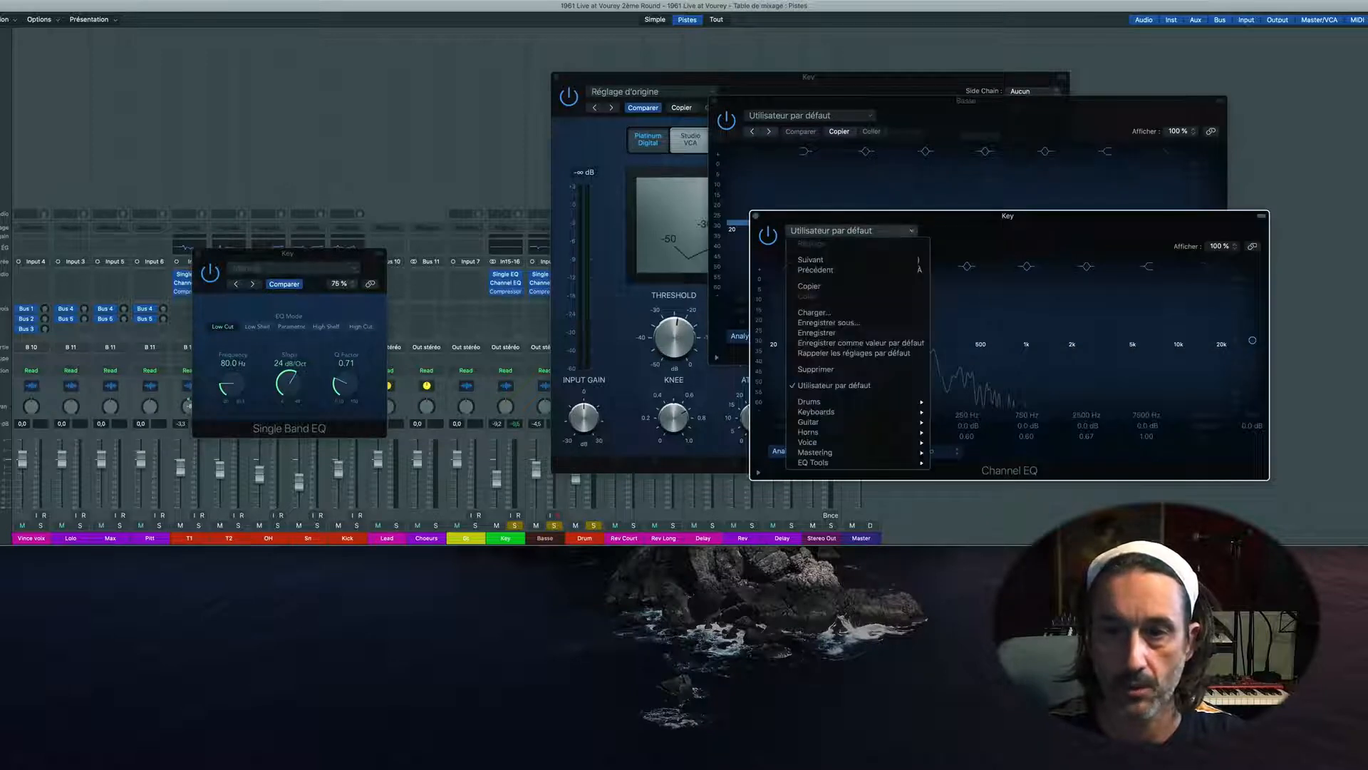
pyautogui.click(908, 232)
pyautogui.moveTo(1052, 220); pyautogui.dragTo(383, 124)
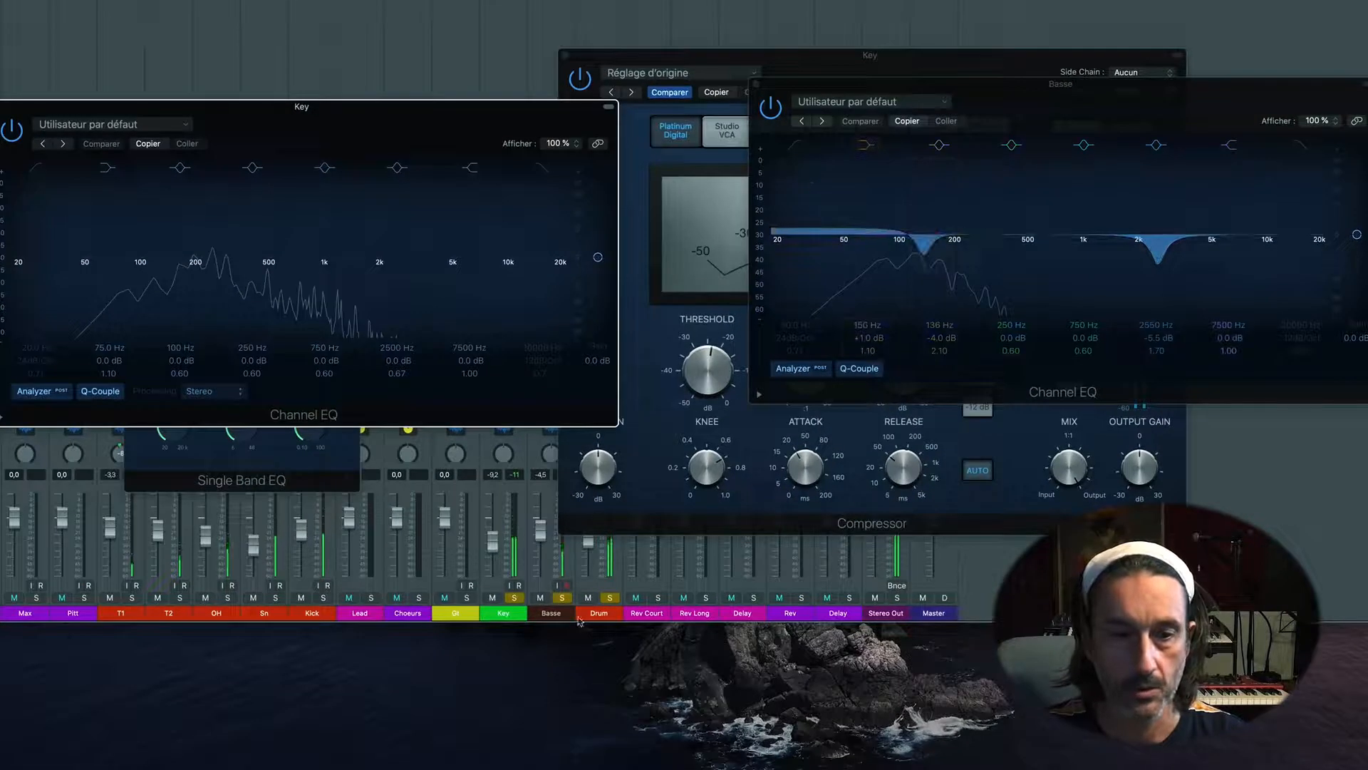
# Step: Leave only Basse soloed and boost its Channel EQ by 3 dB at 196 Hz with a Q of 2.10
pyautogui.click(614, 600)
pyautogui.click(610, 598)
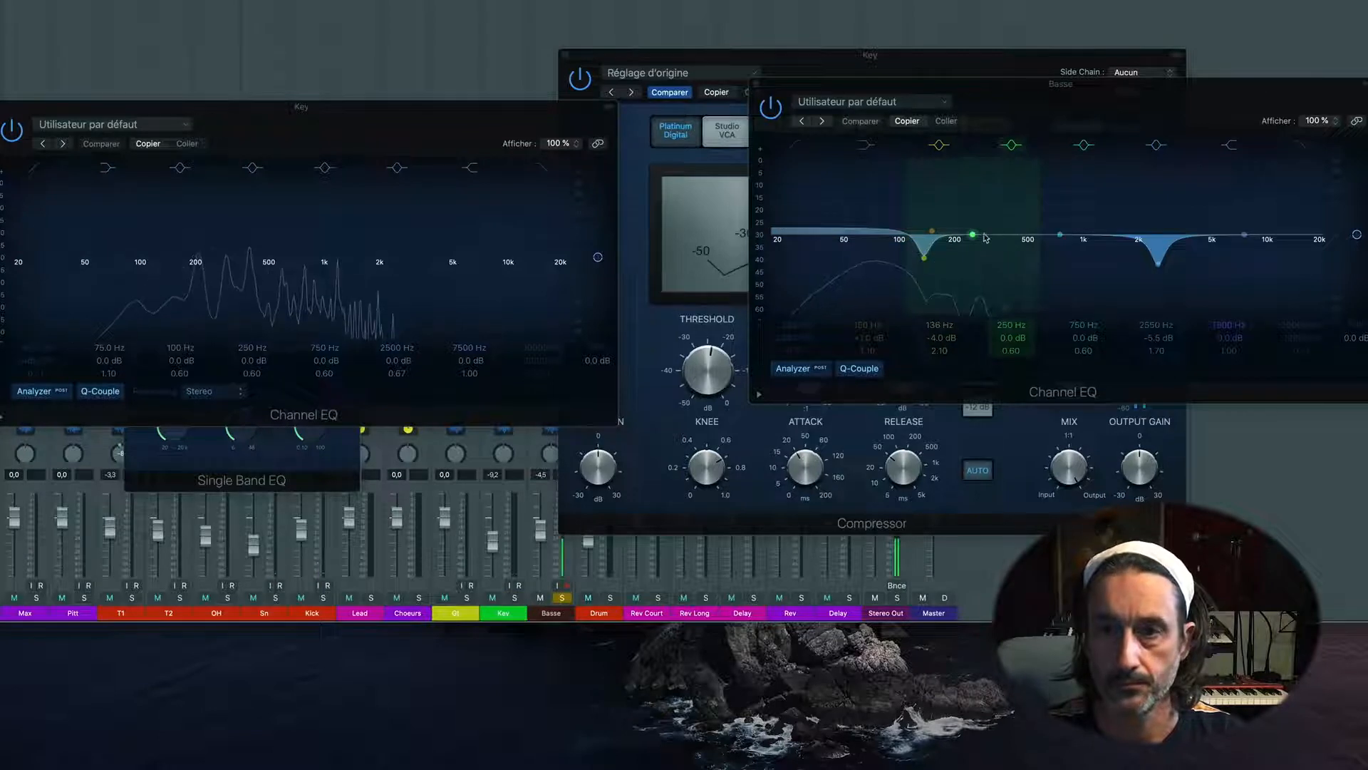
pyautogui.moveTo(973, 234); pyautogui.dragTo(953, 216)
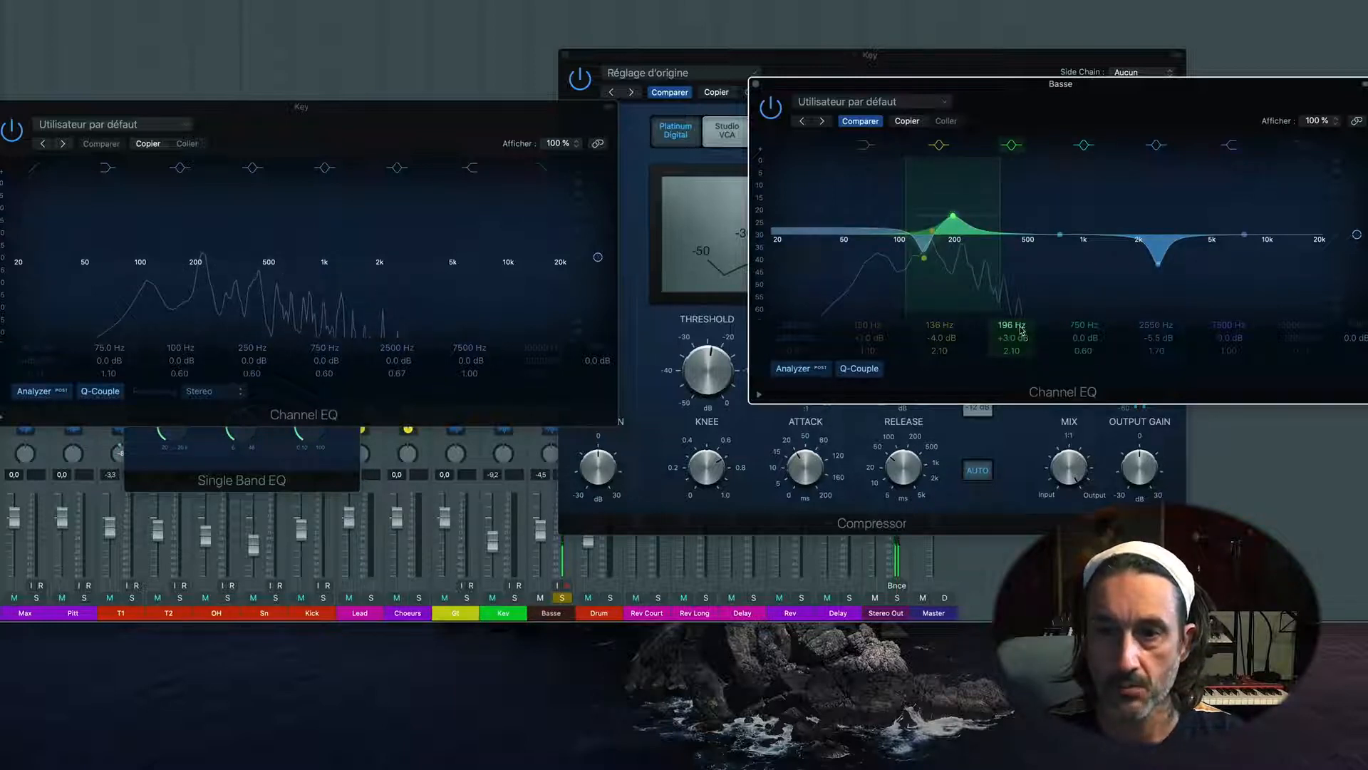
# Step: Cut the Key Channel EQ by 8 dB at 196 Hz with a Q of 1.40, and solo Key together with Basse
pyautogui.moveTo(251, 355); pyautogui.dragTo(255, 389)
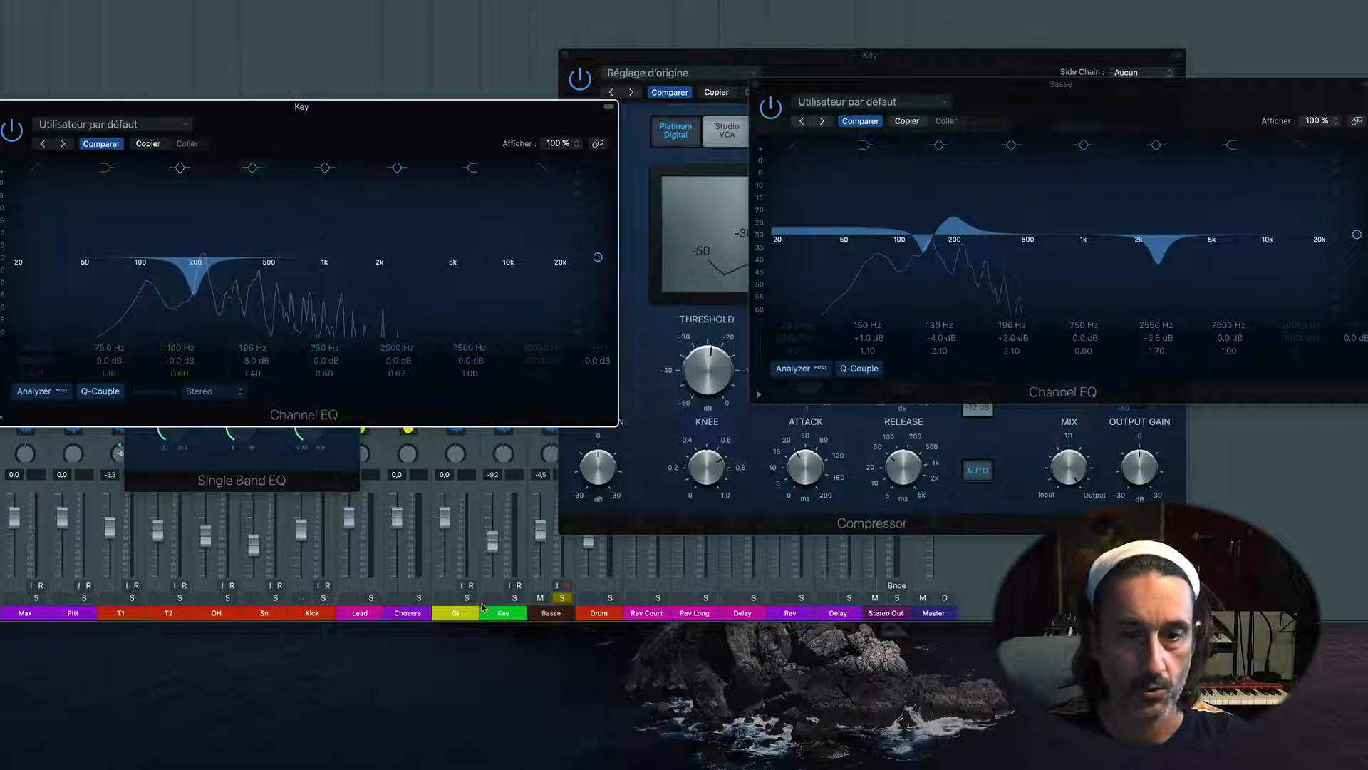
pyautogui.click(514, 598)
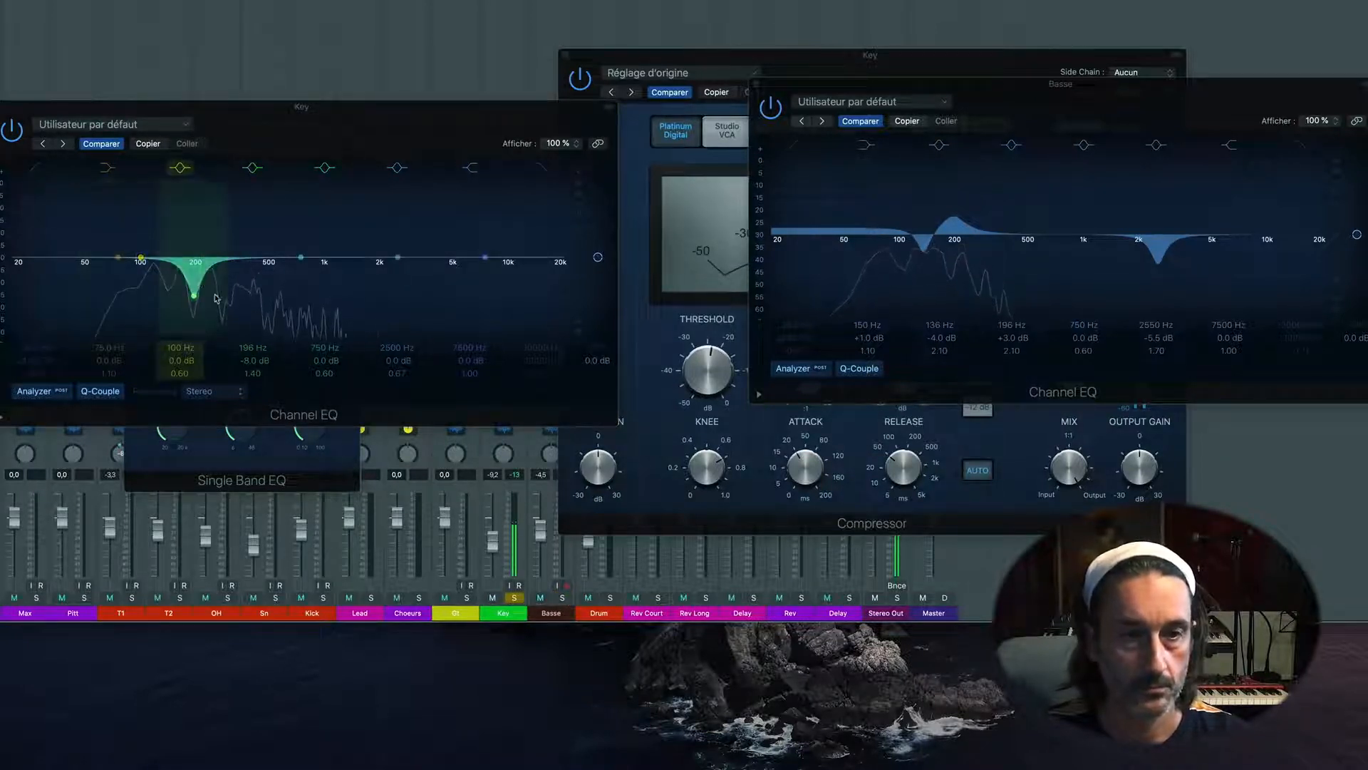
pyautogui.click(563, 597)
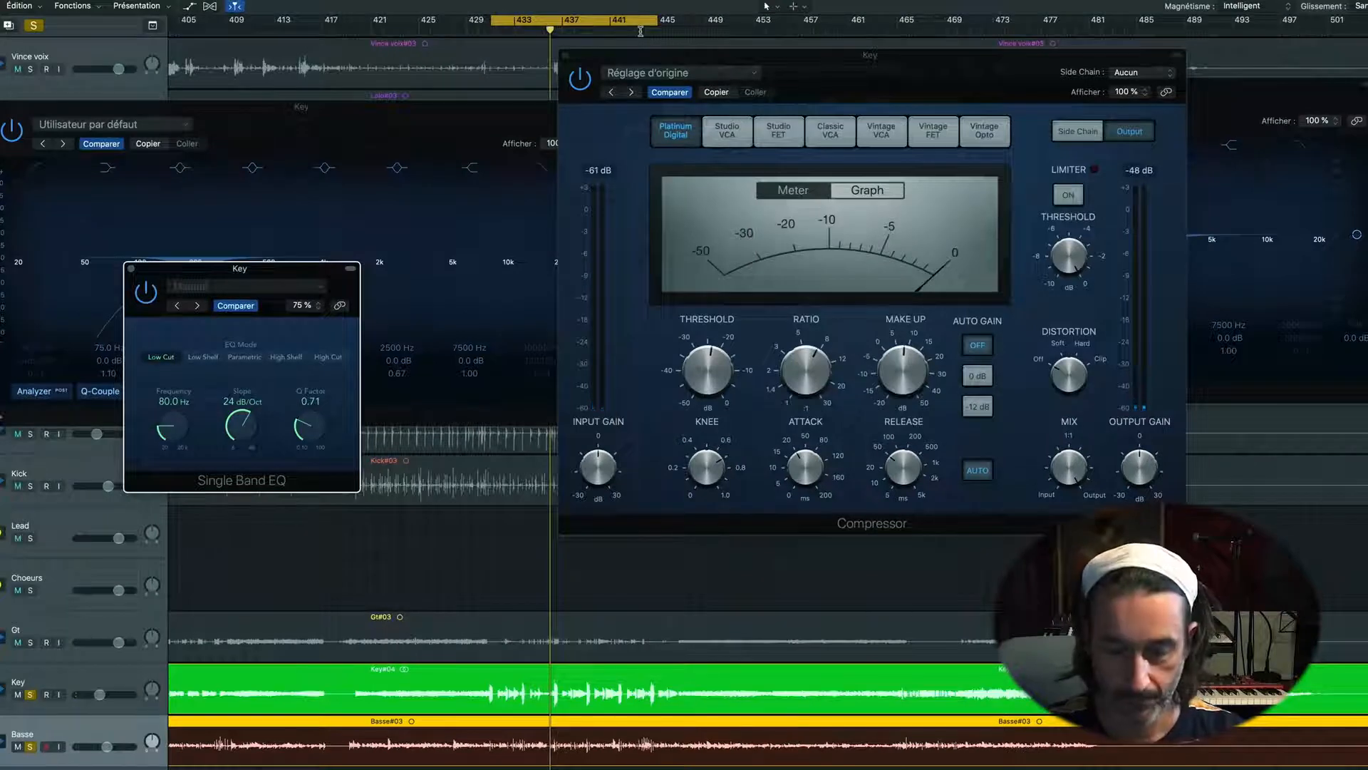
# Step: Turn off cycle mode and play Key and Basse together from about bar 443
pyautogui.press('c')
pyautogui.click(640, 31)
pyautogui.press('space')
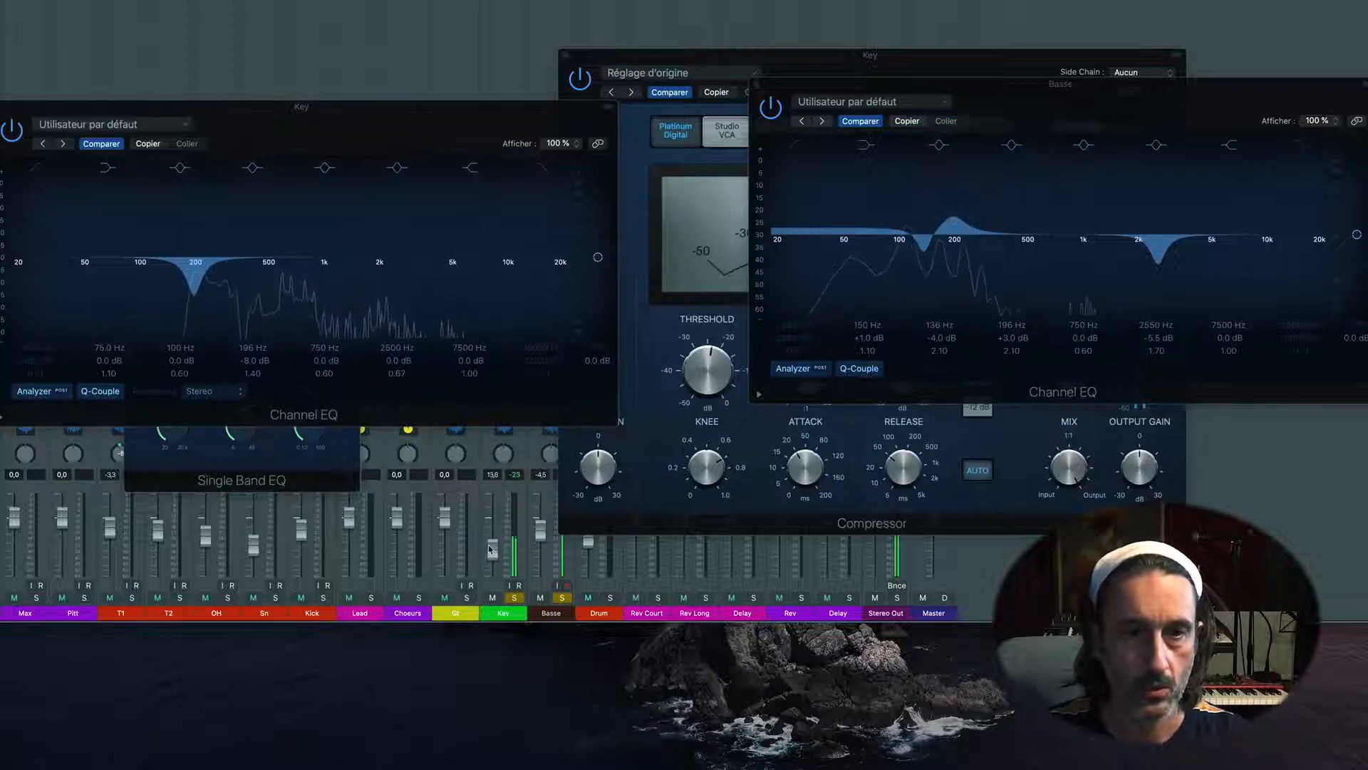
# Step: Close the Key and Basse Channel EQ windows and the Key Compressor and Single Band EQ windows
pyautogui.click(1, 111)
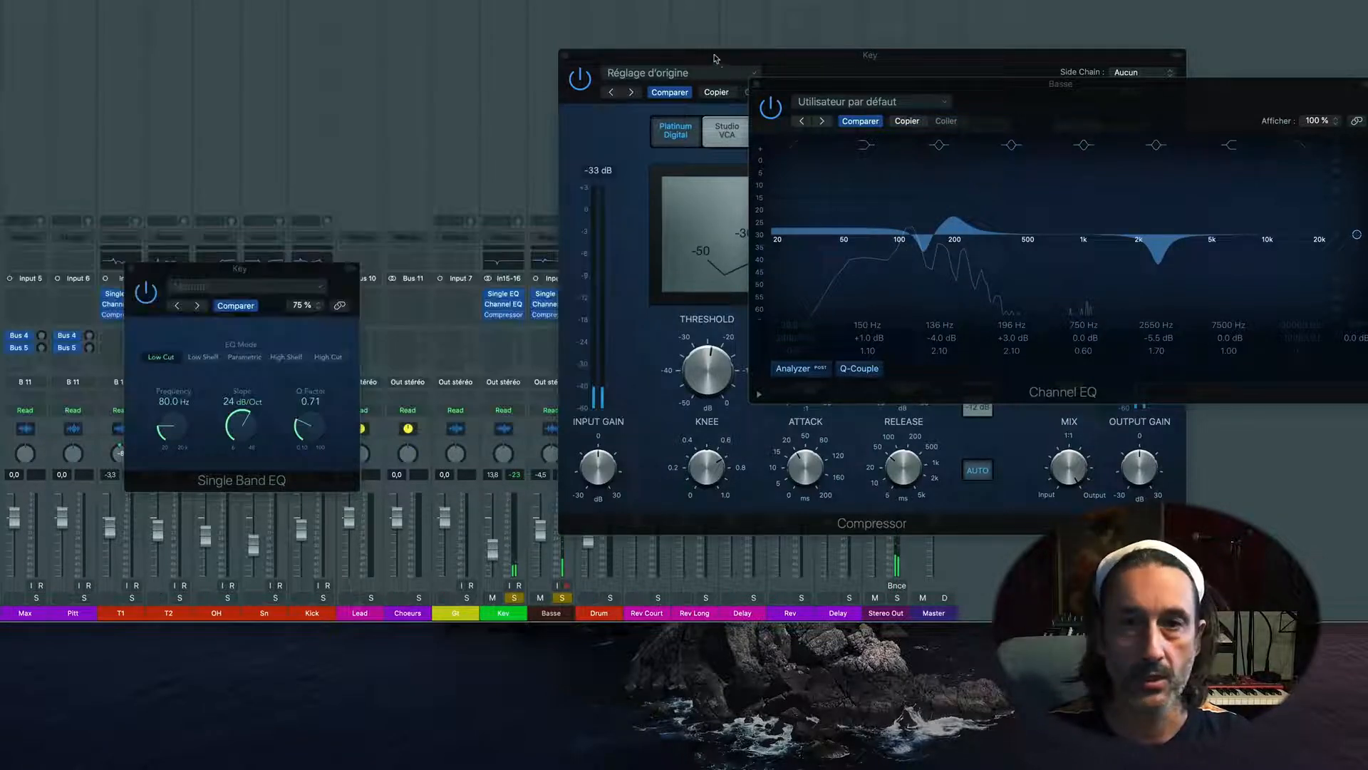
pyautogui.click(755, 86)
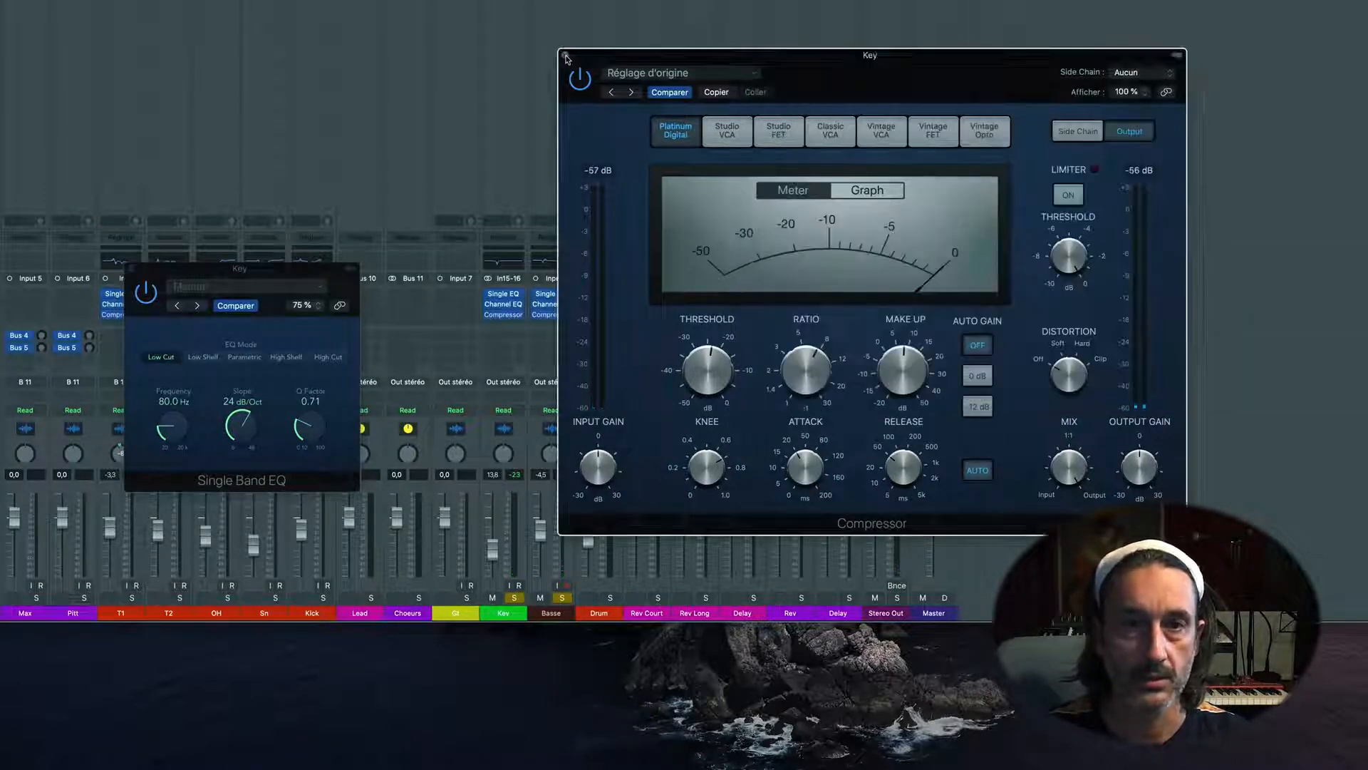
pyautogui.click(564, 55)
pyautogui.click(133, 268)
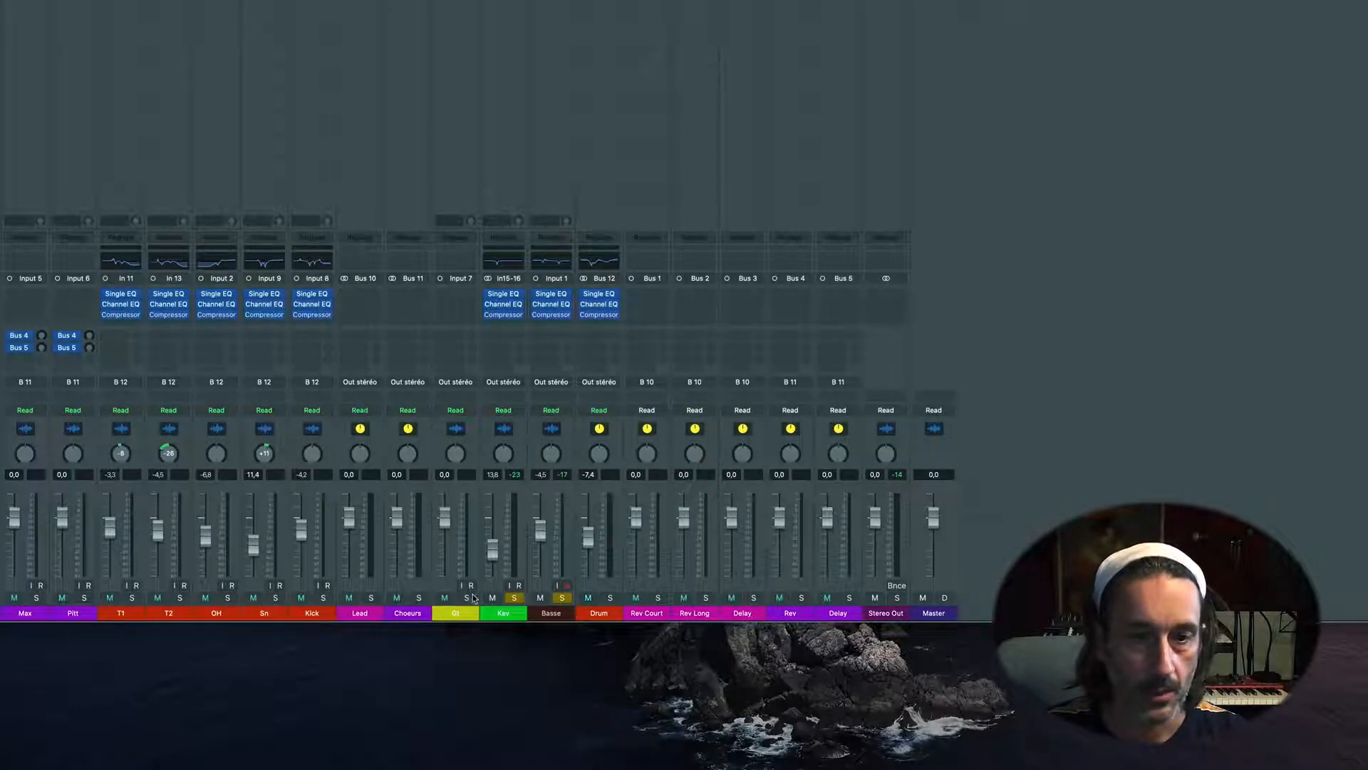
# Step: Select the Gt channel and add a Channel EQ to it
pyautogui.click(463, 615)
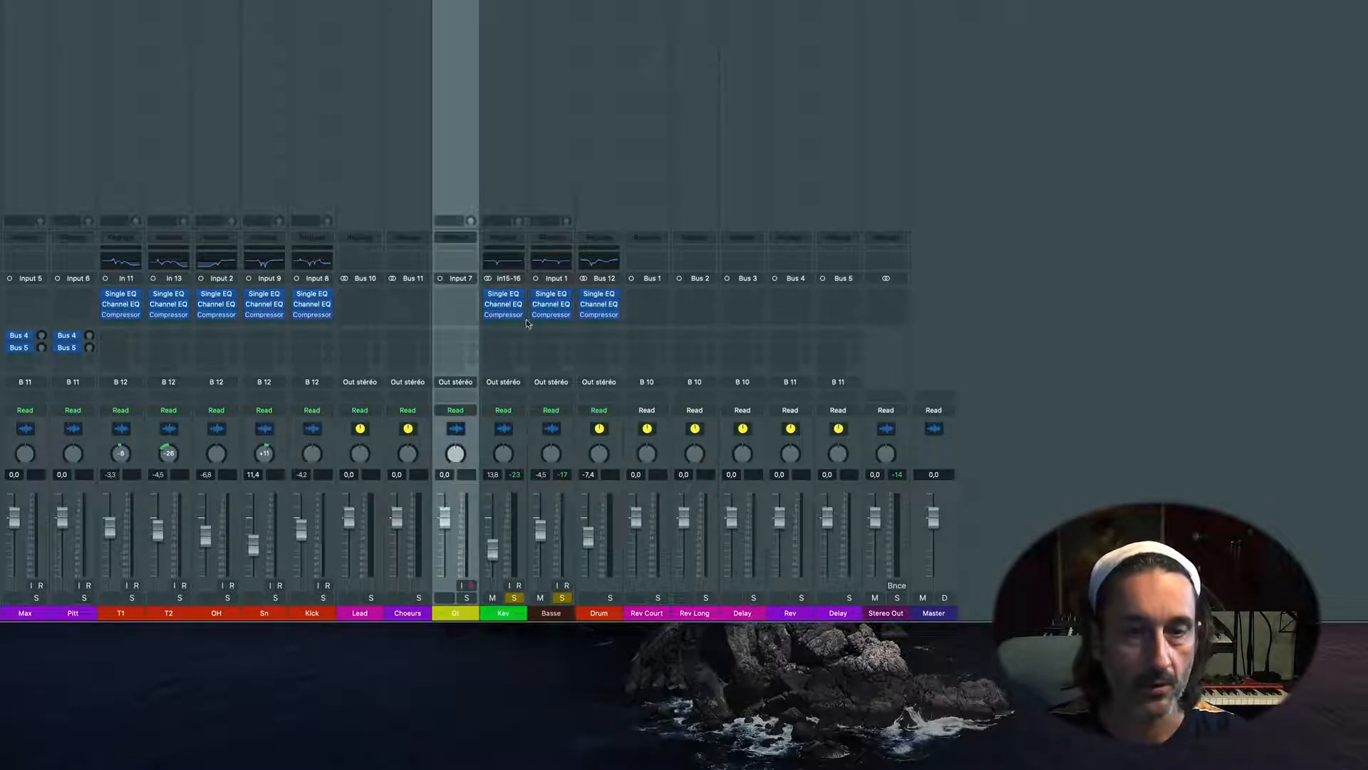
pyautogui.click(462, 296)
pyautogui.moveTo(472, 329)
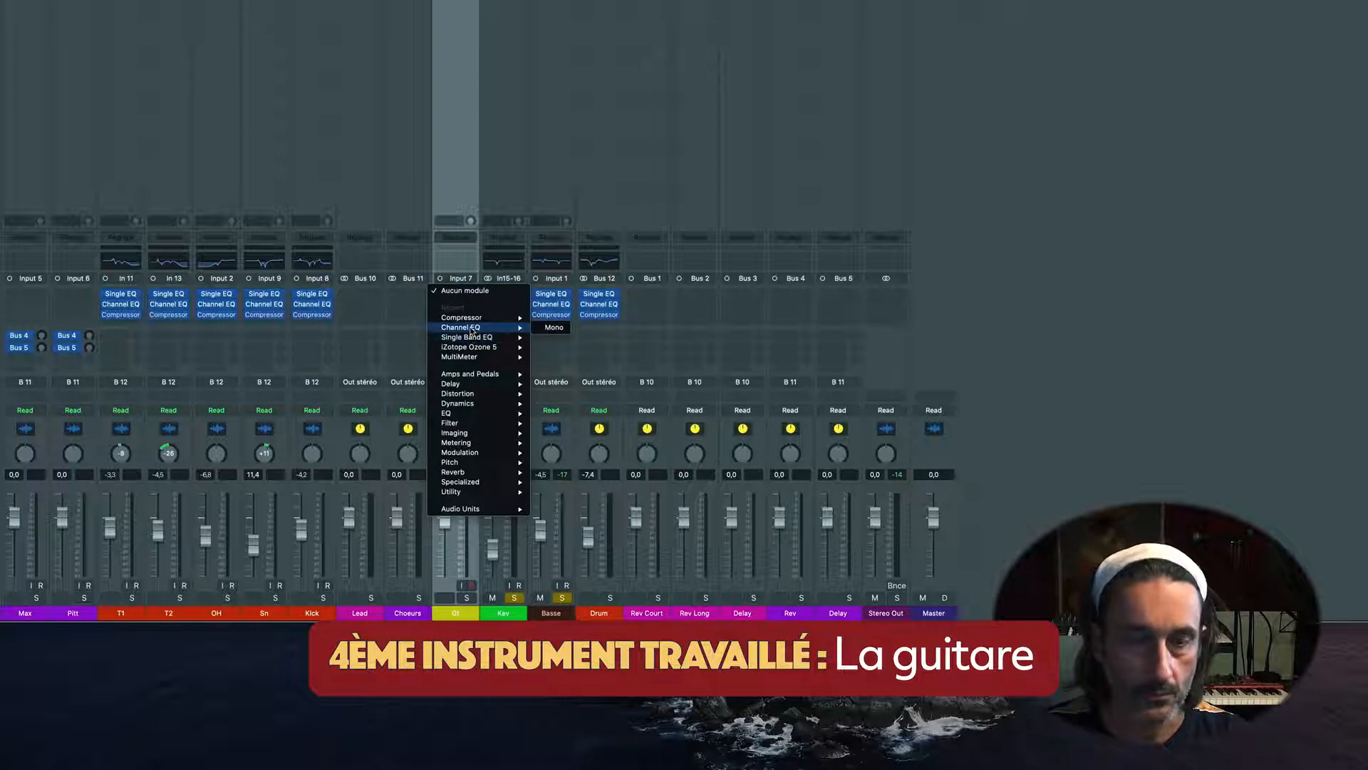
pyautogui.click(554, 337)
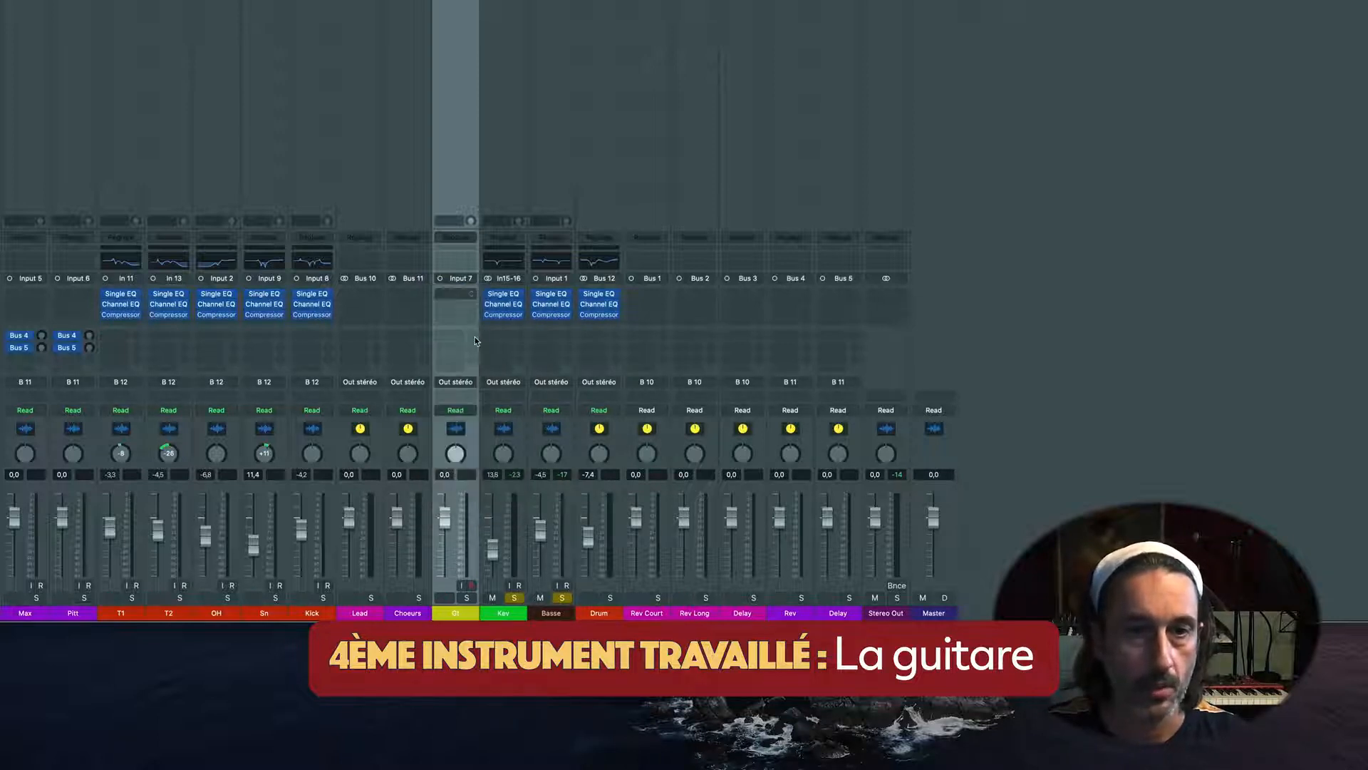
pyautogui.click(456, 263)
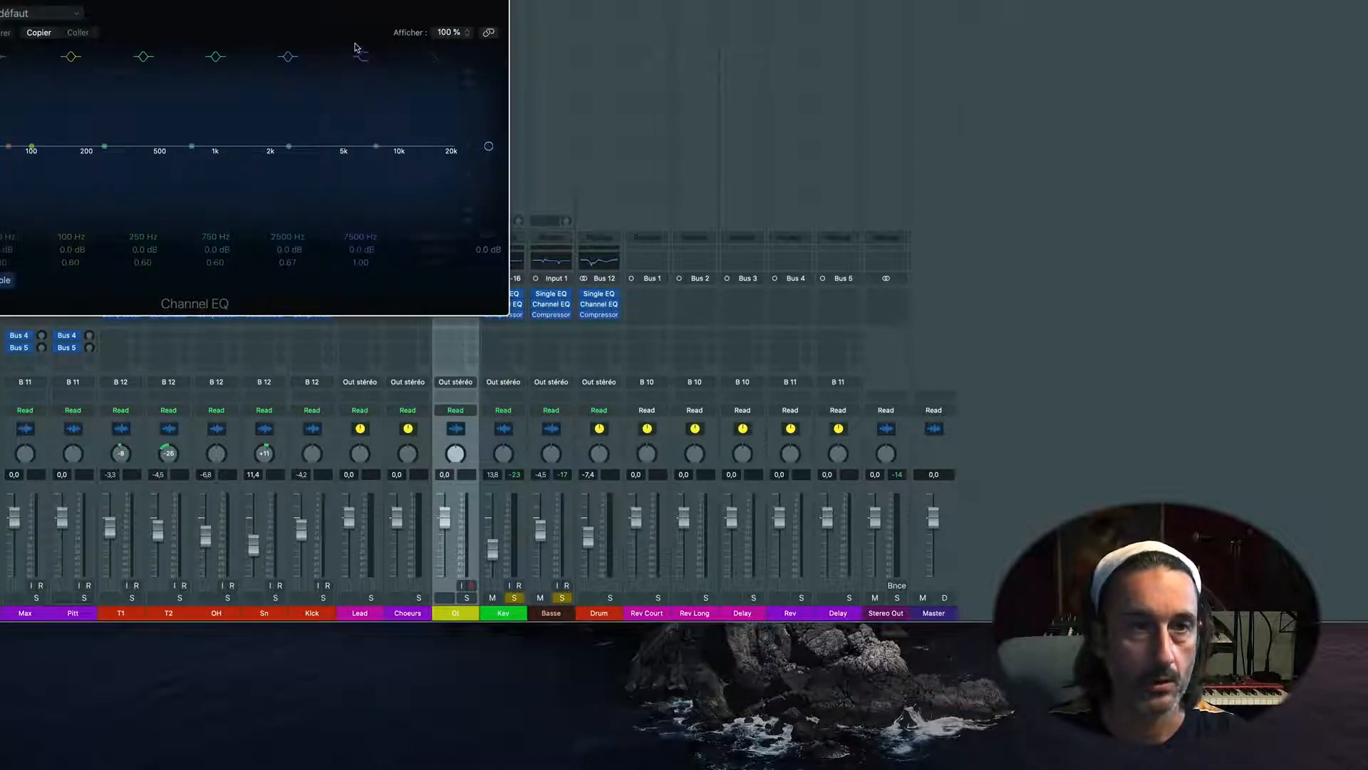
# Step: Add a Compressor to the Gt channel and spread out its Channel EQ, Compressor and Single Band EQ windows
pyautogui.moveTo(355, 47); pyautogui.dragTo(1210, 59)
pyautogui.click(460, 318)
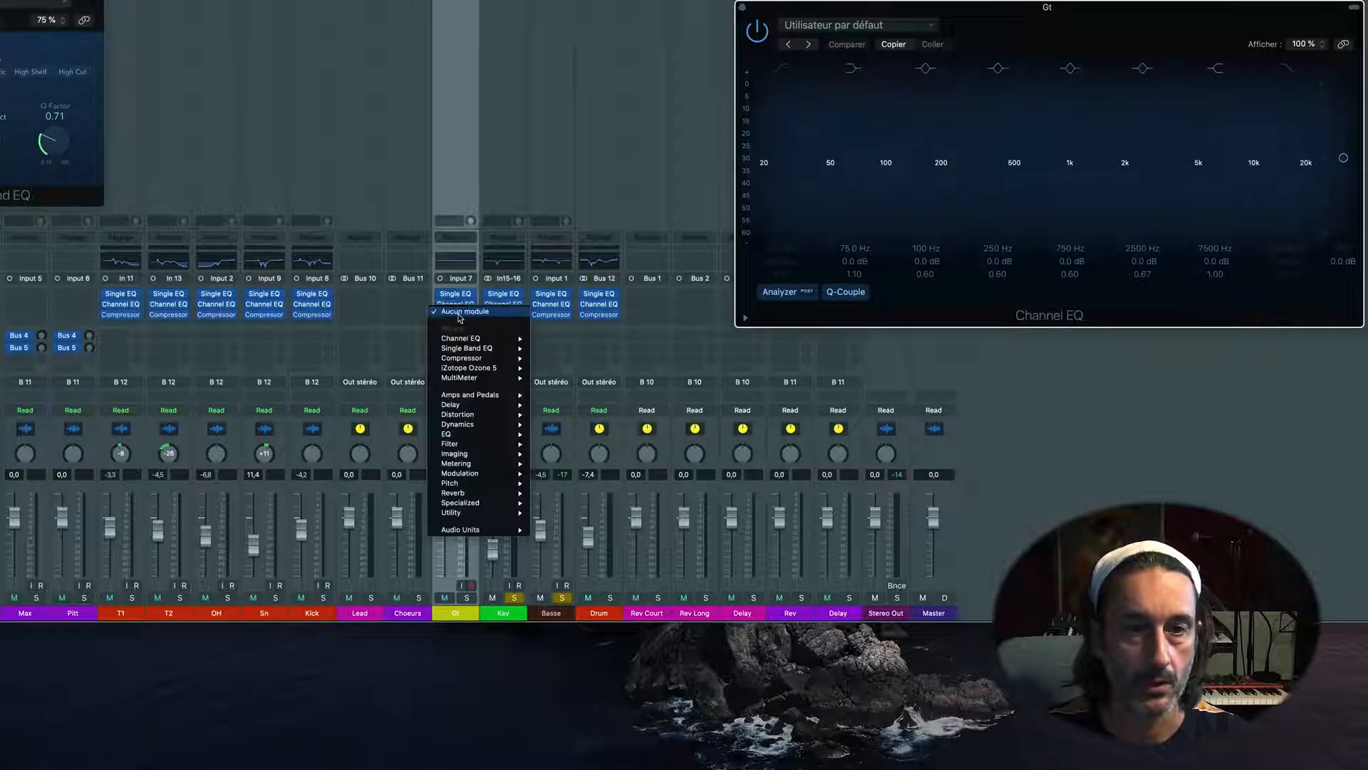
pyautogui.click(551, 358)
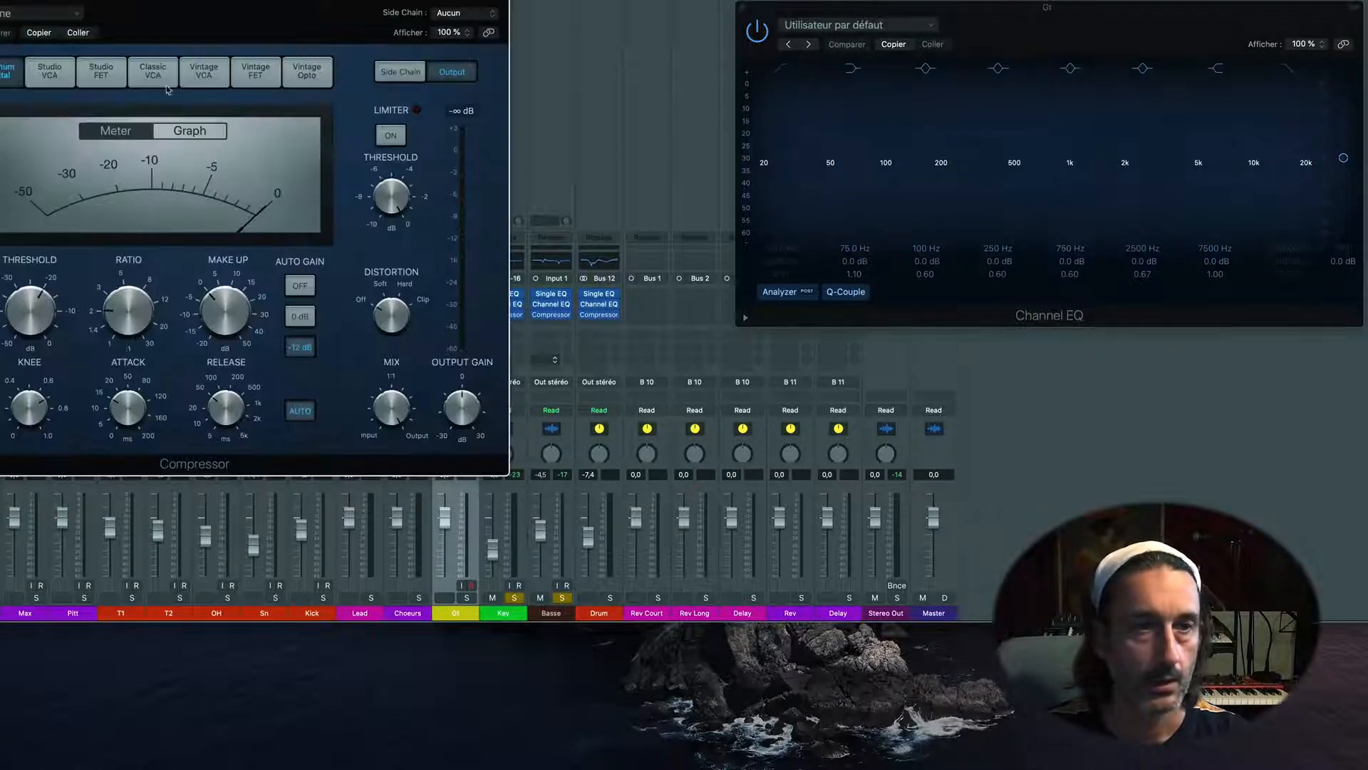
pyautogui.moveTo(100, 10); pyautogui.dragTo(634, 251)
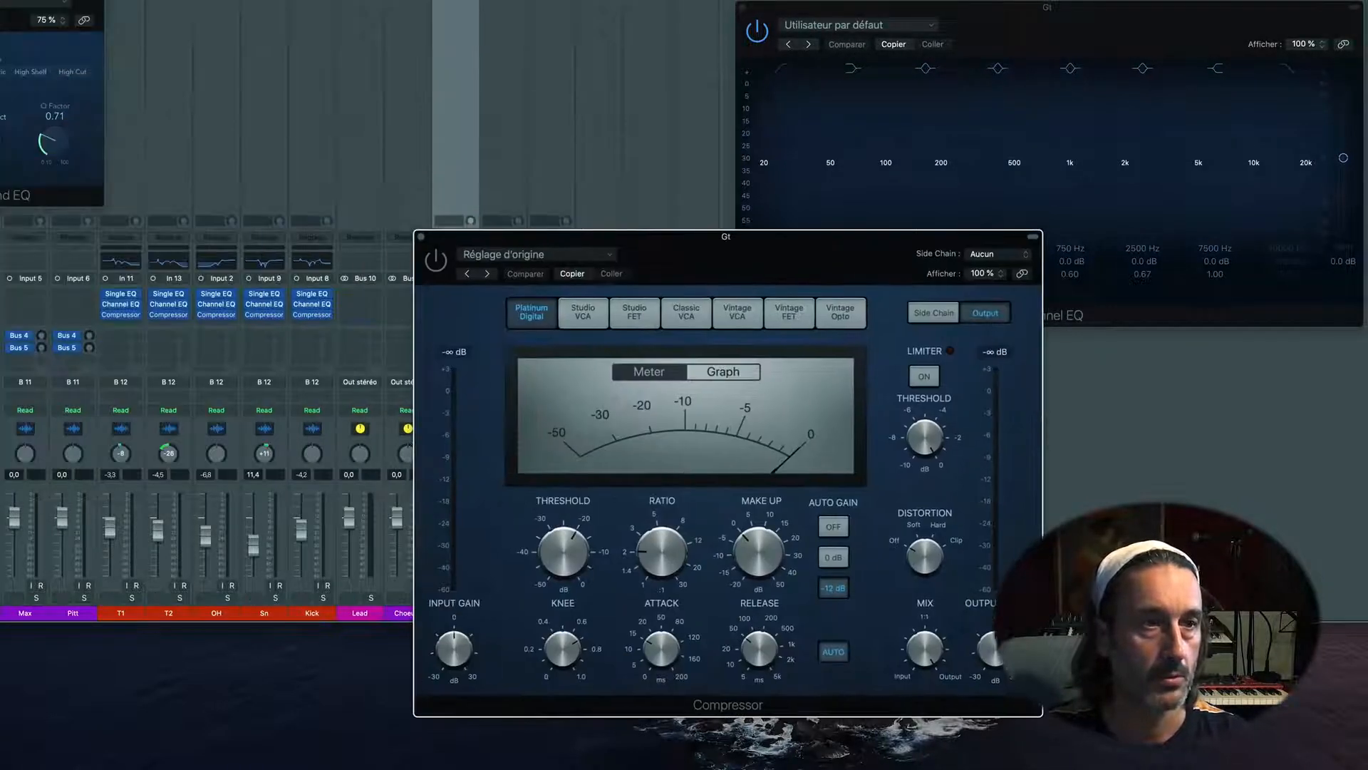
pyautogui.moveTo(1, 2); pyautogui.dragTo(292, 70)
pyautogui.hotkey('ctrl', 'Left')
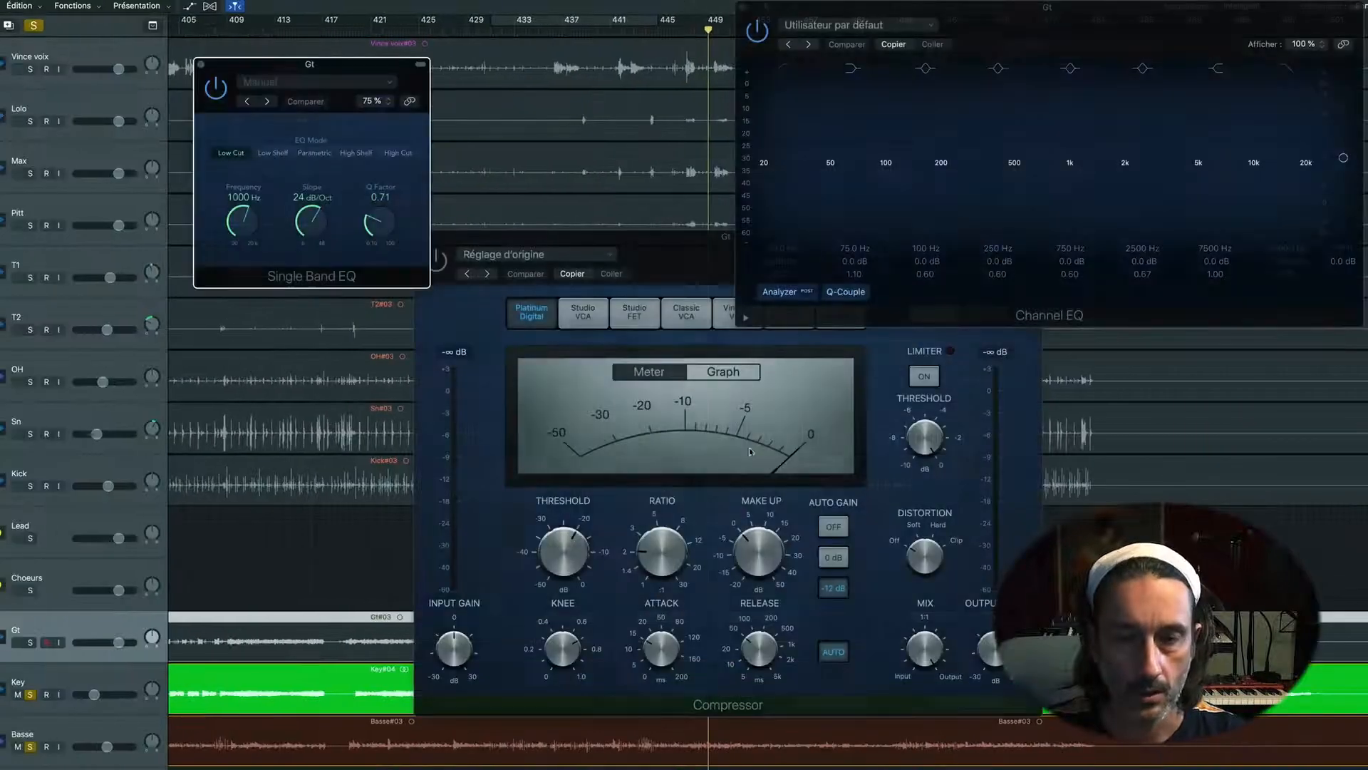
# Step: Hide the plug-in windows, unsolo Key and Basse, and solo the Gt channel
pyautogui.click(329, 520)
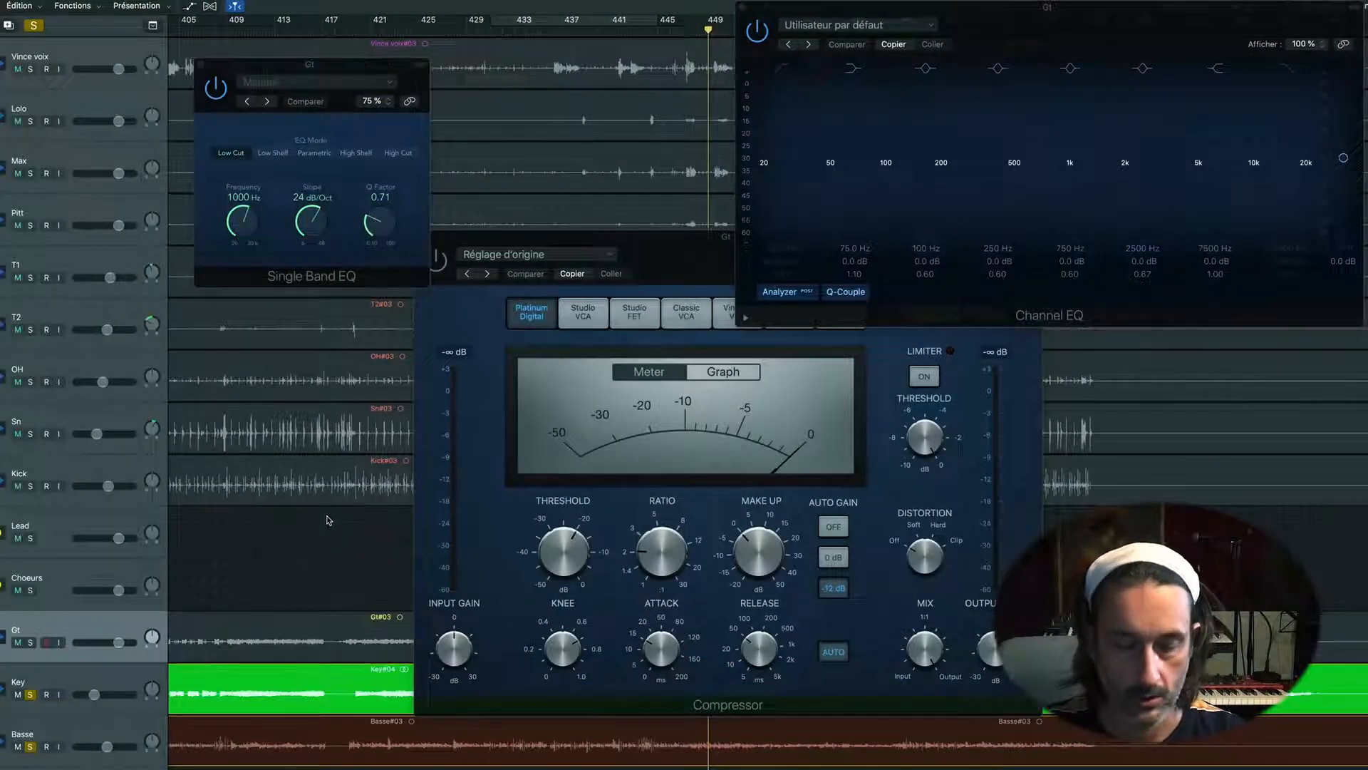
pyautogui.press('v')
pyautogui.scroll(5, 371, 515)
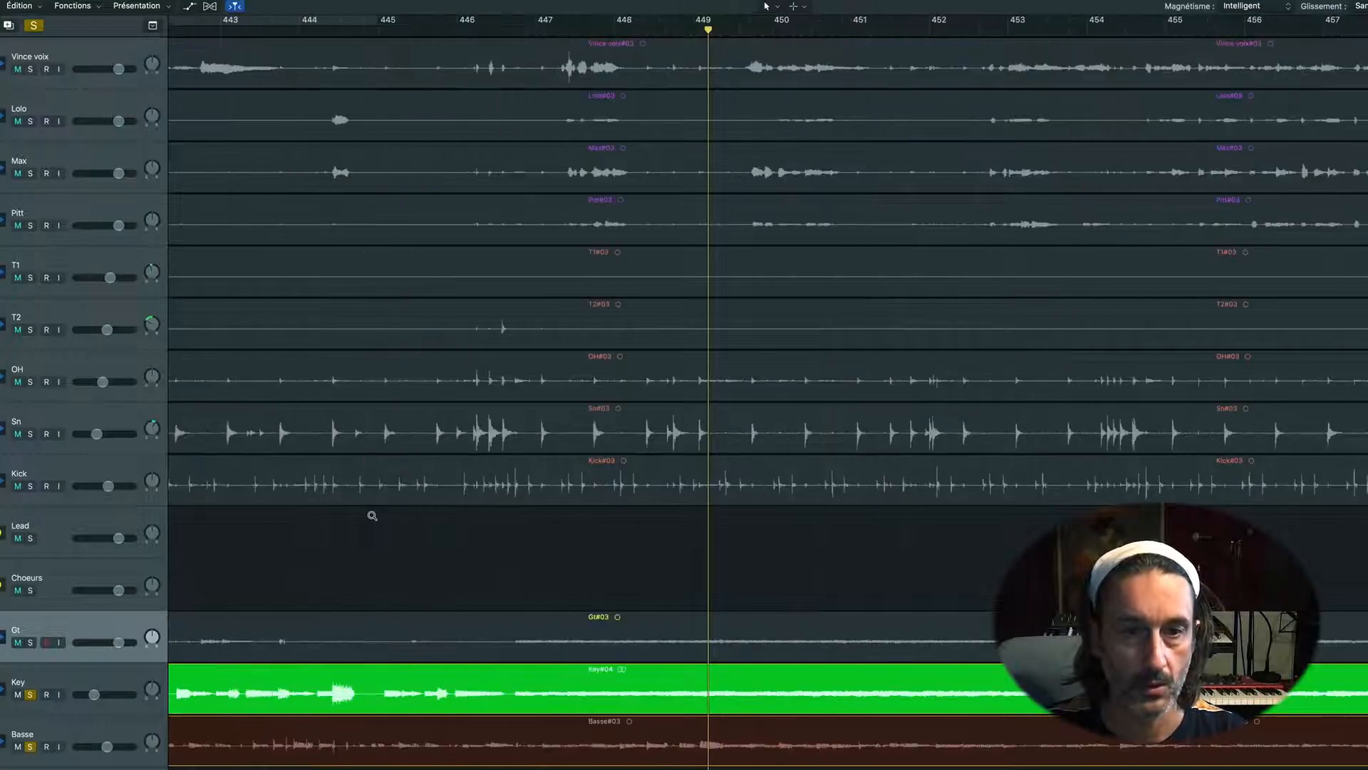
pyautogui.scroll(-10, 371, 515)
pyautogui.scroll(-5, 371, 515)
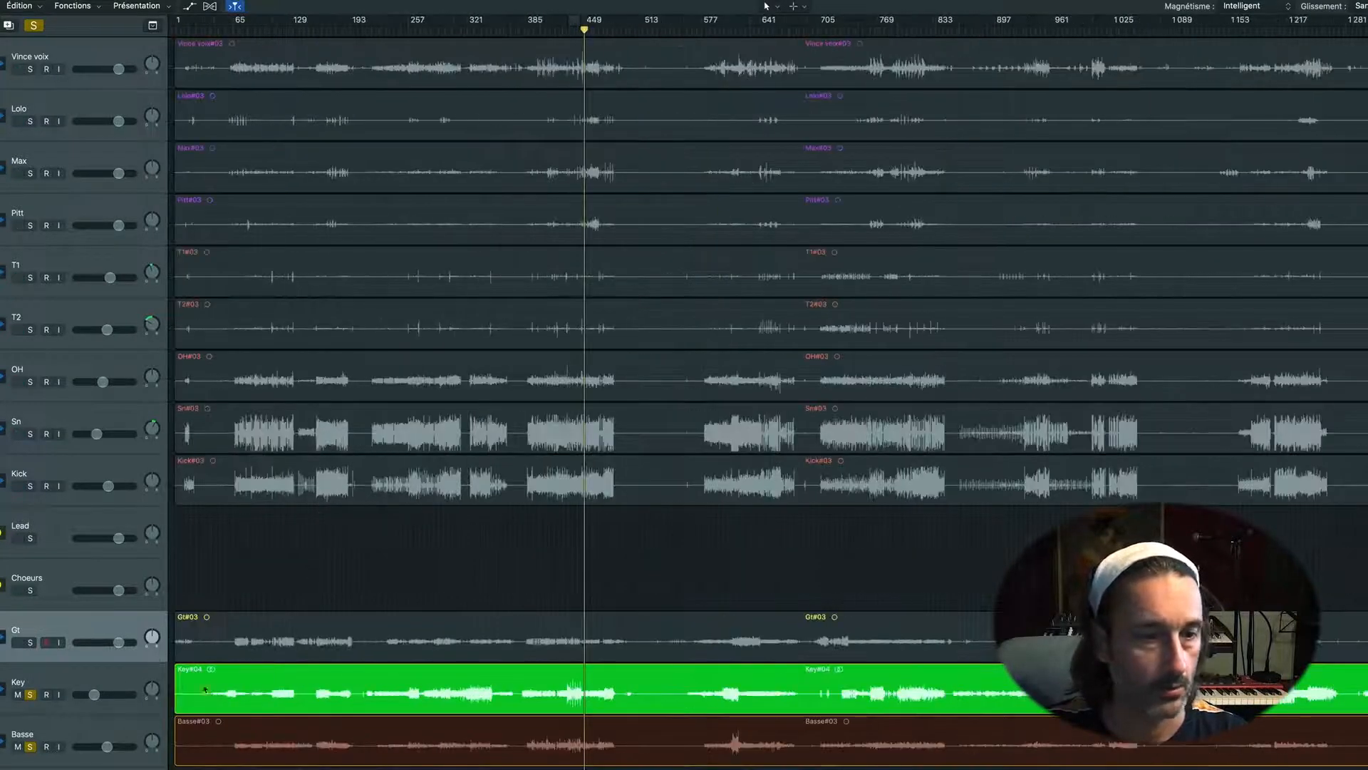
pyautogui.click(30, 695)
pyautogui.click(29, 746)
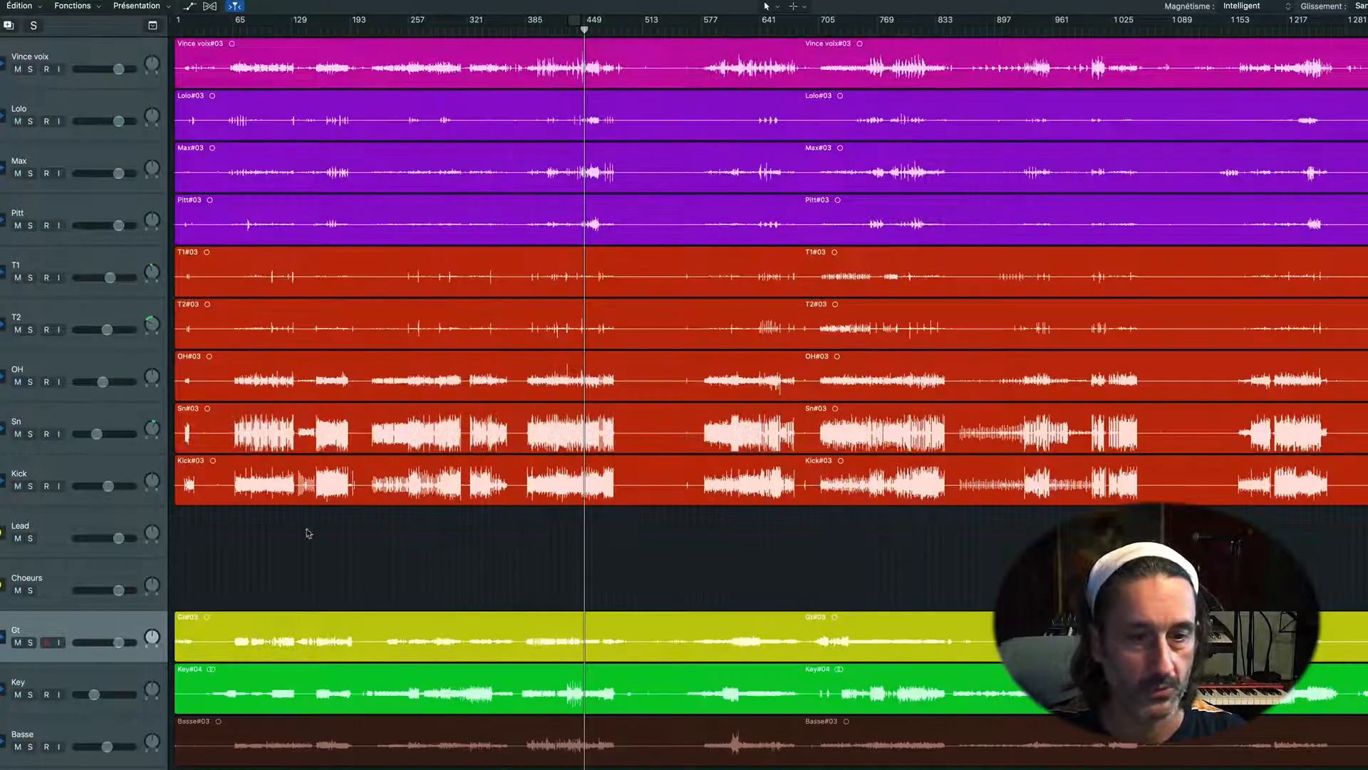
pyautogui.hotkey('ctrl', 'Right')
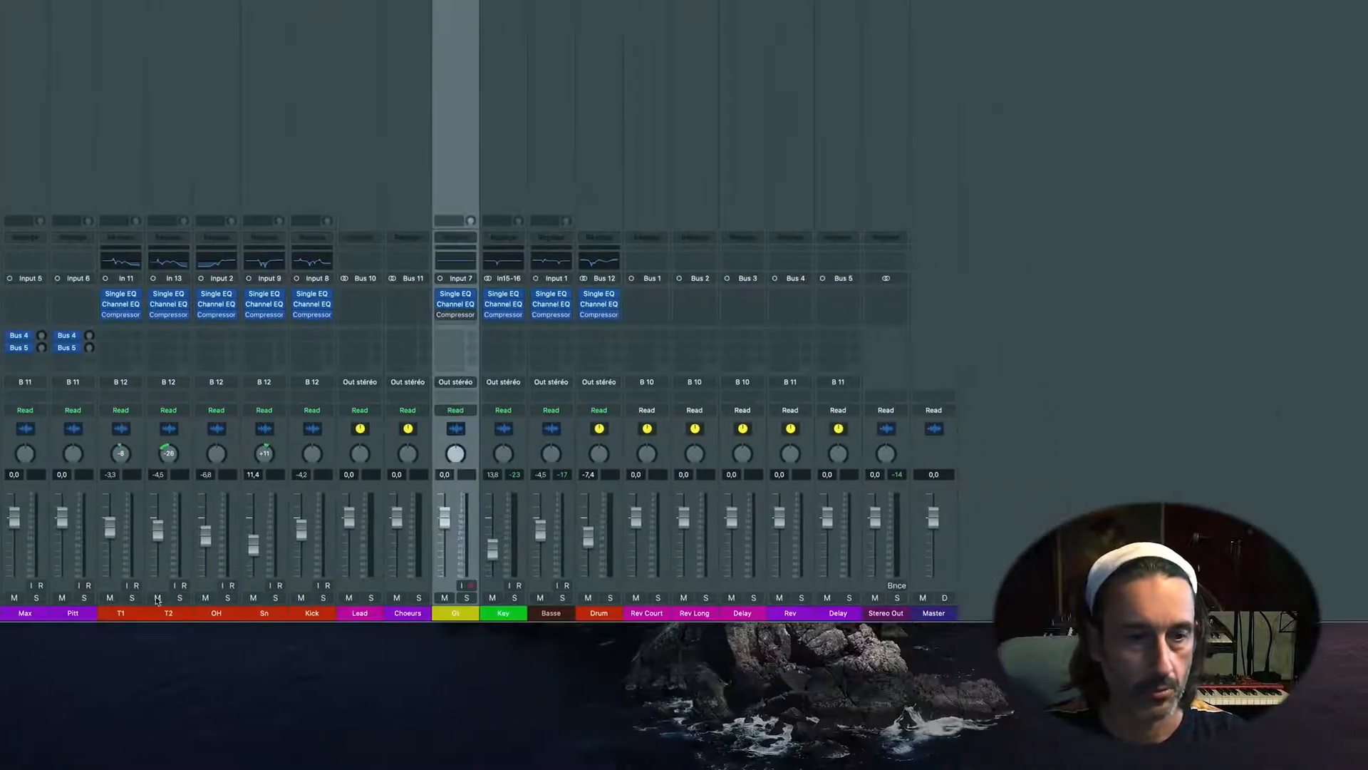
pyautogui.click(466, 598)
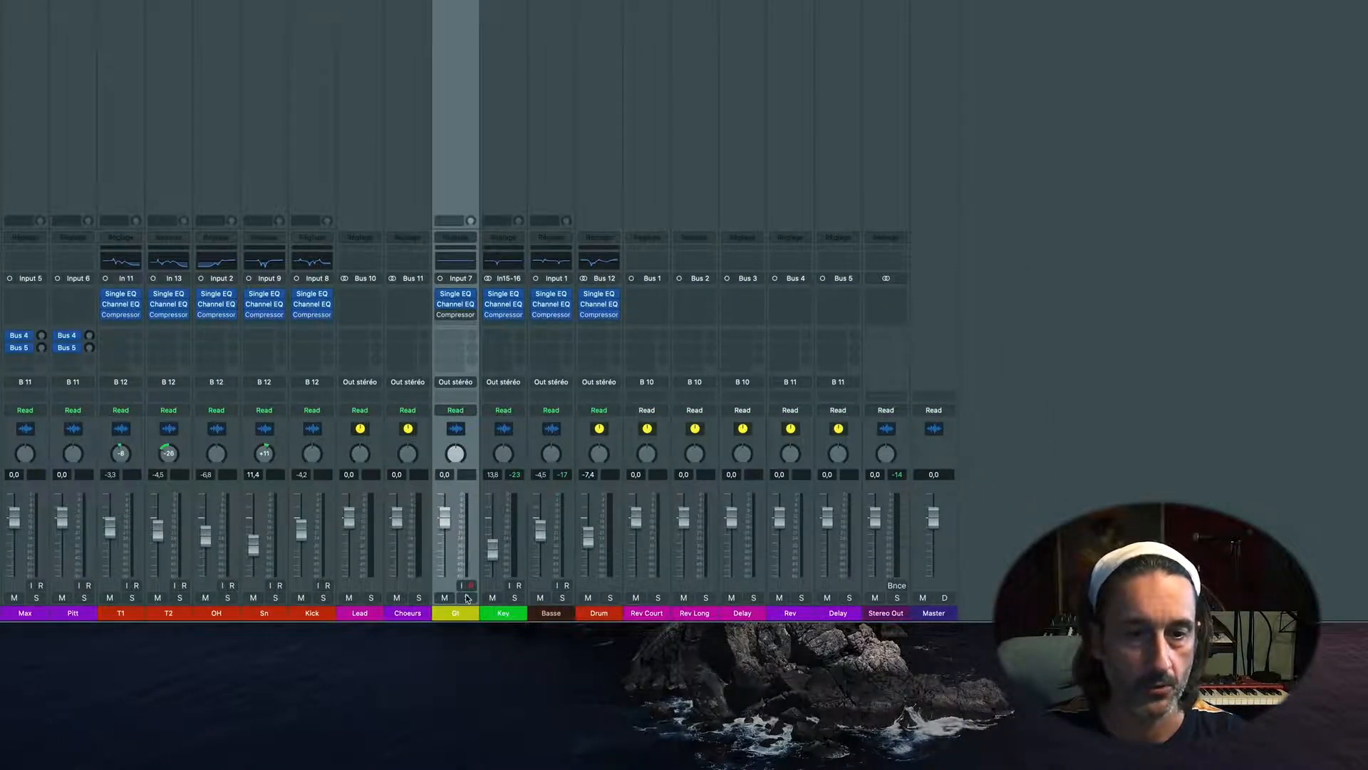
# Step: Play the soloed Gt track from about bar 705
pyautogui.hotkey('ctrl', 'Left')
pyautogui.press('super+Left')
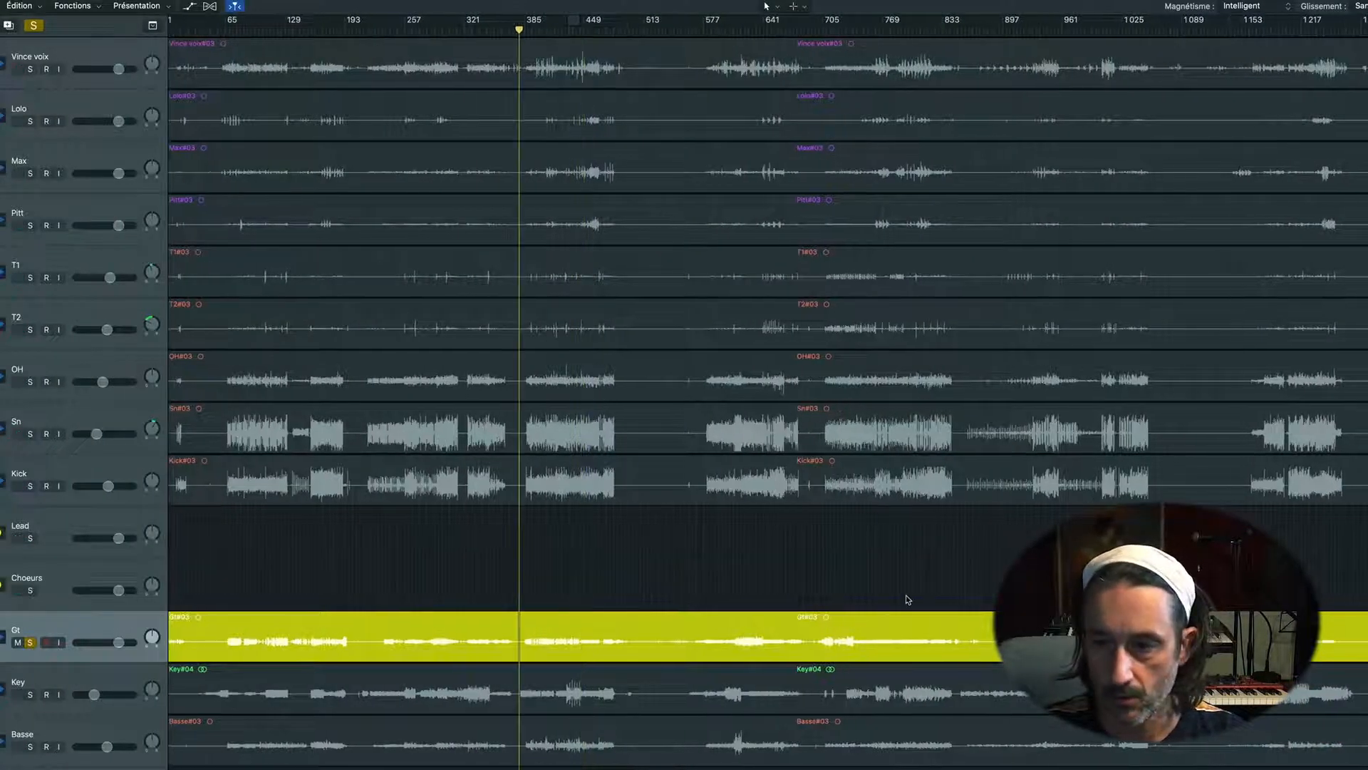
pyautogui.press('super+Right')
pyautogui.press('super+Right')
pyautogui.press('super+Right')
pyautogui.press('super+Right')
pyautogui.press('super+Right')
pyautogui.press('super+Right')
pyautogui.press('super+Left')
pyautogui.press('super+Left')
pyautogui.press('super+Left')
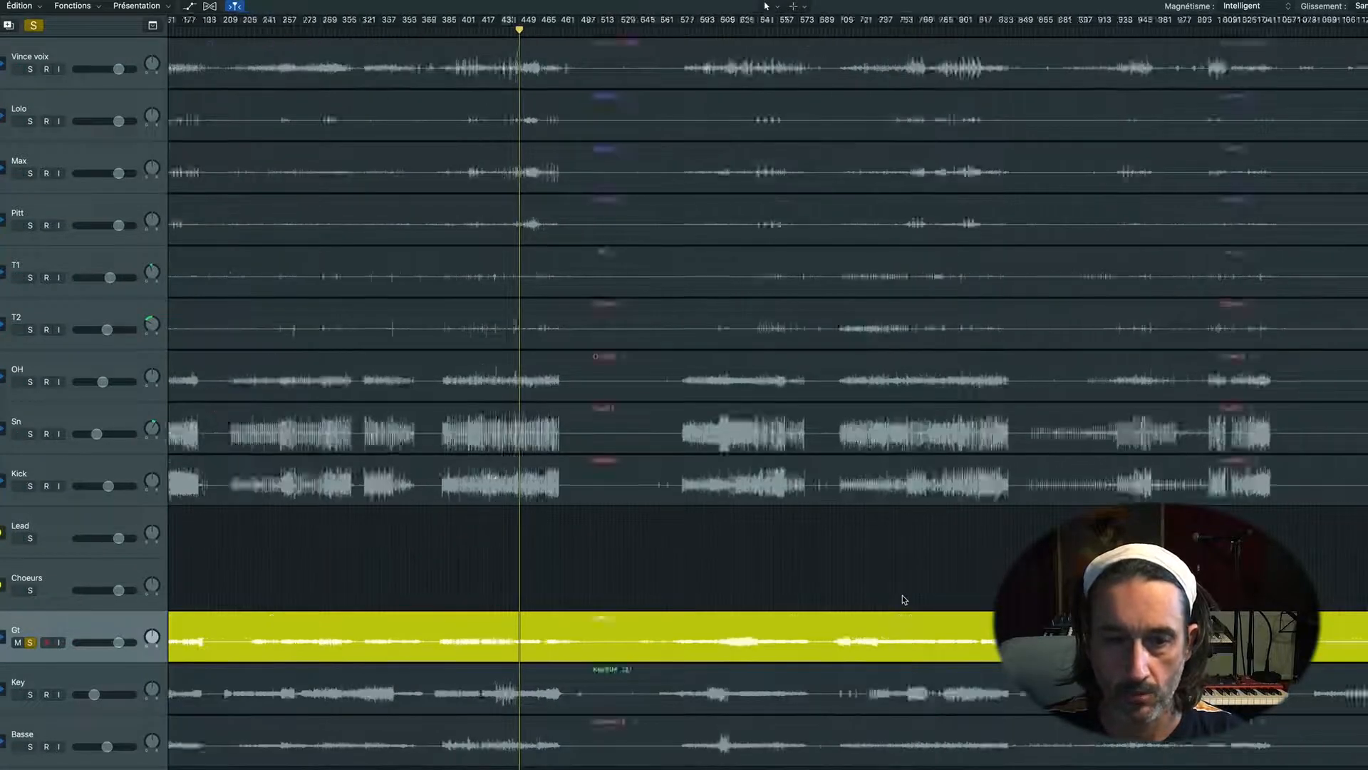
pyautogui.click(716, 21)
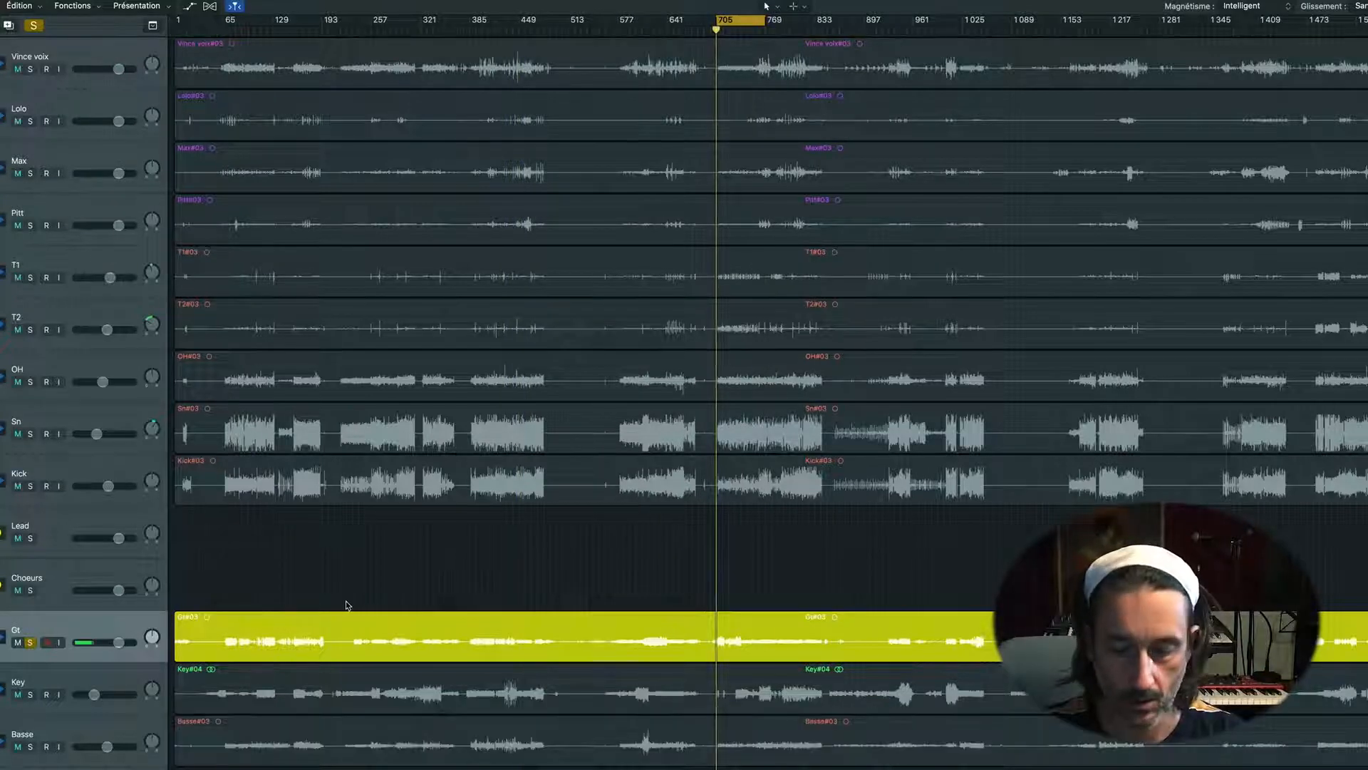
# Step: Show the plug-in windows and set the Gt Single Band EQ low cut to 162 Hz
pyautogui.press('v')
pyautogui.click(235, 232)
pyautogui.moveTo(236, 231); pyautogui.dragTo(207, 421)
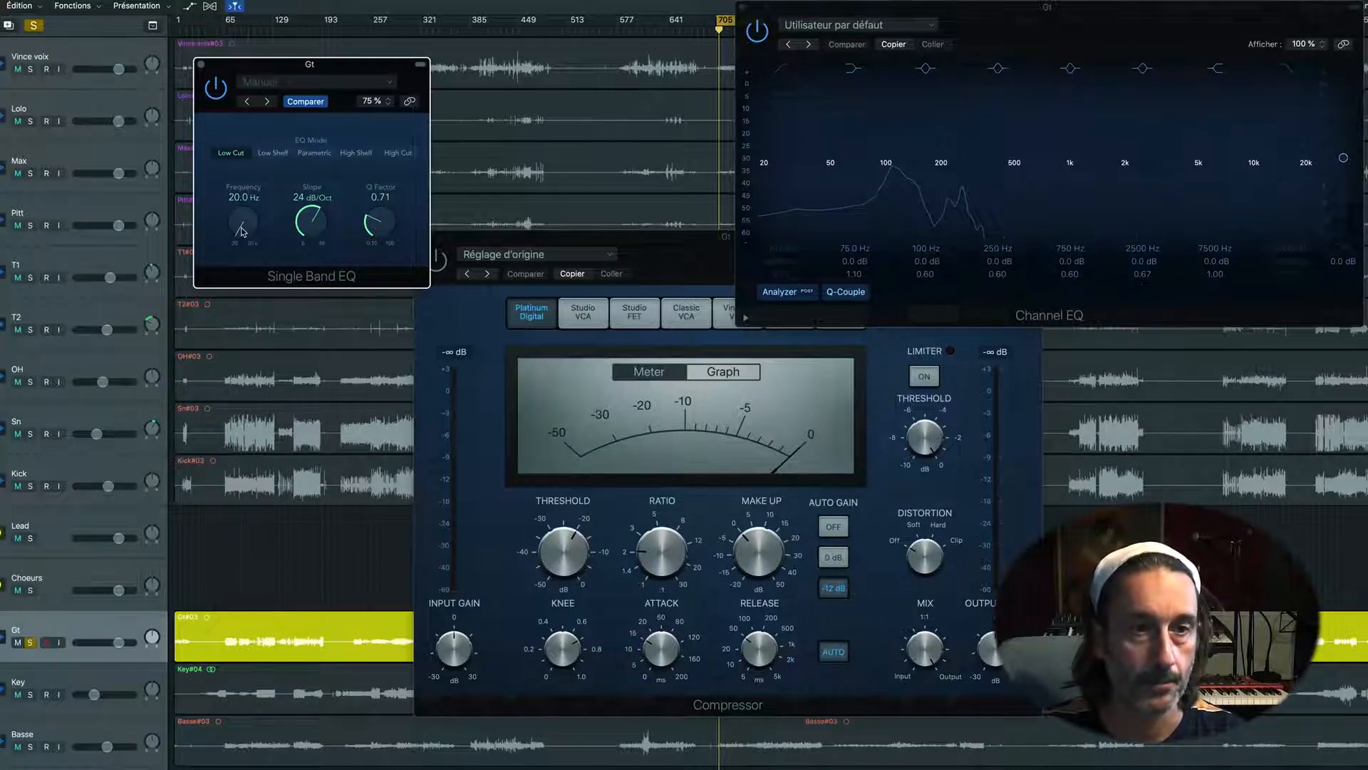
pyautogui.moveTo(242, 230); pyautogui.dragTo(221, 176)
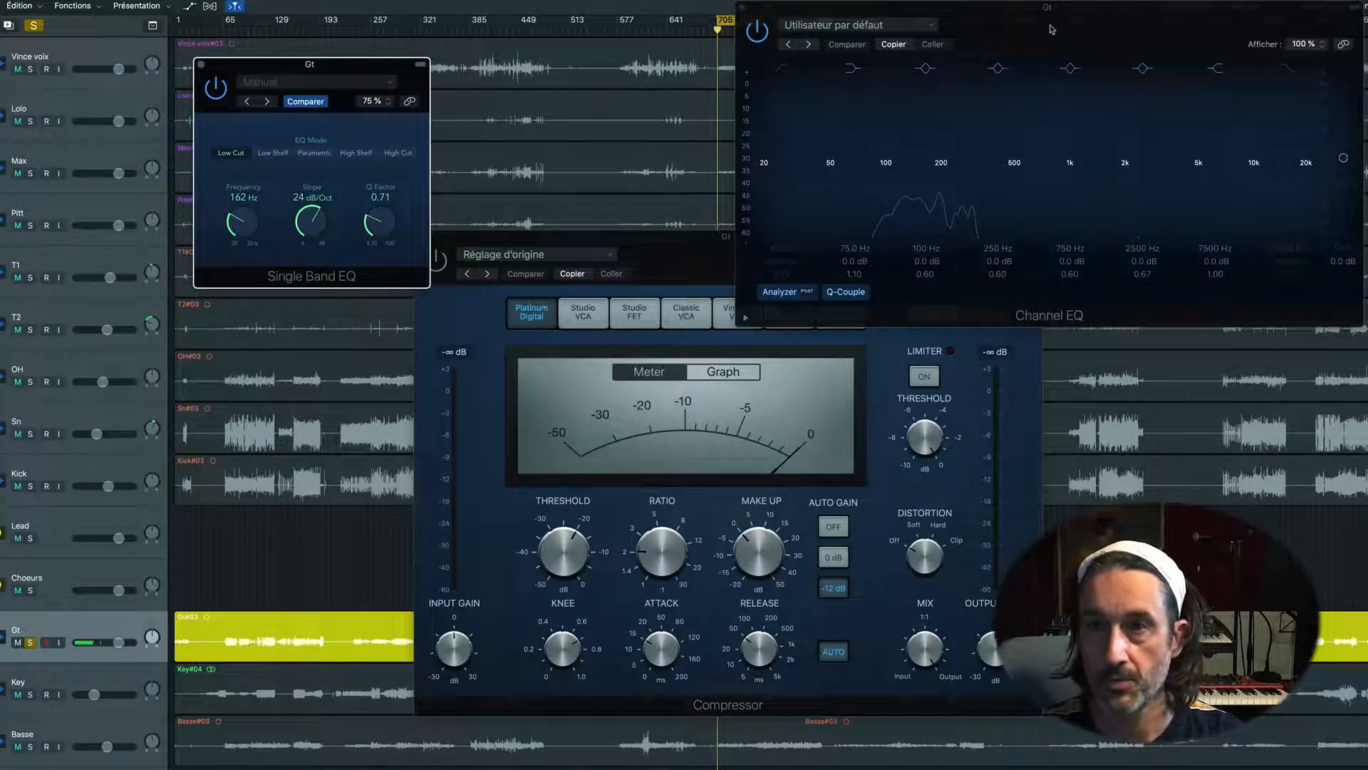
# Step: Shape the Gt Channel EQ with -4.5 dB at 215 Hz (Q 1.80), +3 dB at 2500 Hz (Q 1.50) and +2 dB at 7400 Hz
pyautogui.moveTo(1051, 29); pyautogui.dragTo(558, 328)
pyautogui.click(1109, 35)
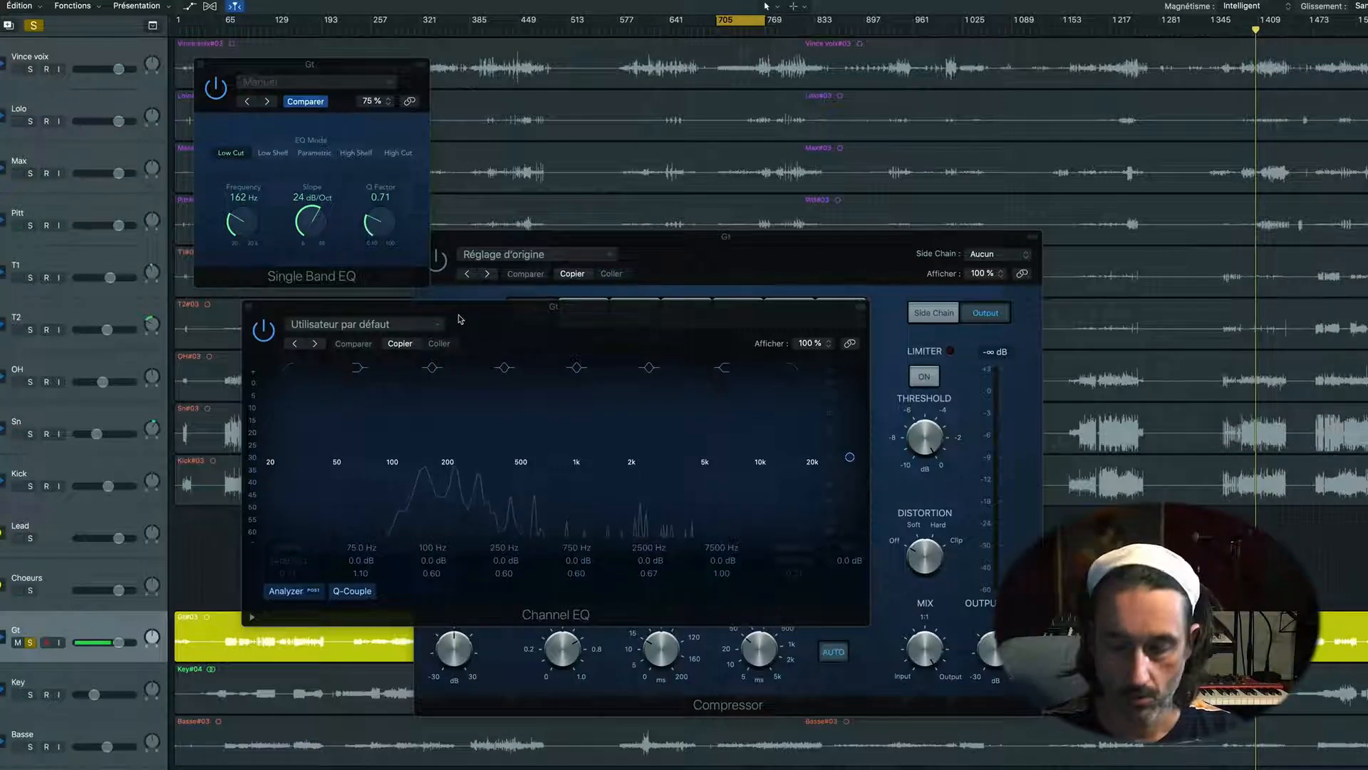
pyautogui.moveTo(510, 313); pyautogui.dragTo(925, 210)
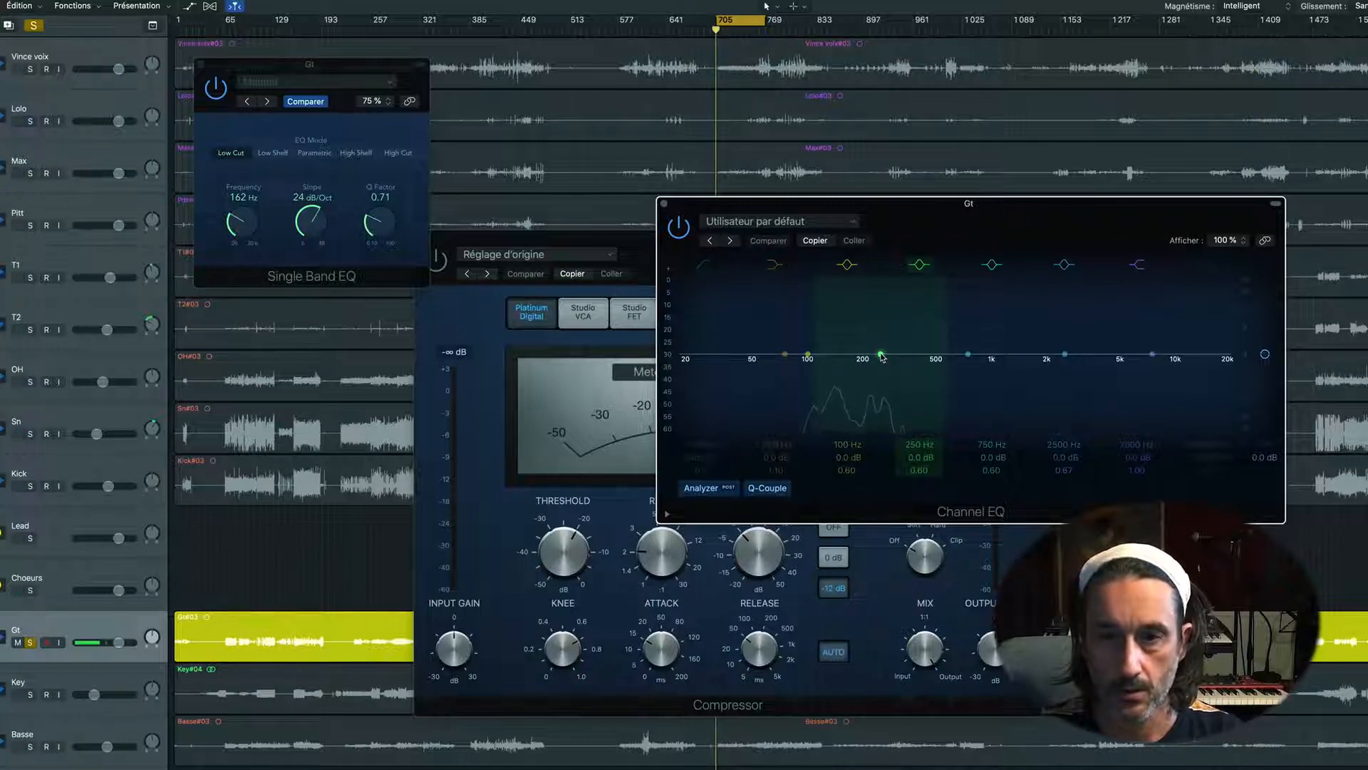
pyautogui.moveTo(810, 357); pyautogui.dragTo(876, 387)
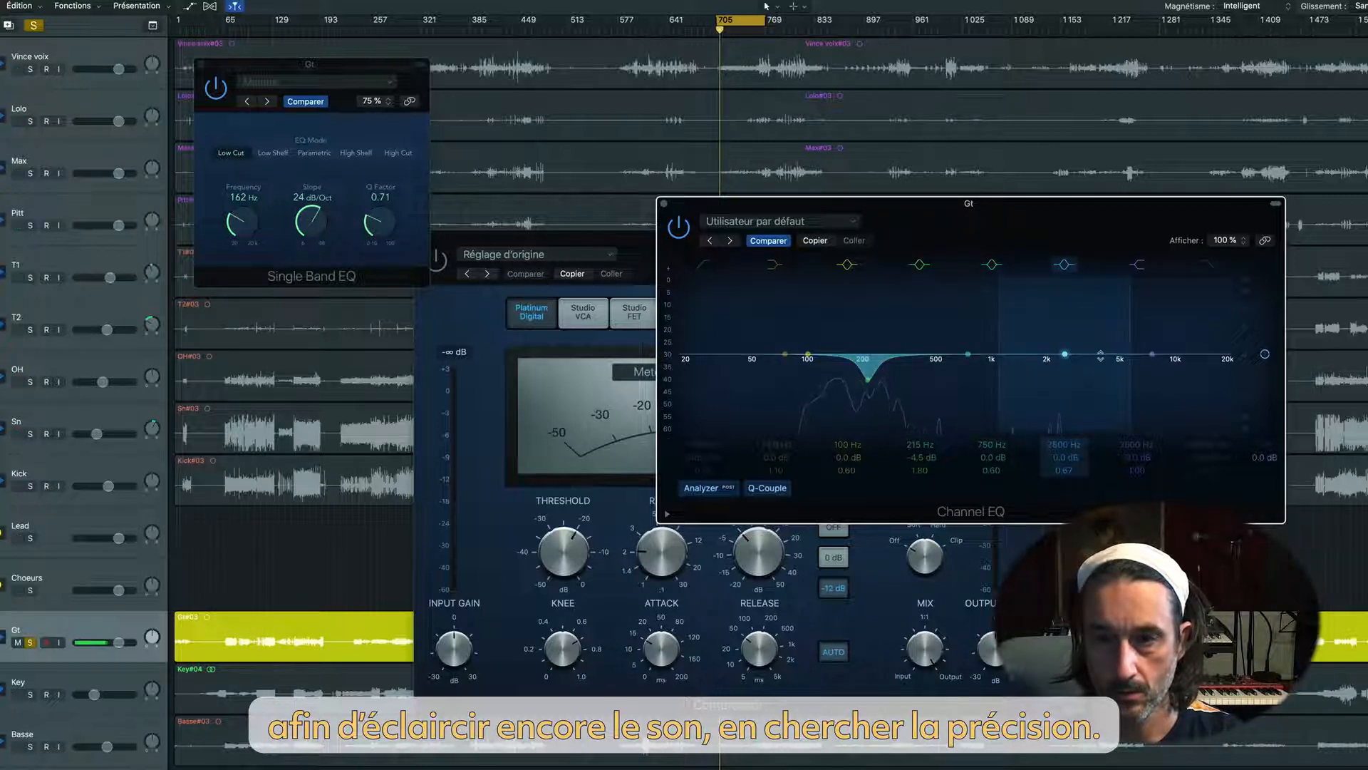
pyautogui.moveTo(1100, 354); pyautogui.dragTo(1172, 354)
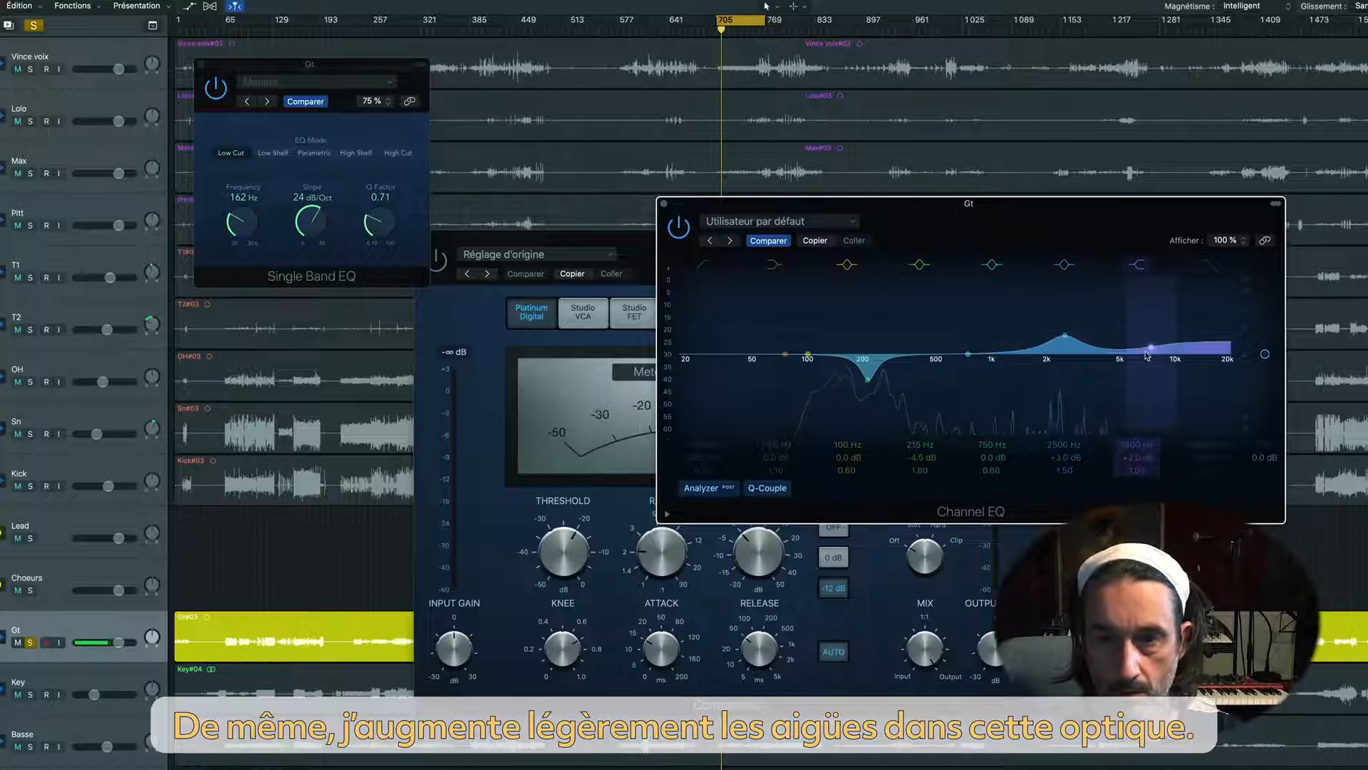
# Step: Audition the equalized guitar at several points of the concert, including around bars 1409, 150, 350 and 65
pyautogui.click(1126, 30)
pyautogui.click(1294, 33)
pyautogui.click(1269, 34)
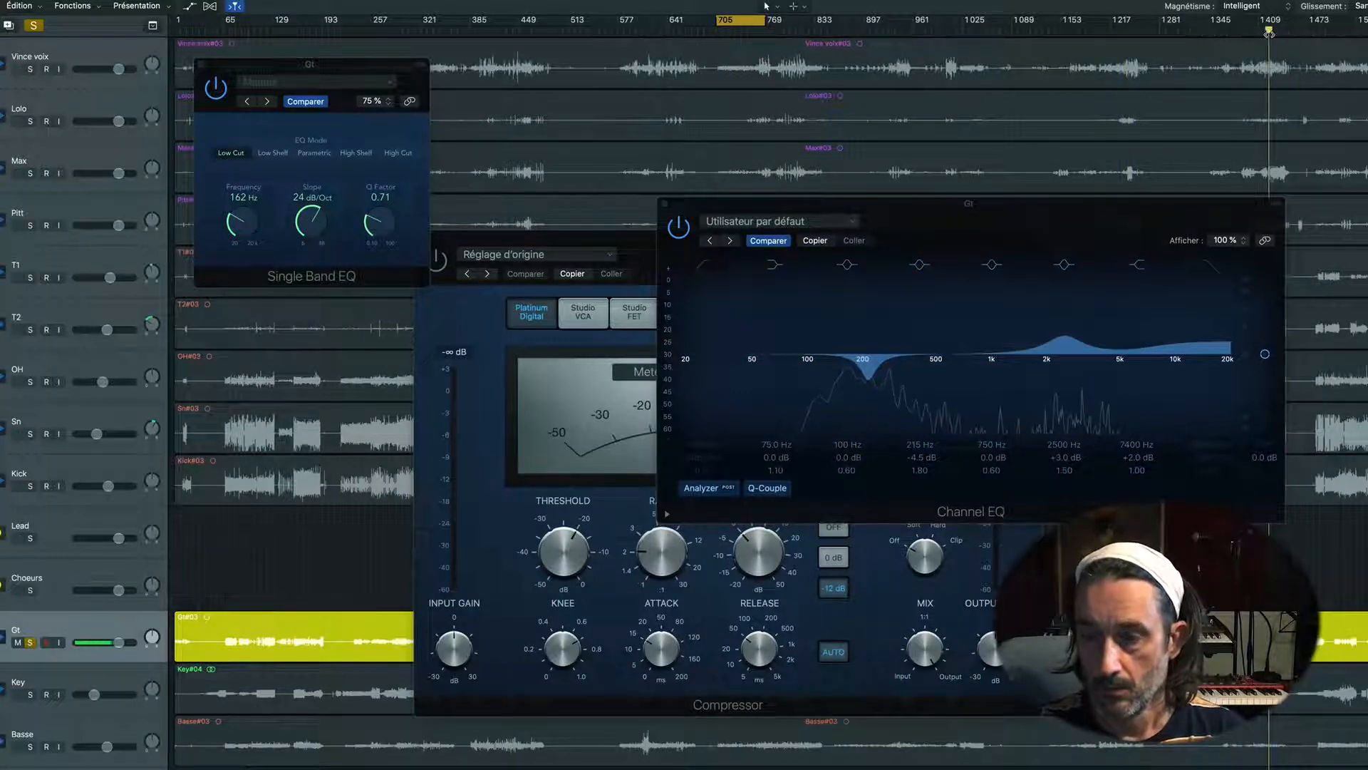
pyautogui.click(252, 30)
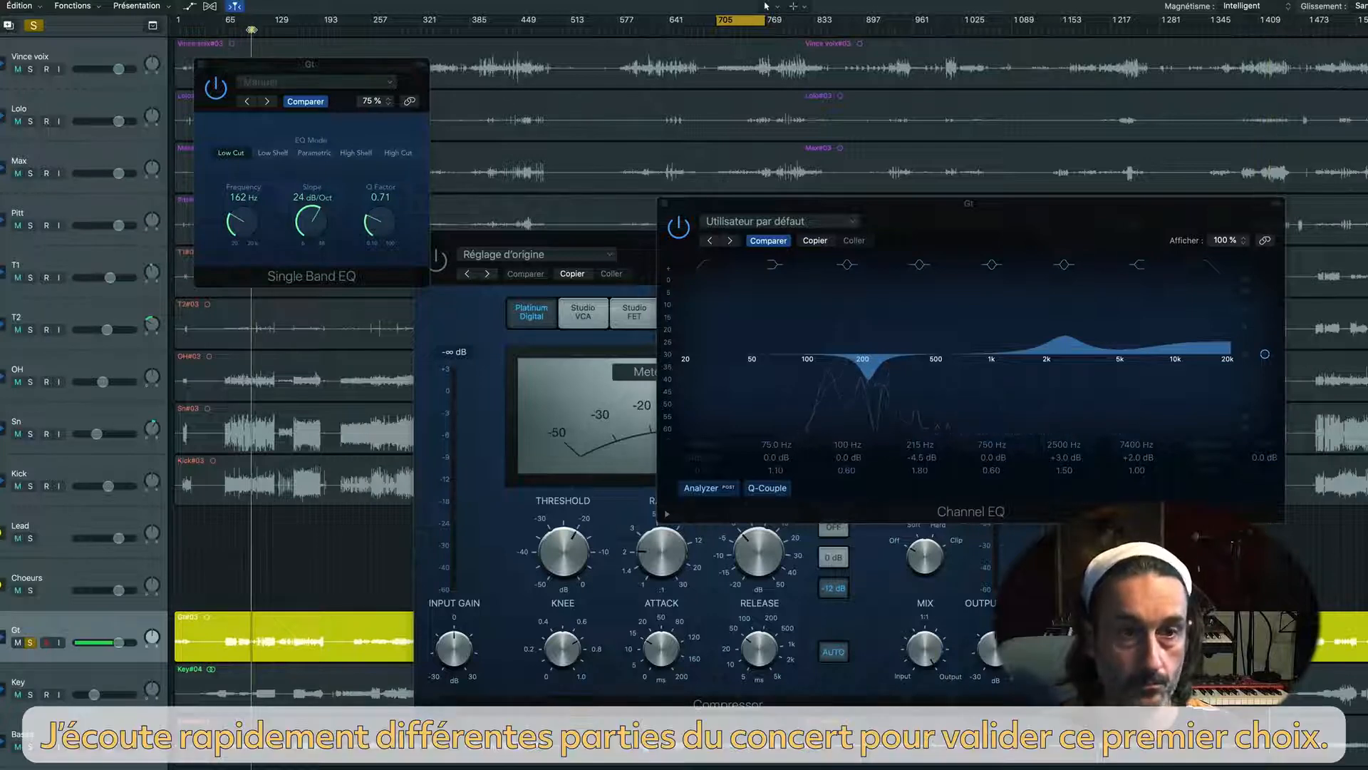
pyautogui.click(293, 31)
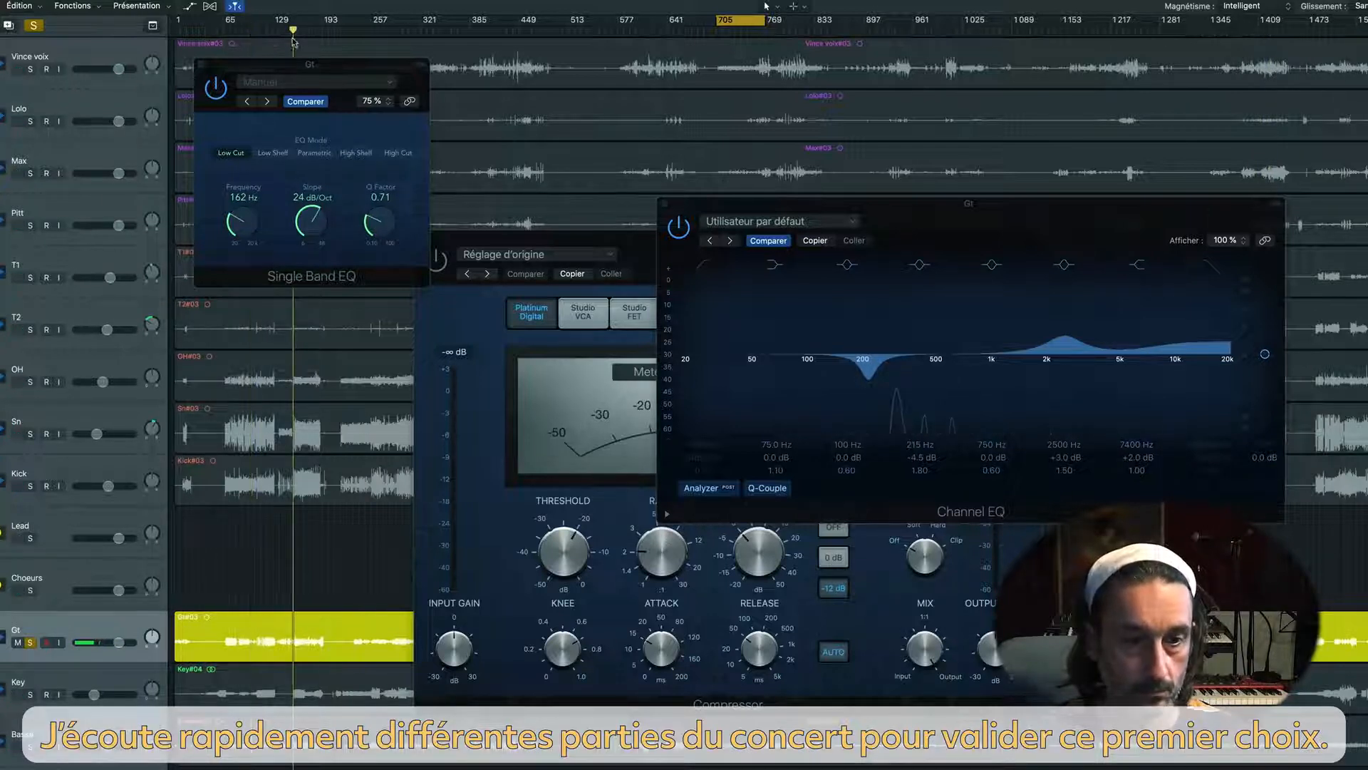
pyautogui.click(448, 31)
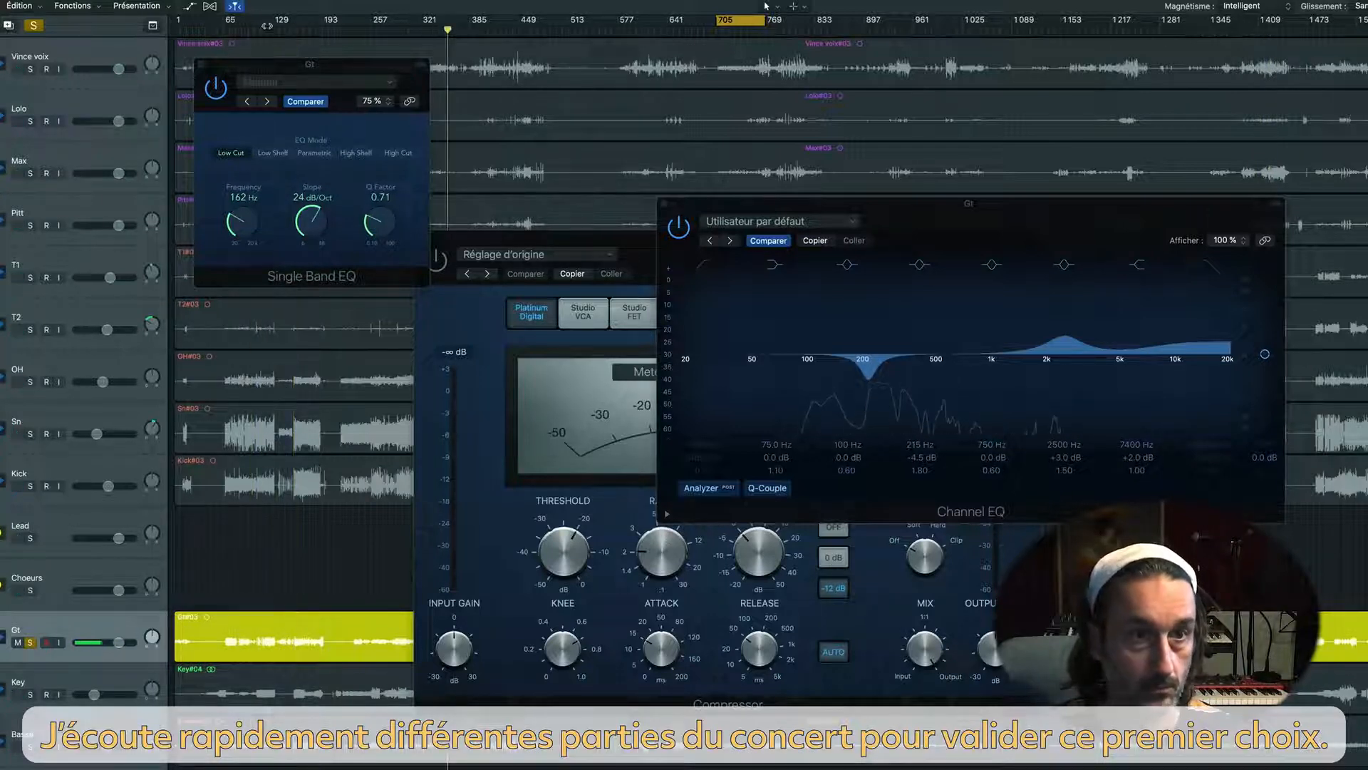
pyautogui.click(226, 29)
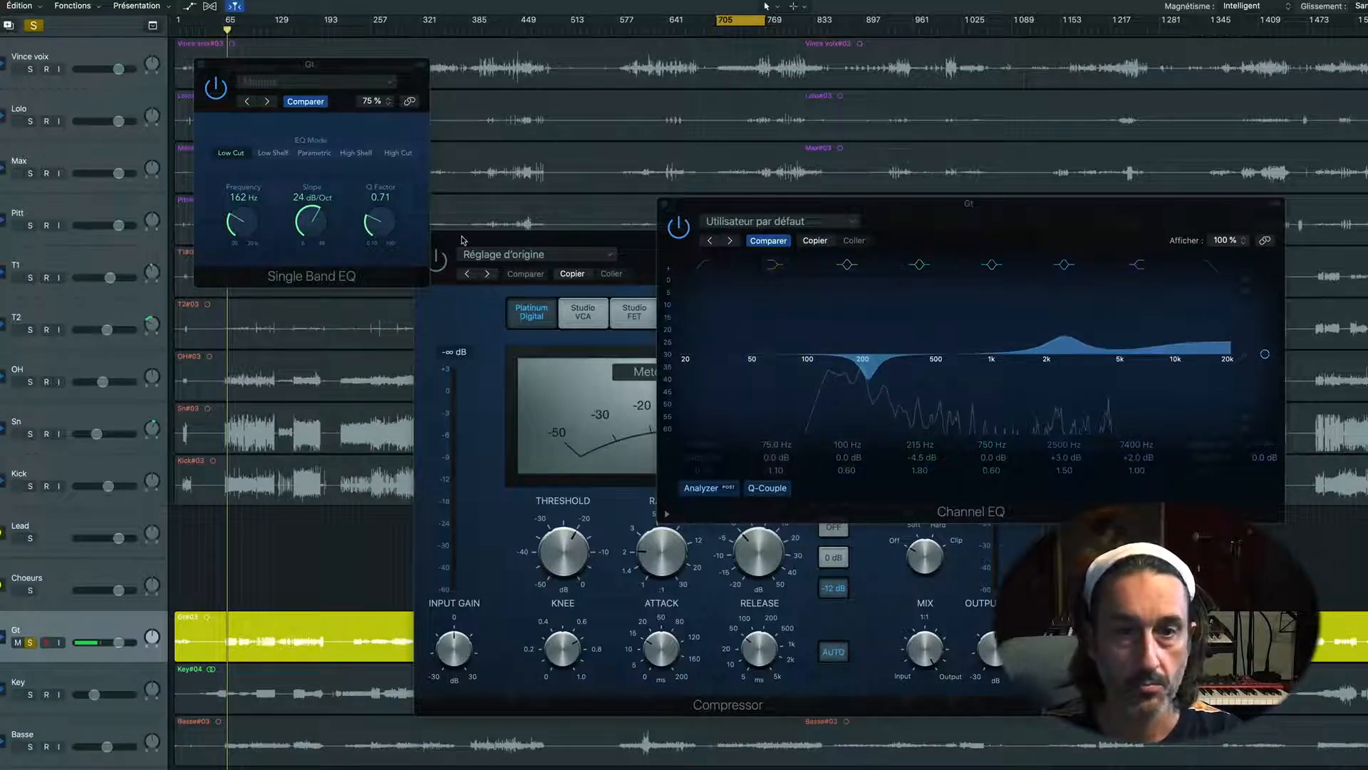
# Step: Close the Gt Channel EQ window and switch on the Gt Compressor
pyautogui.moveTo(461, 240); pyautogui.dragTo(811, 256)
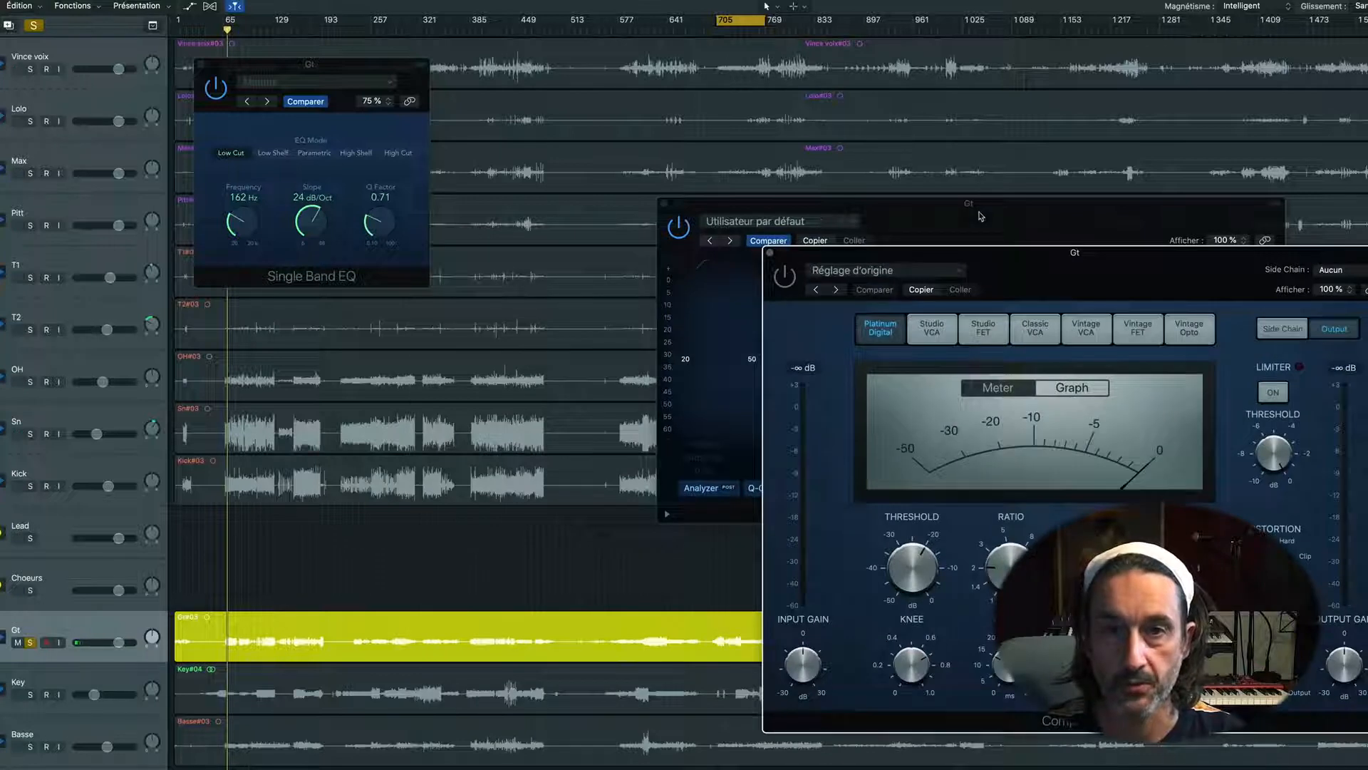
pyautogui.moveTo(980, 216); pyautogui.dragTo(824, 188)
pyautogui.click(512, 173)
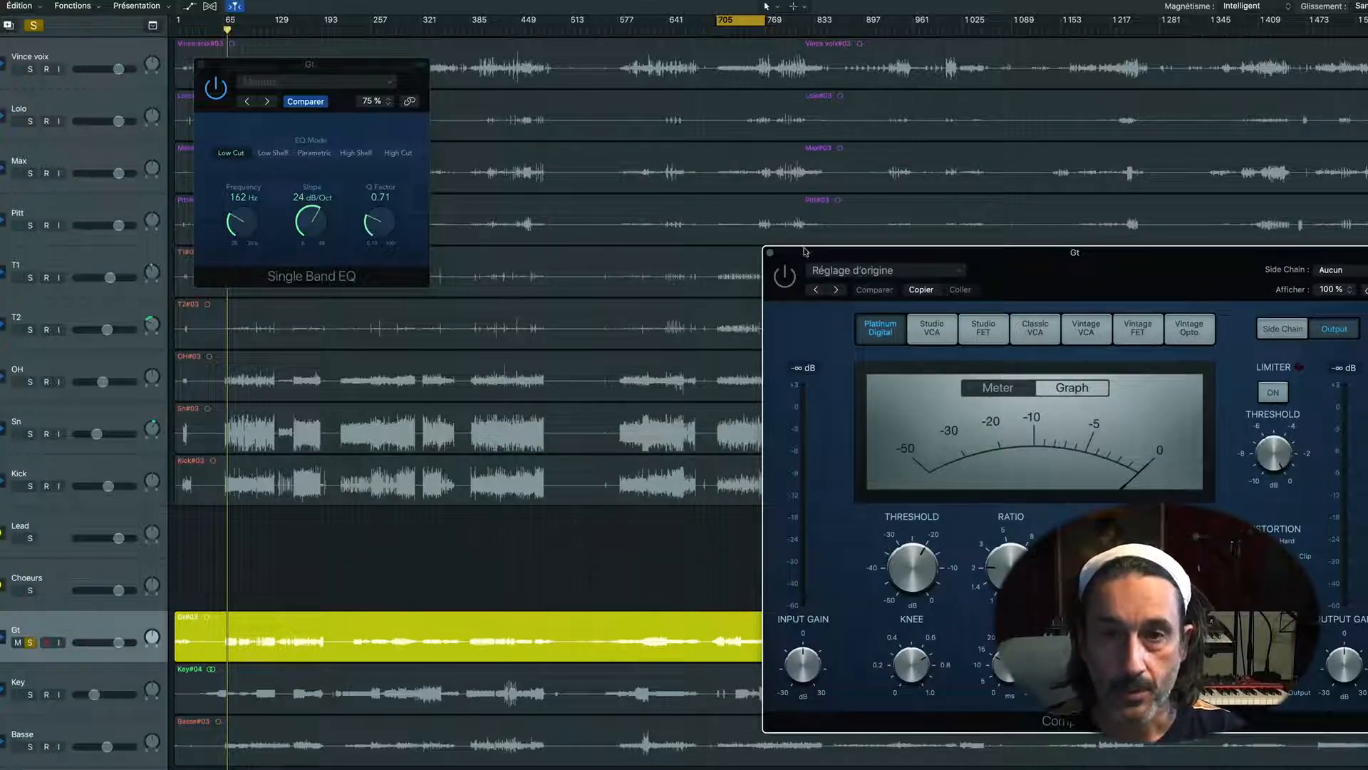
pyautogui.click(769, 253)
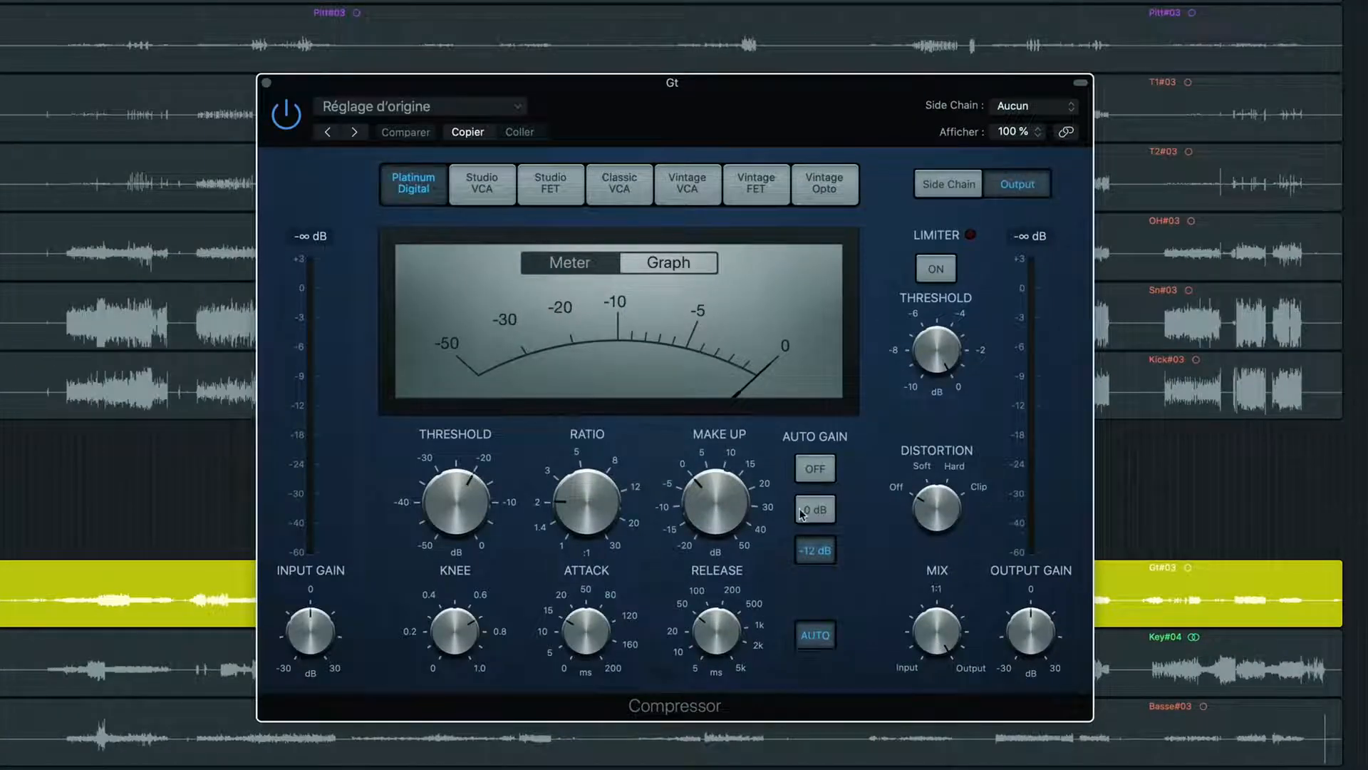
# Step: During playback, turn off the Gt Compressor's auto gain and set its threshold to -31.5 dB and make-up to 6.5 dB
pyautogui.press('space')
pyautogui.click(814, 468)
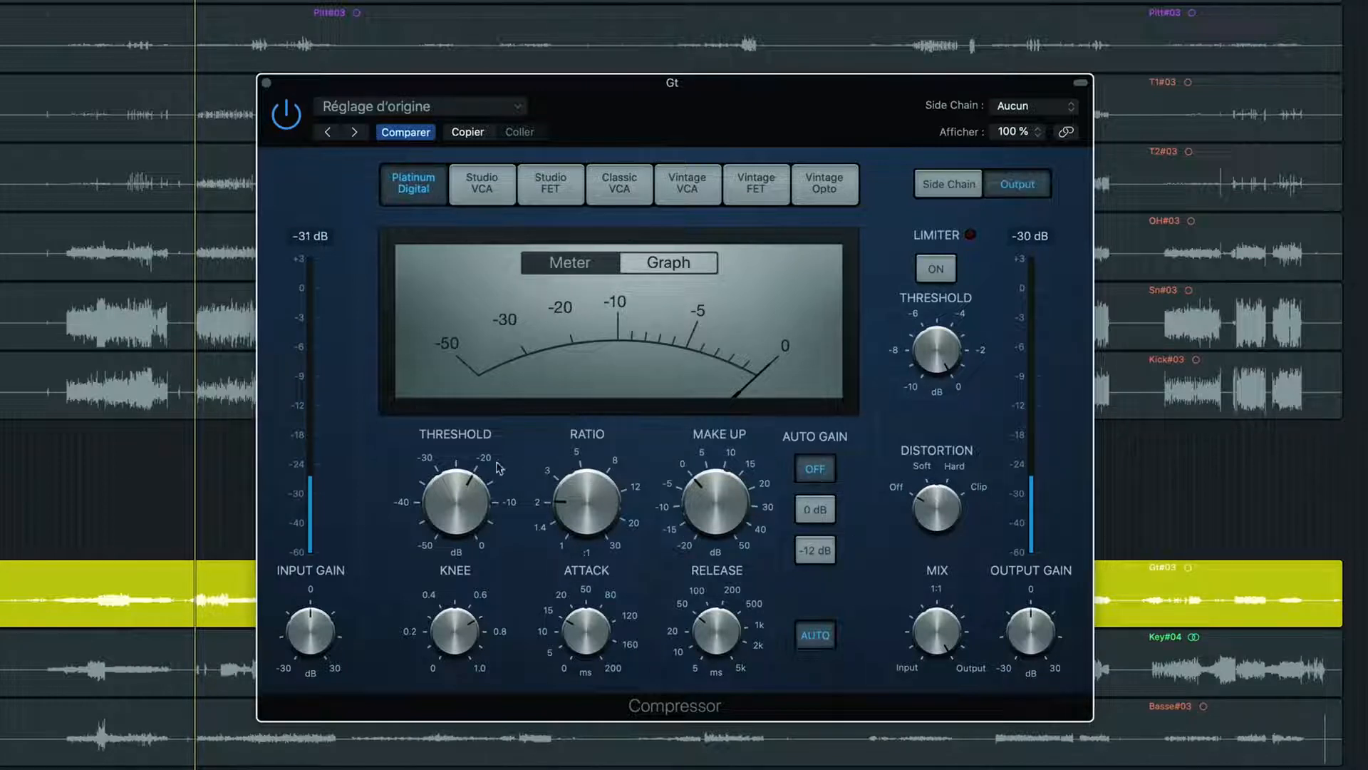
pyautogui.moveTo(499, 468); pyautogui.dragTo(426, 554)
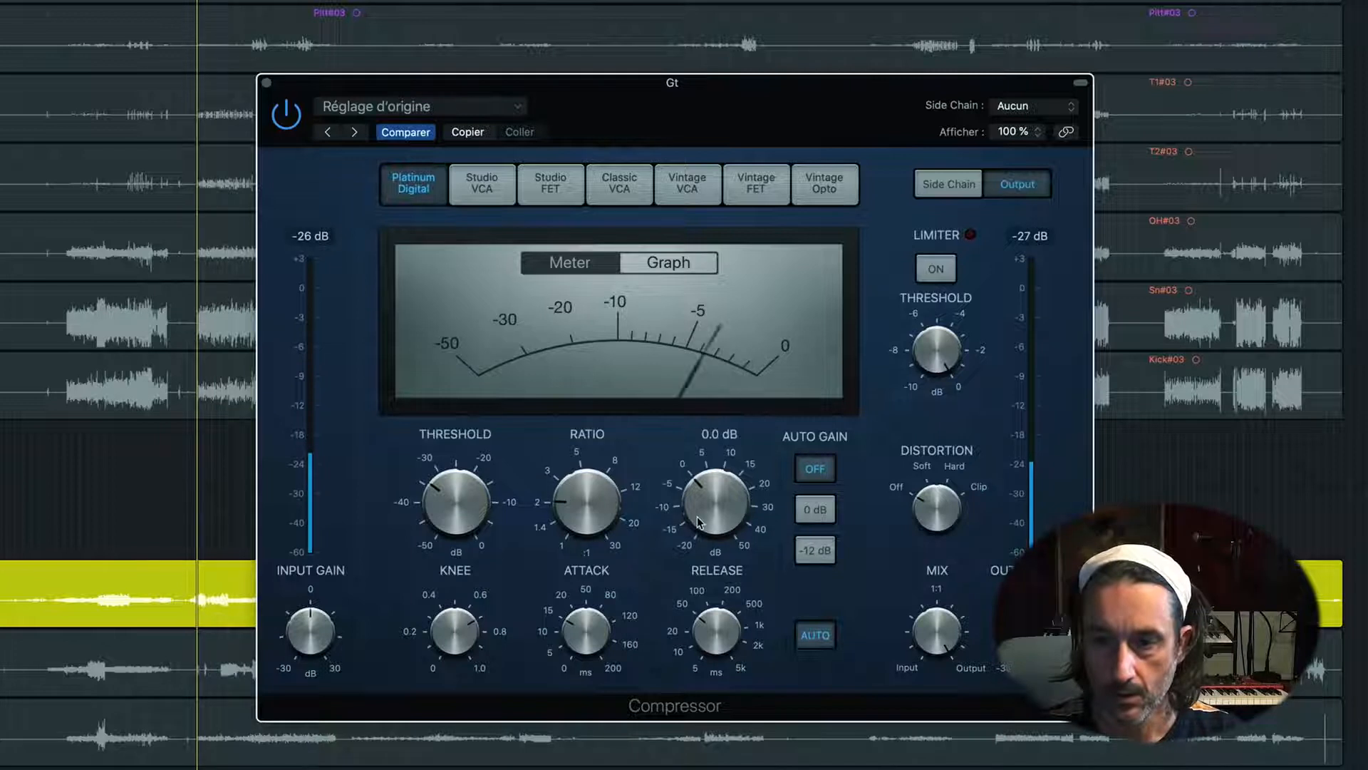
pyautogui.moveTo(697, 522); pyautogui.dragTo(695, 493)
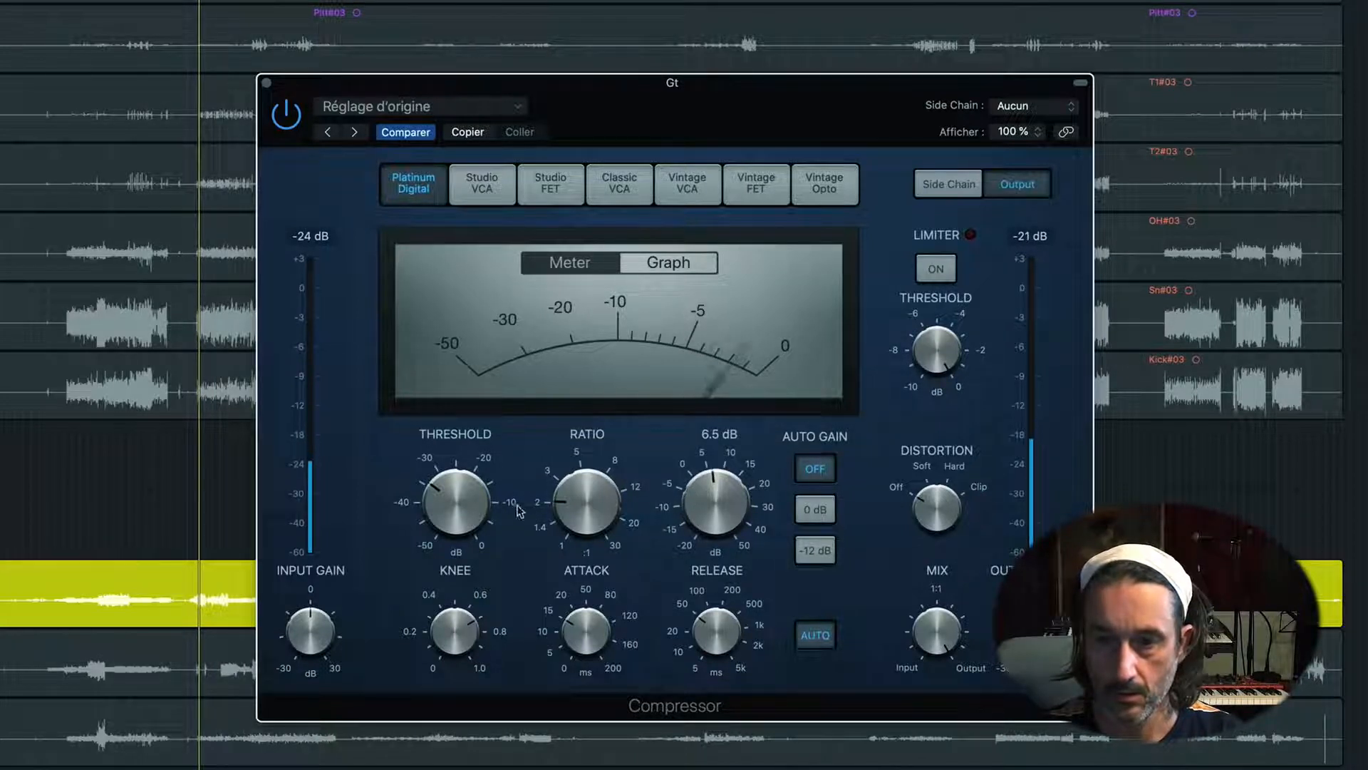
pyautogui.moveTo(443, 502); pyautogui.dragTo(442, 496)
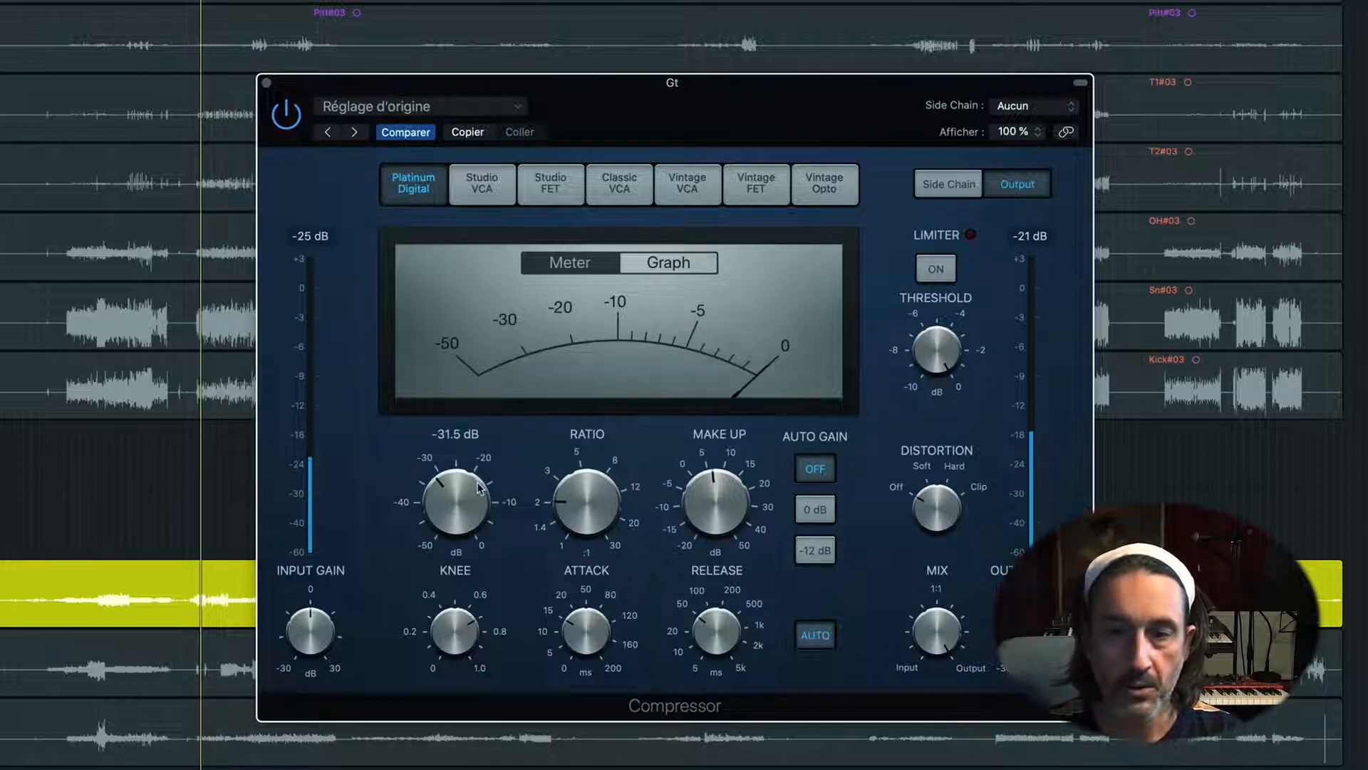
# Step: Exaggerate the Gt compression for listening with a -50 dB threshold, 29:1 ratio and 0.5 ms attack, checking release at 51 ms
pyautogui.moveTo(463, 495); pyautogui.dragTo(465, 531)
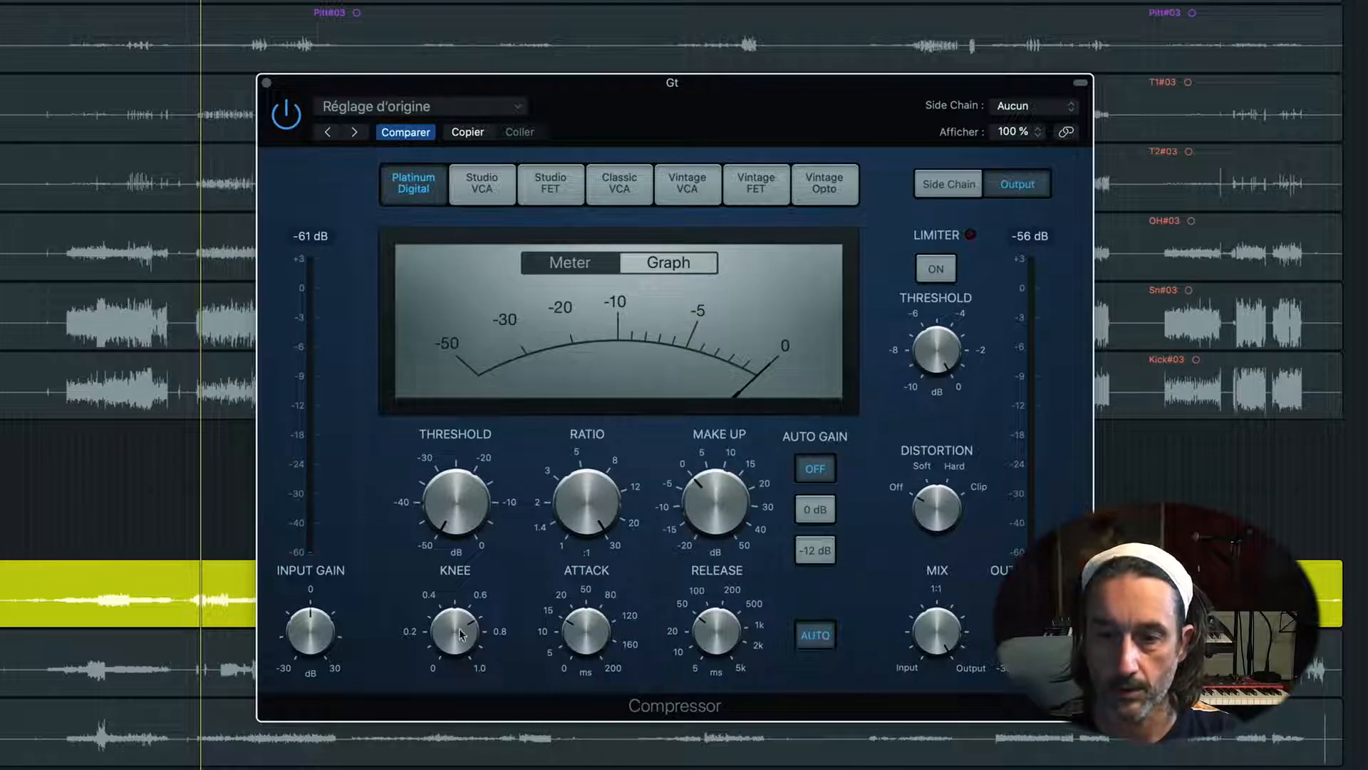
pyautogui.click(570, 627)
pyautogui.moveTo(701, 650); pyautogui.dragTo(705, 620)
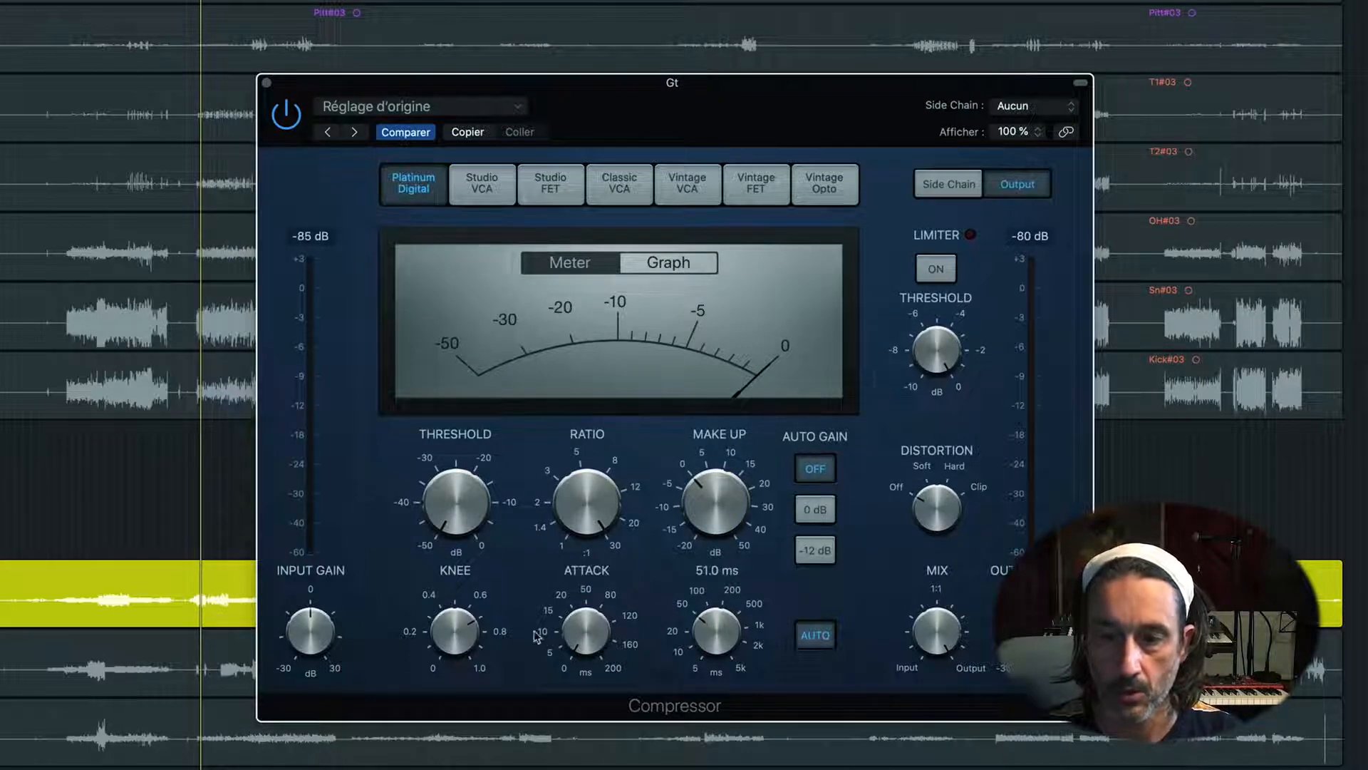
pyautogui.moveTo(447, 477)
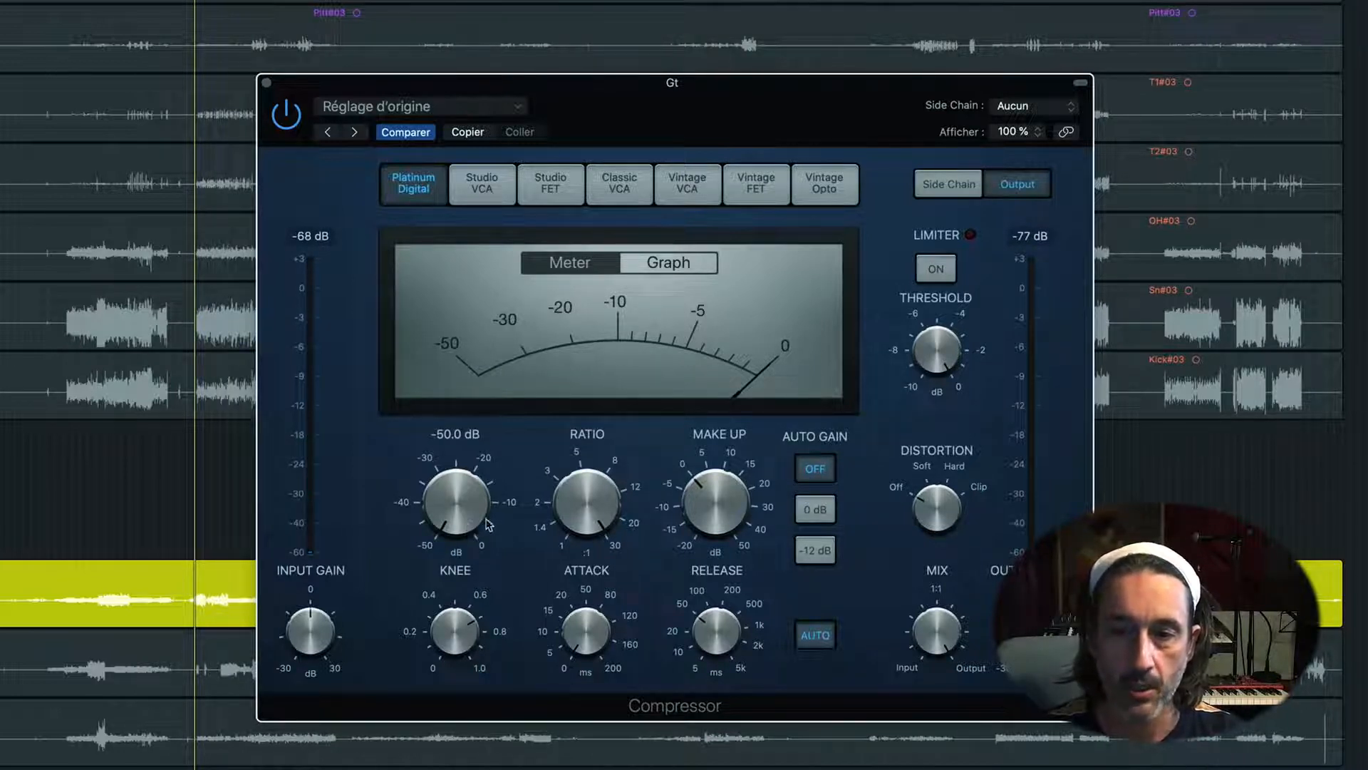
# Step: Raise the Gt Compressor's threshold during playback and set its ratio to 3.3:1 and attack to 16 ms
pyautogui.moveTo(472, 526); pyautogui.dragTo(413, 453)
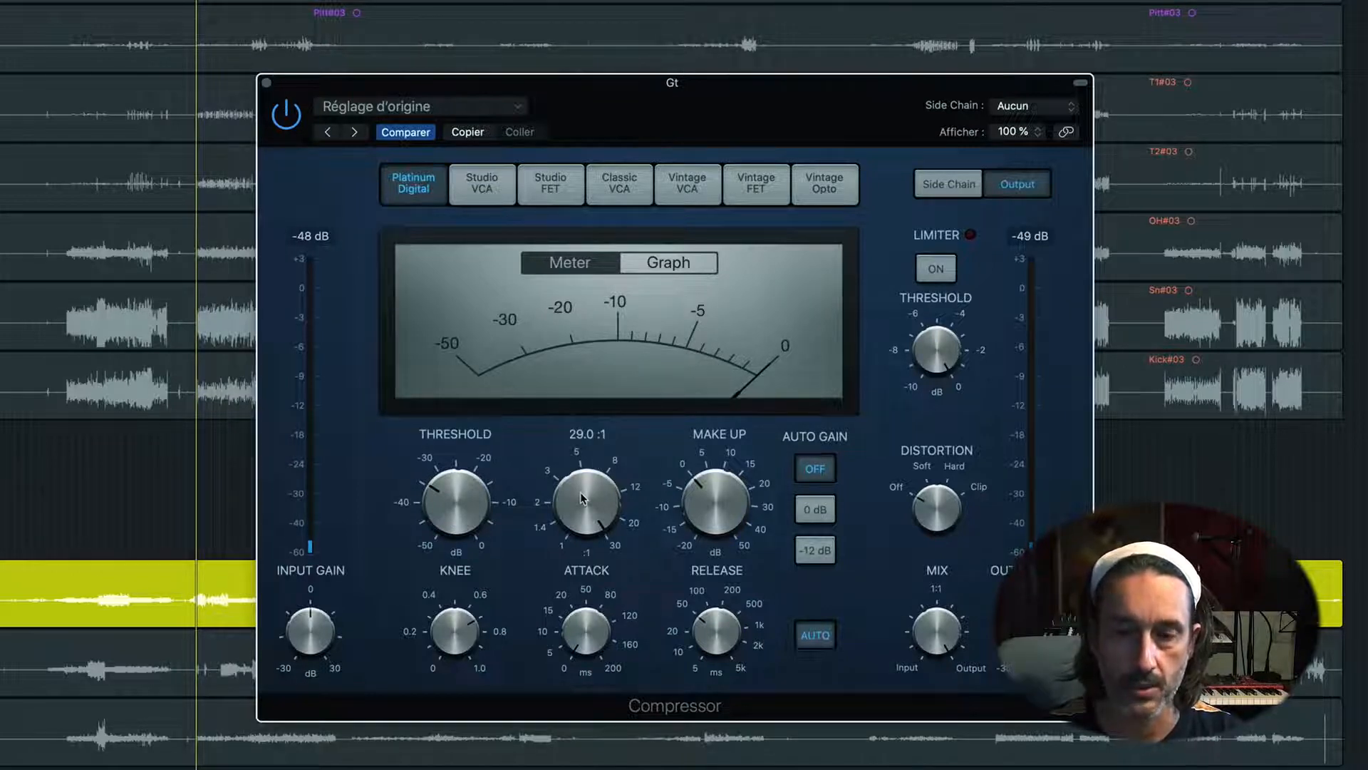
pyautogui.moveTo(585, 494); pyautogui.dragTo(542, 626)
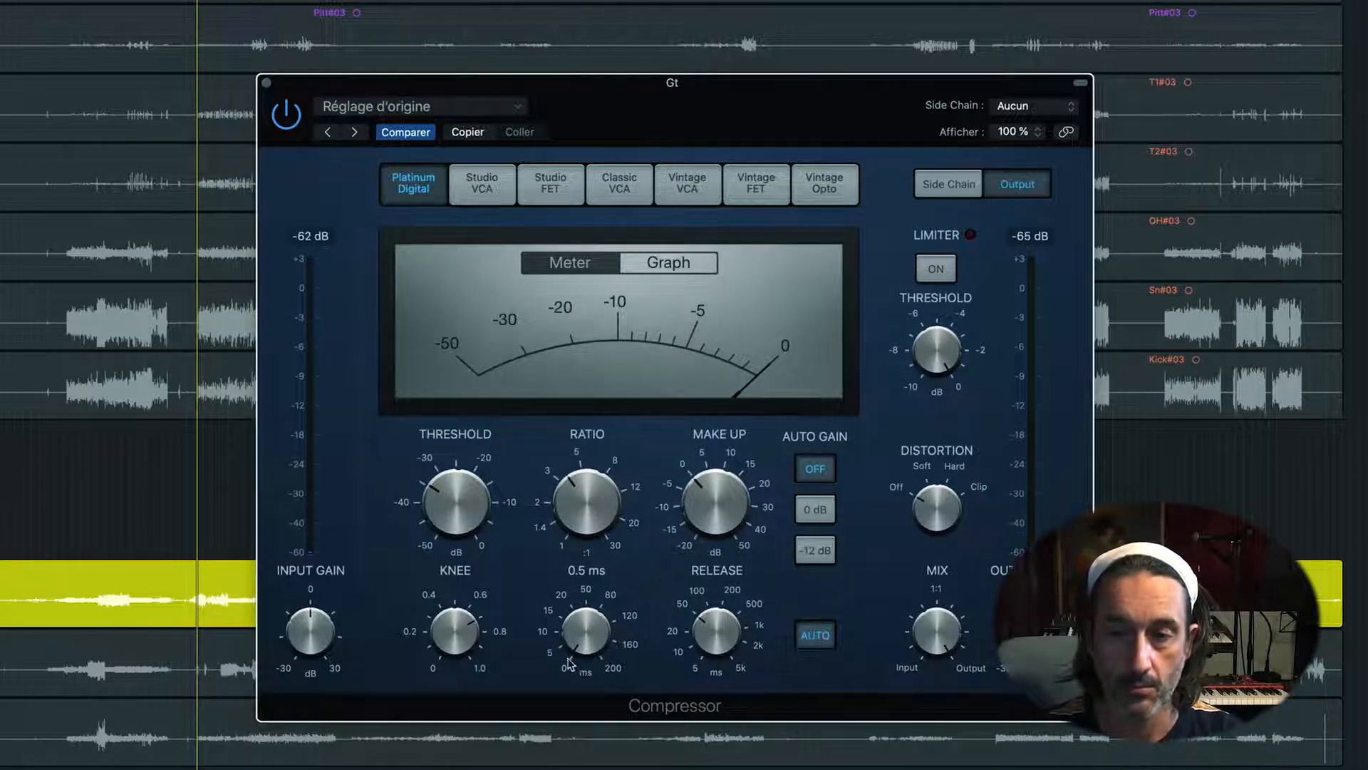
pyautogui.press('space')
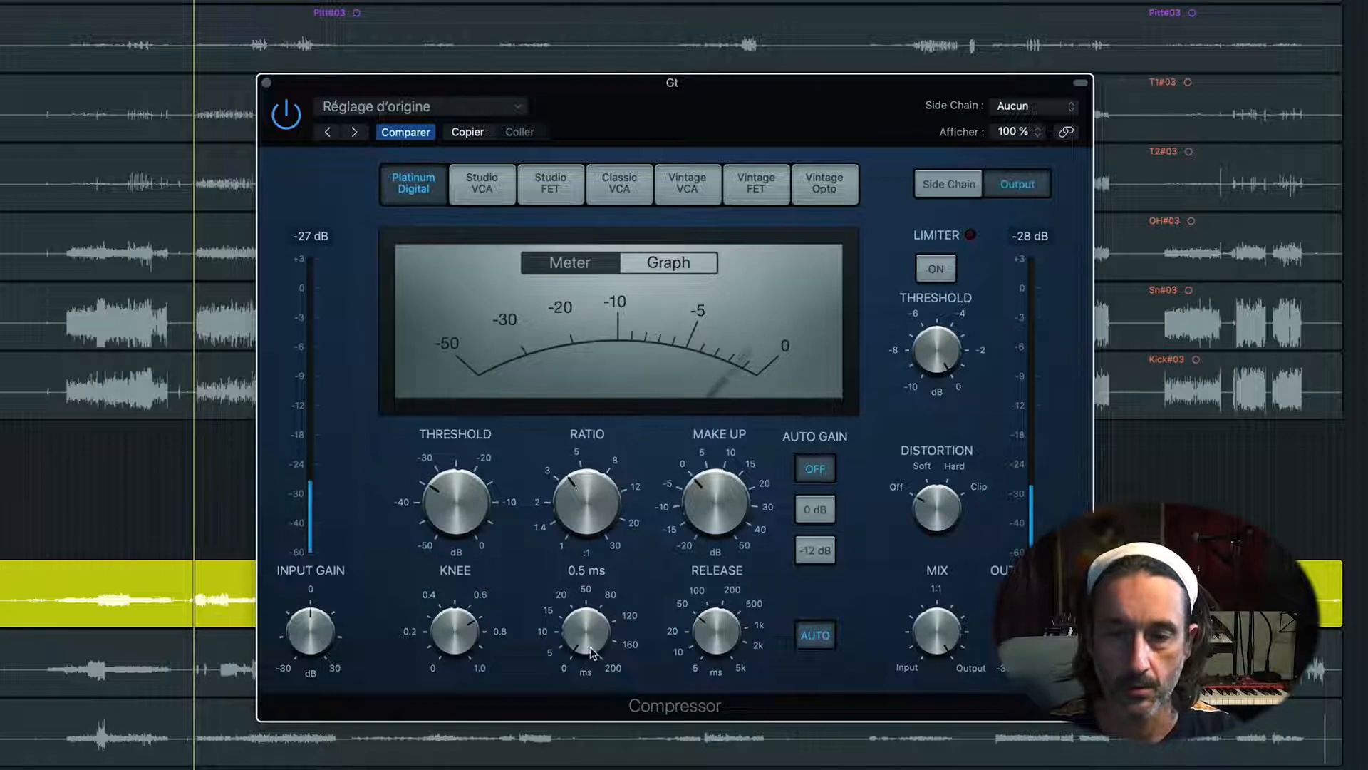
pyautogui.moveTo(578, 647); pyautogui.dragTo(567, 601)
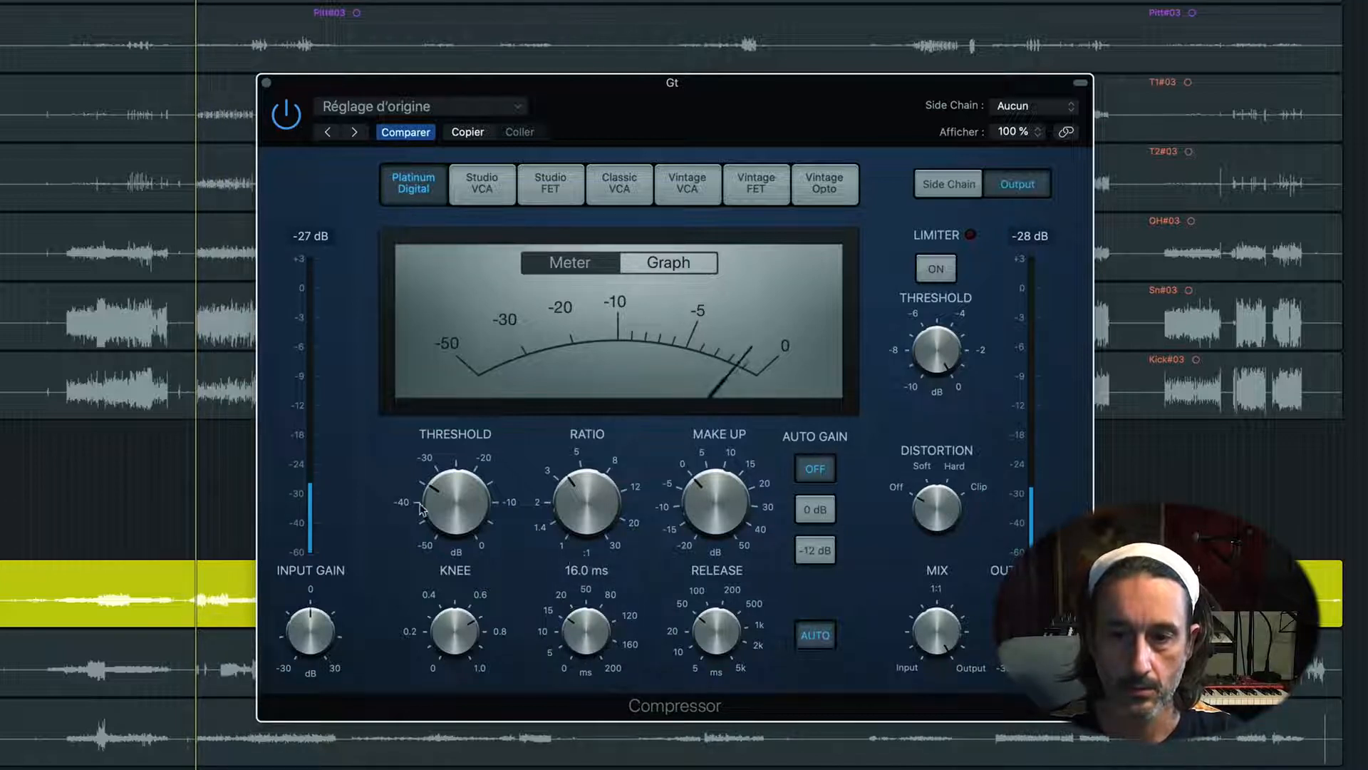
pyautogui.moveTo(568, 497); pyautogui.dragTo(563, 503)
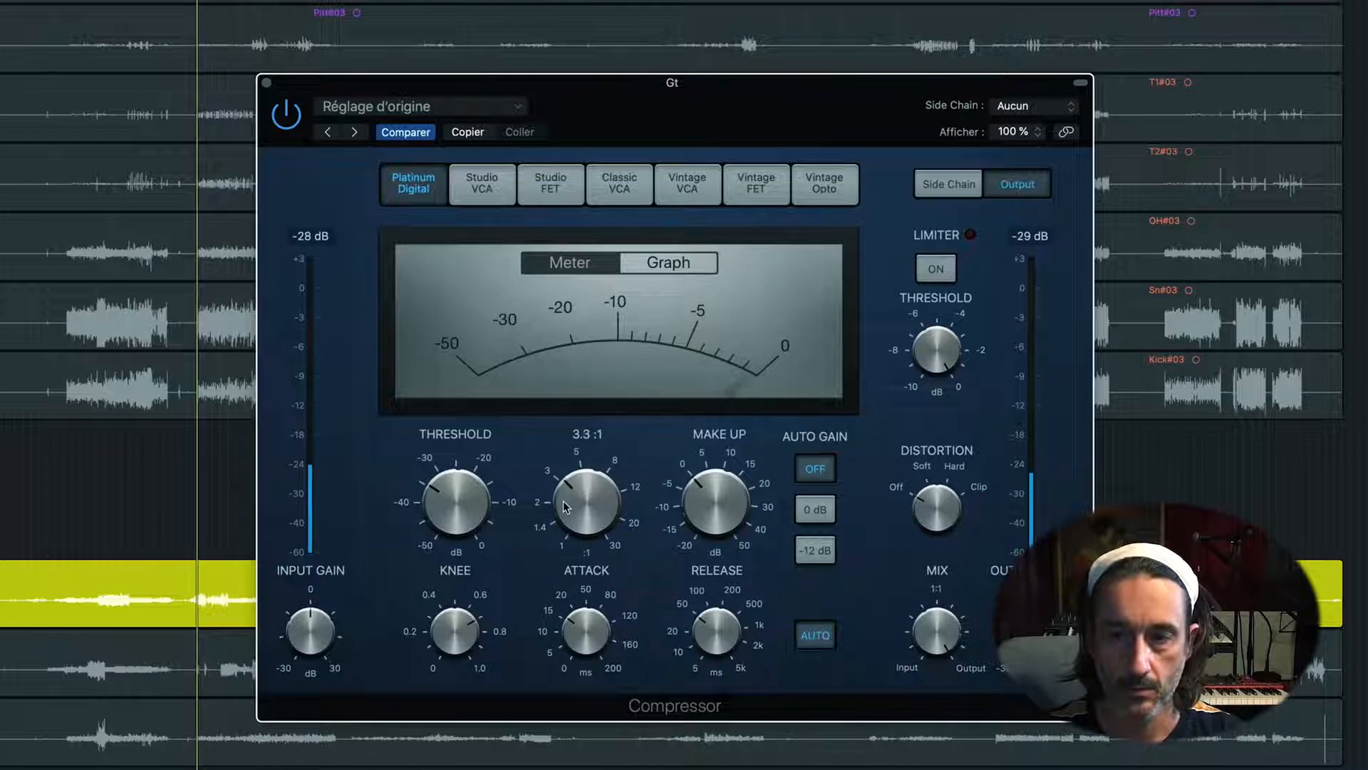
pyautogui.click(454, 501)
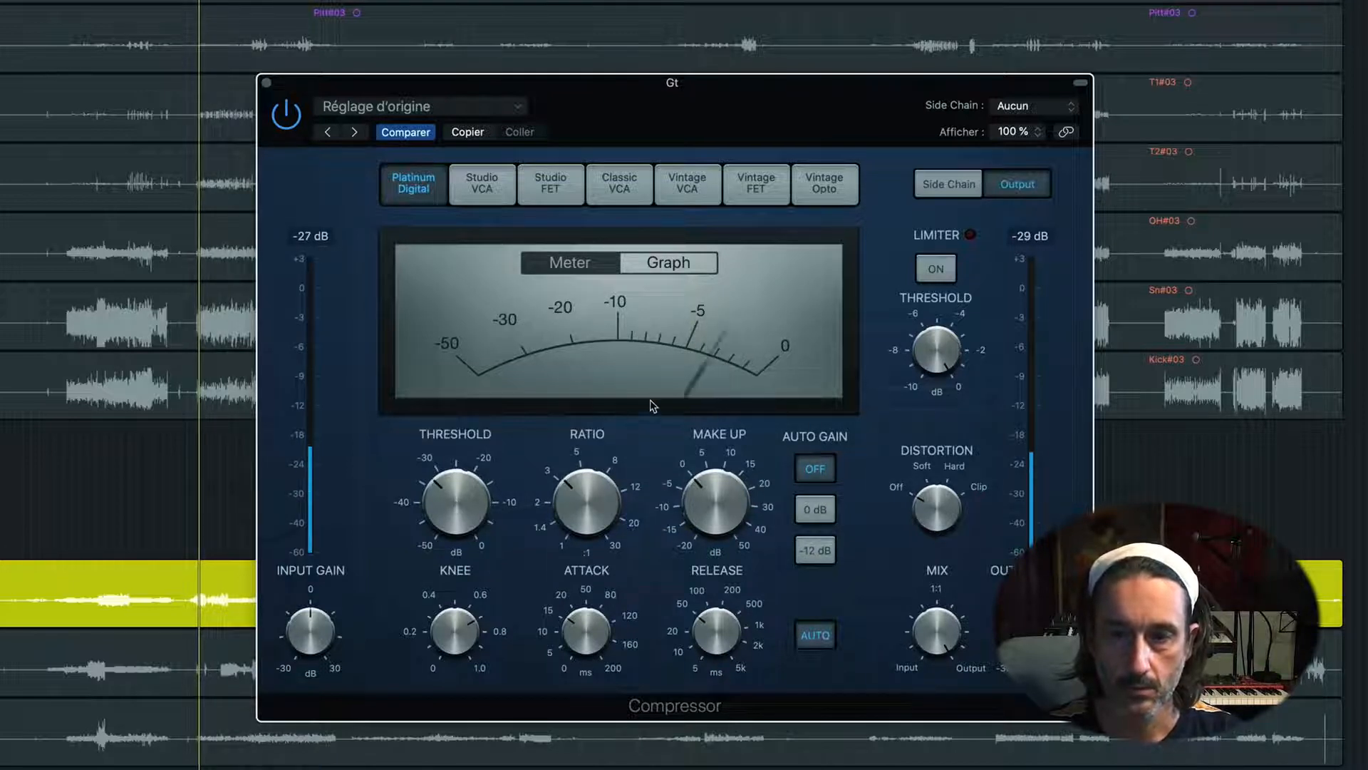
# Step: Try 5 dB of make-up on the Gt Compressor, switch its auto gain to -12 dB and move the window aside
pyautogui.moveTo(729, 475)
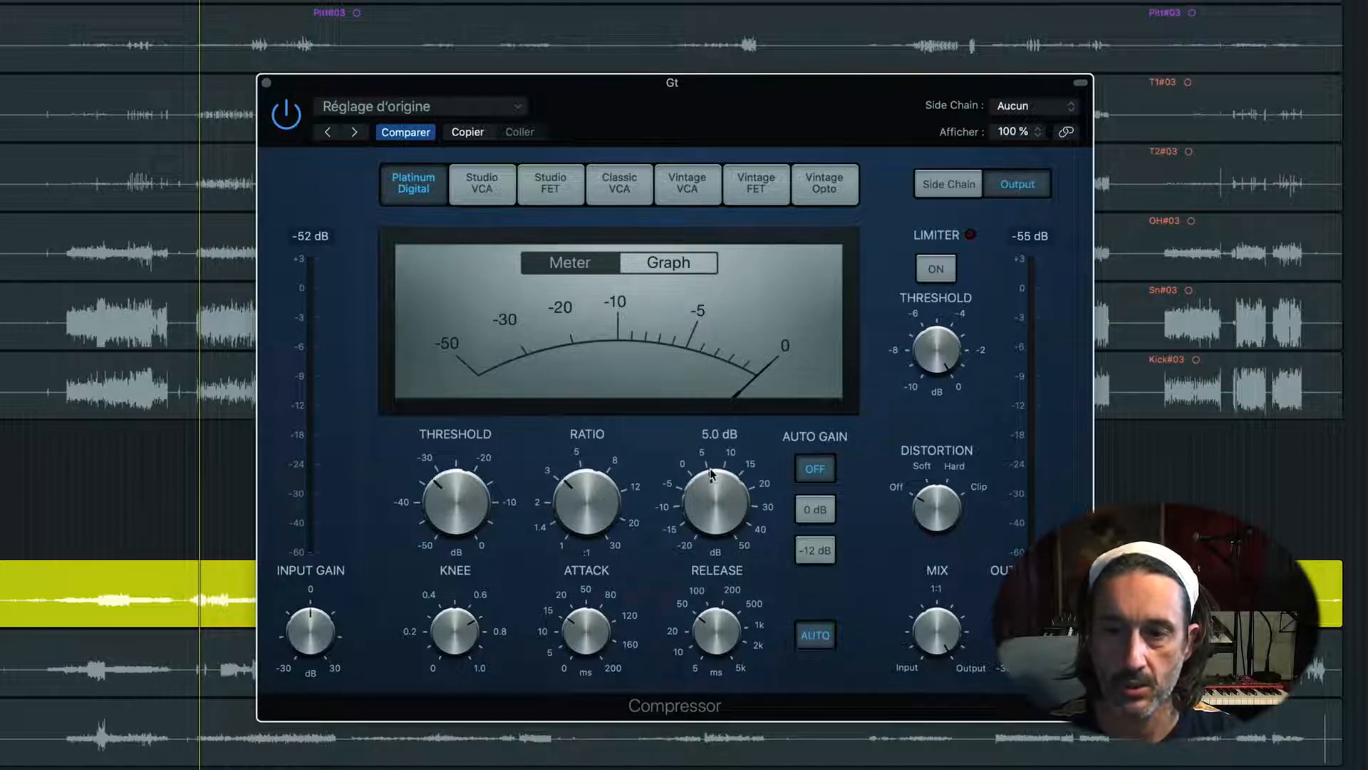
pyautogui.click(821, 551)
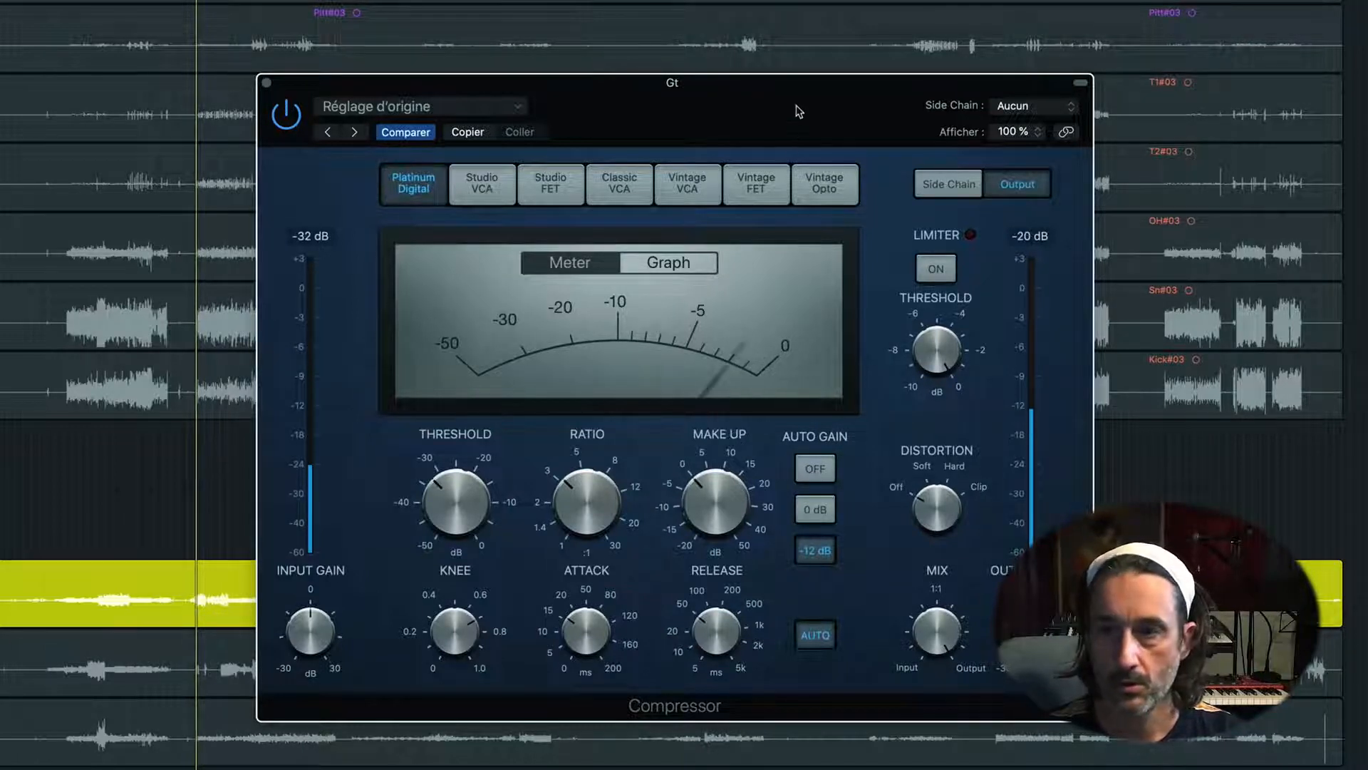
pyautogui.moveTo(800, 113); pyautogui.dragTo(803, 52)
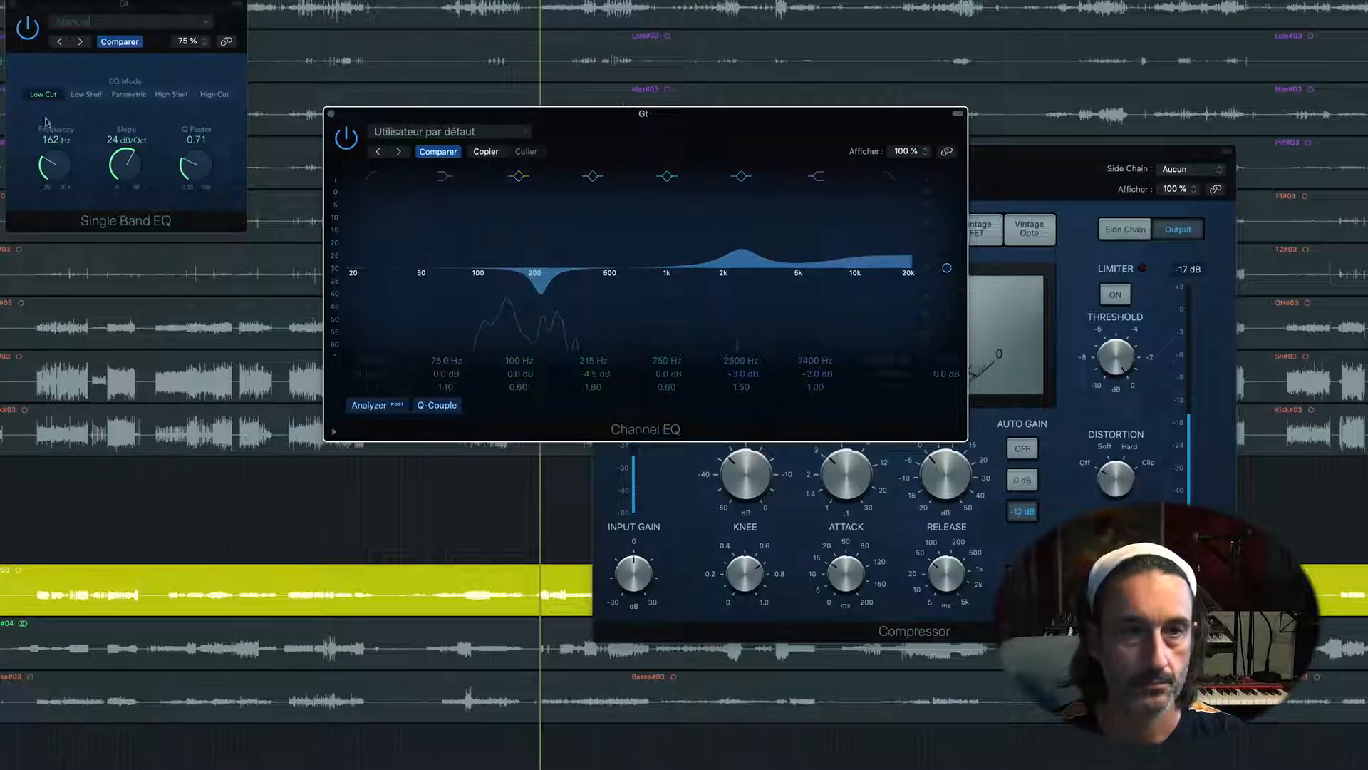
# Step: Set the Gt Channel EQ's low shelf to -8.5 dB at 148 Hz, bypass the 100 Hz band and close the guitar's plug-in windows
pyautogui.moveTo(477, 276); pyautogui.dragTo(517, 300)
pyautogui.click(517, 179)
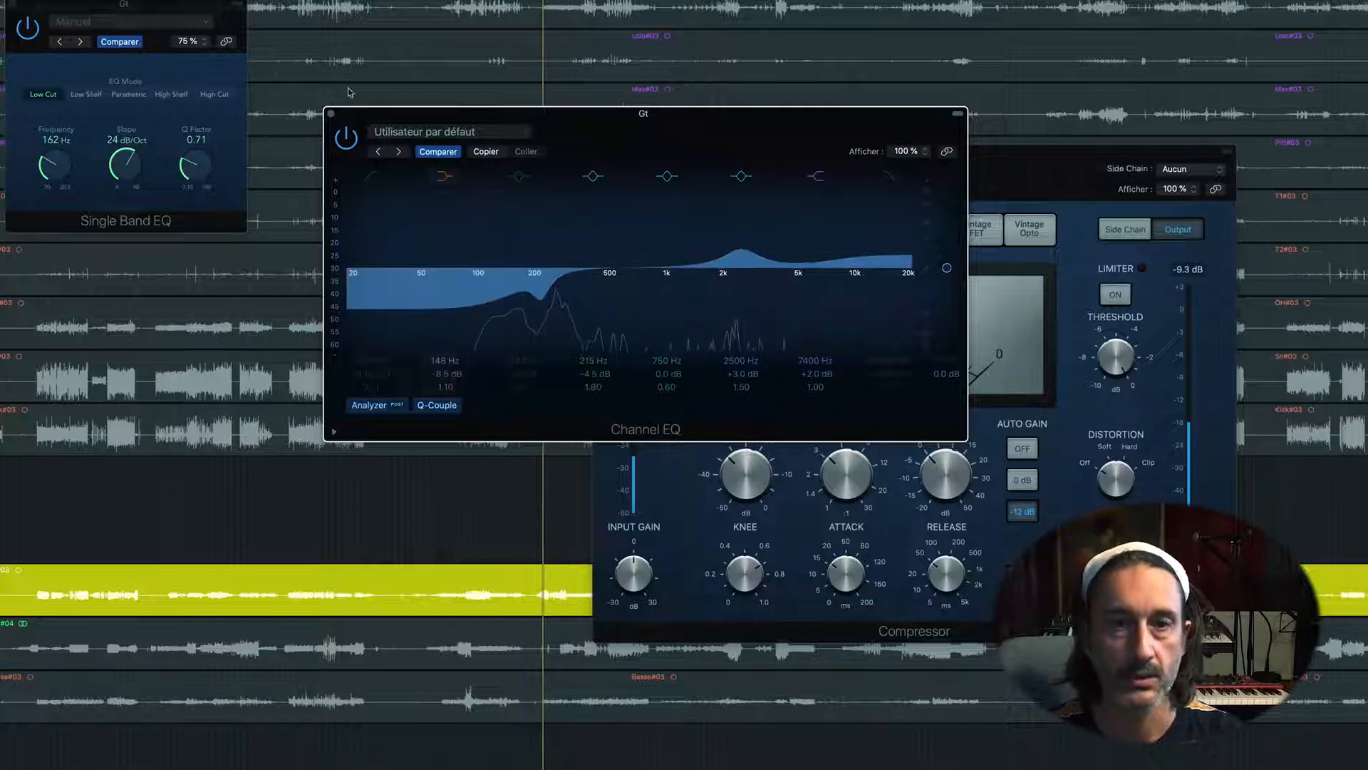
pyautogui.click(330, 113)
pyautogui.click(601, 154)
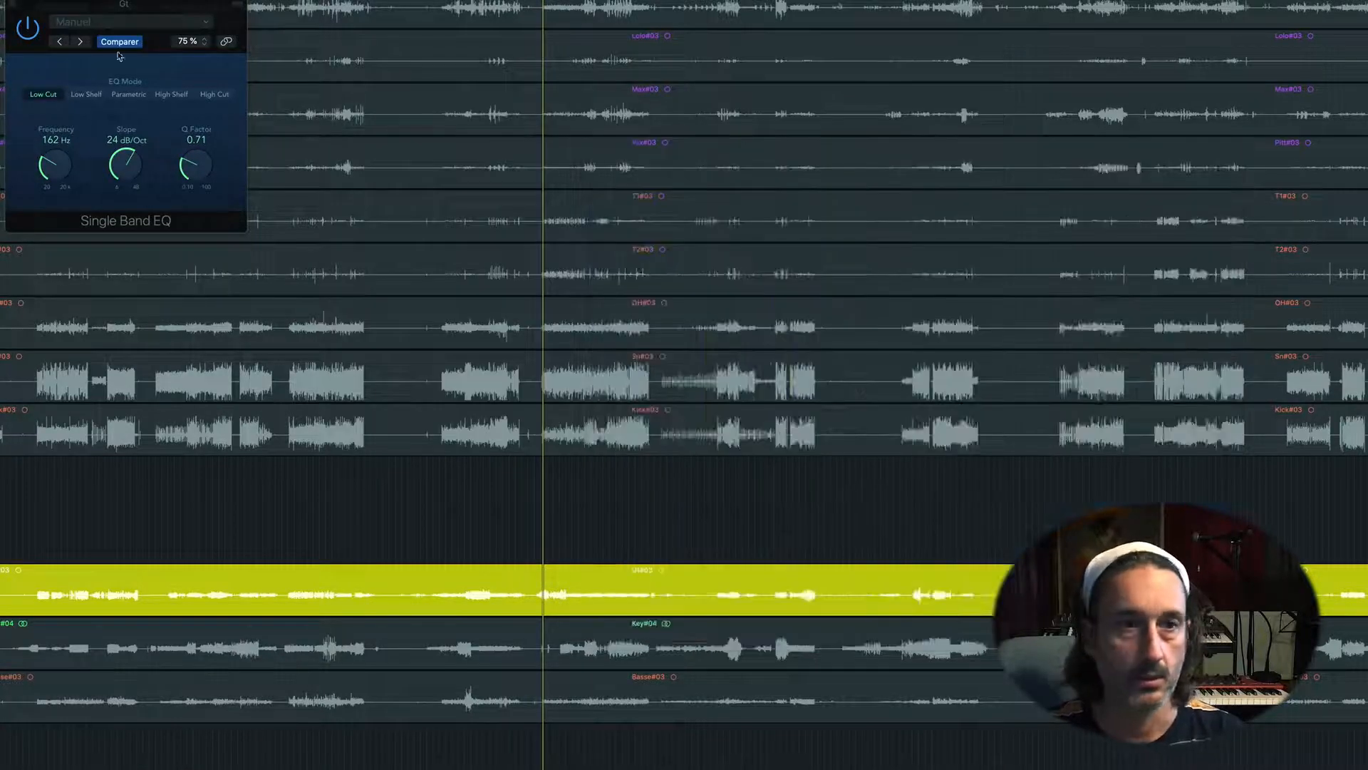
pyautogui.click(14, 6)
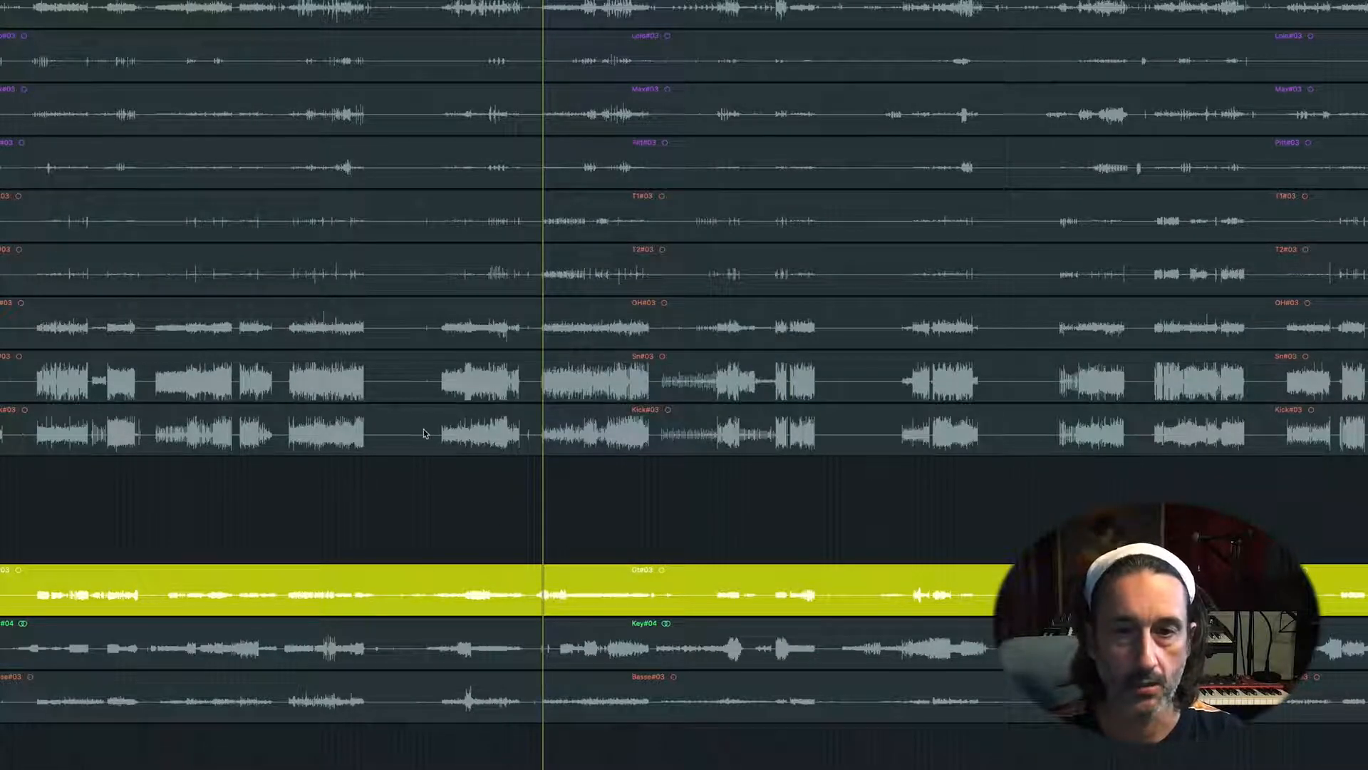
# Step: Solo the Gt, Key, Basse and Drum channels together in the mixer and return to the tracks
pyautogui.press('x')
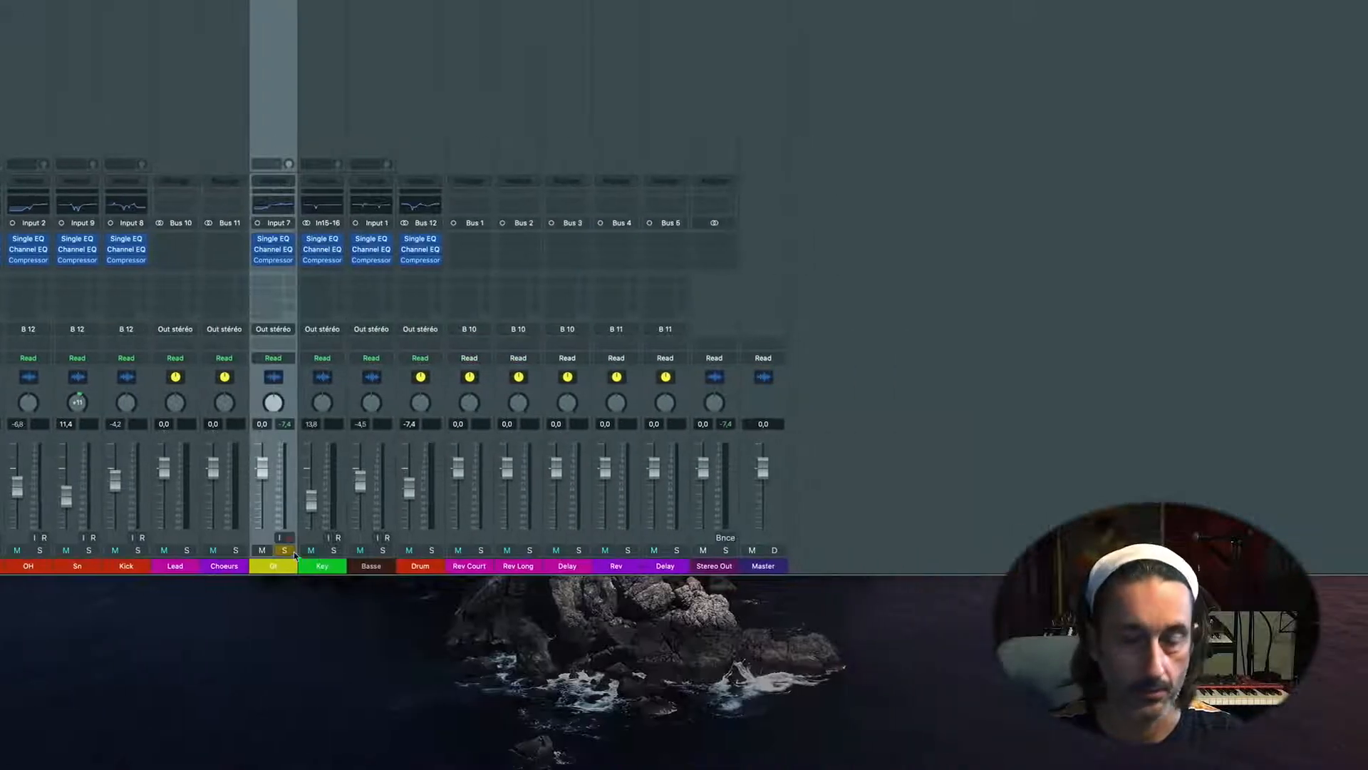
pyautogui.keyDown('shift'); pyautogui.click(421, 565); pyautogui.keyUp('shift')
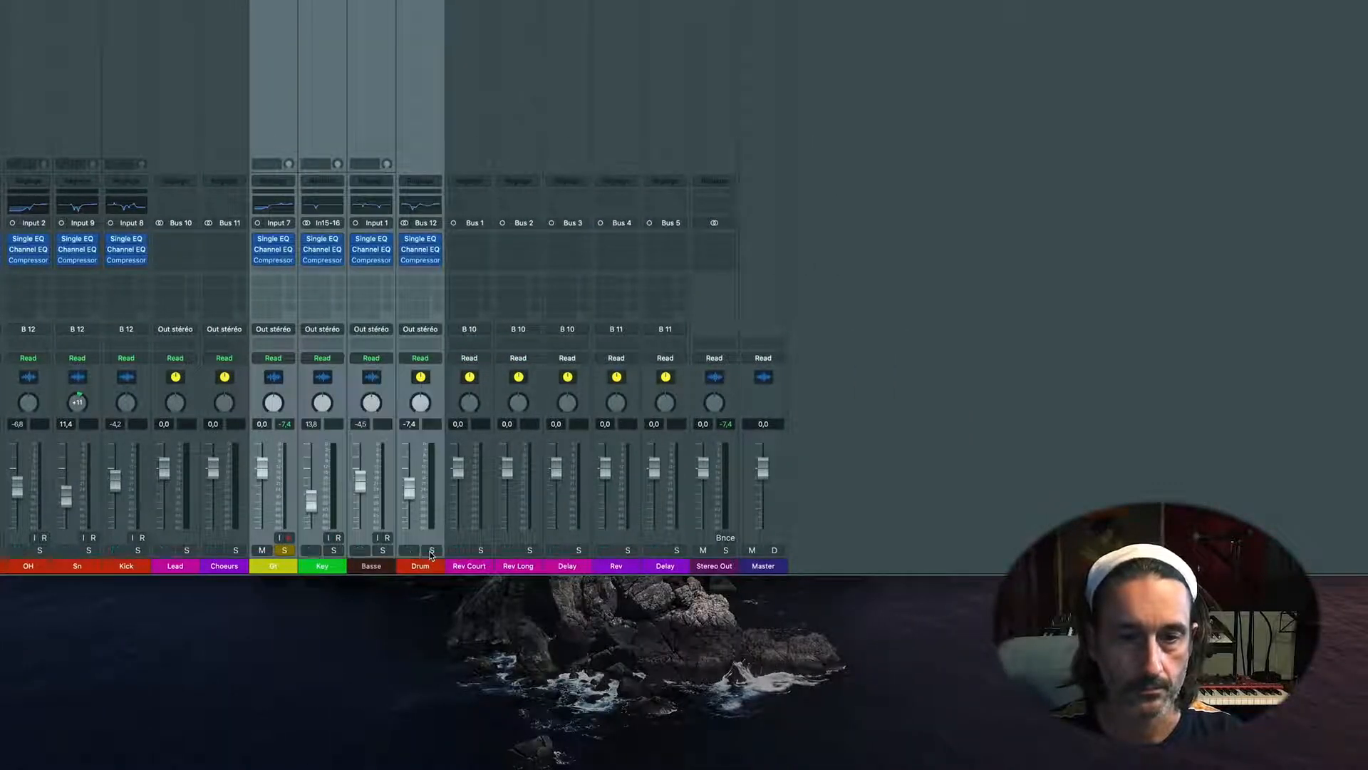
pyautogui.click(431, 550)
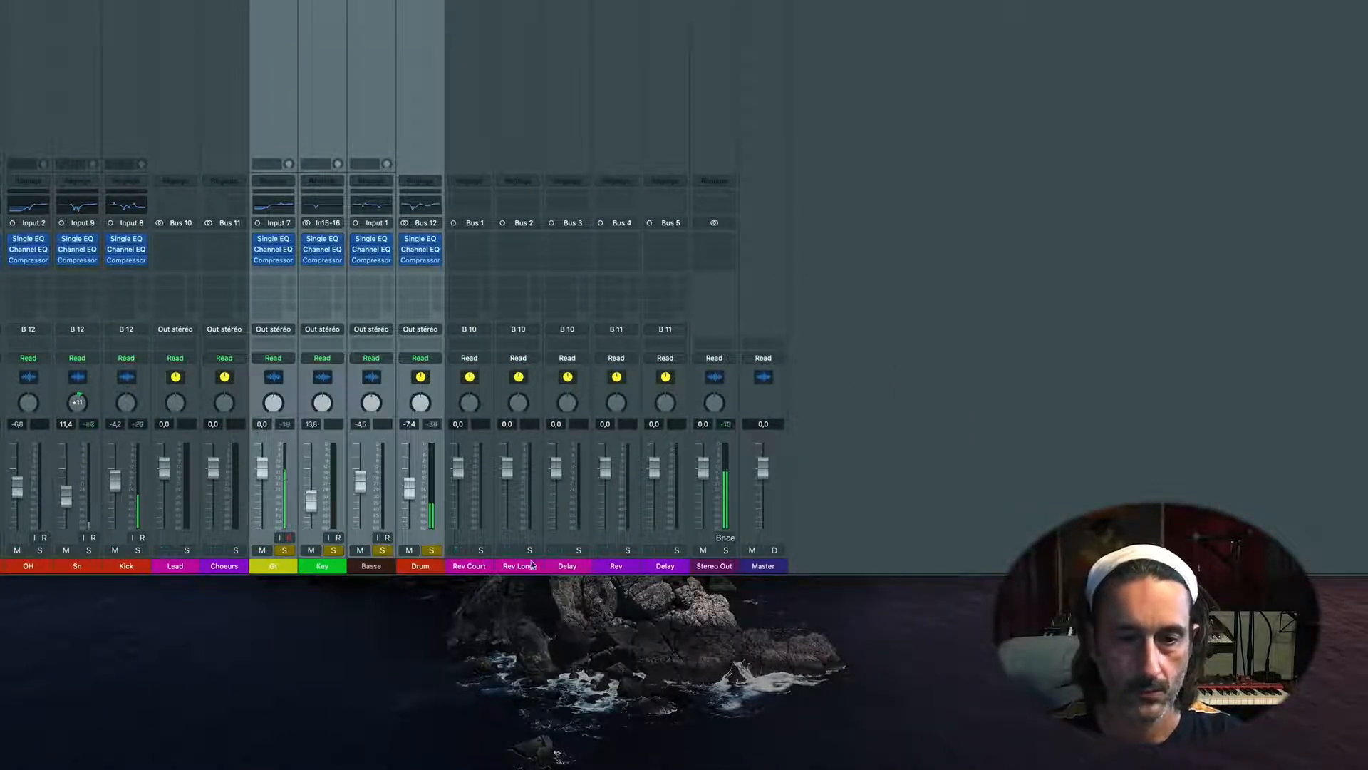
pyautogui.press('x')
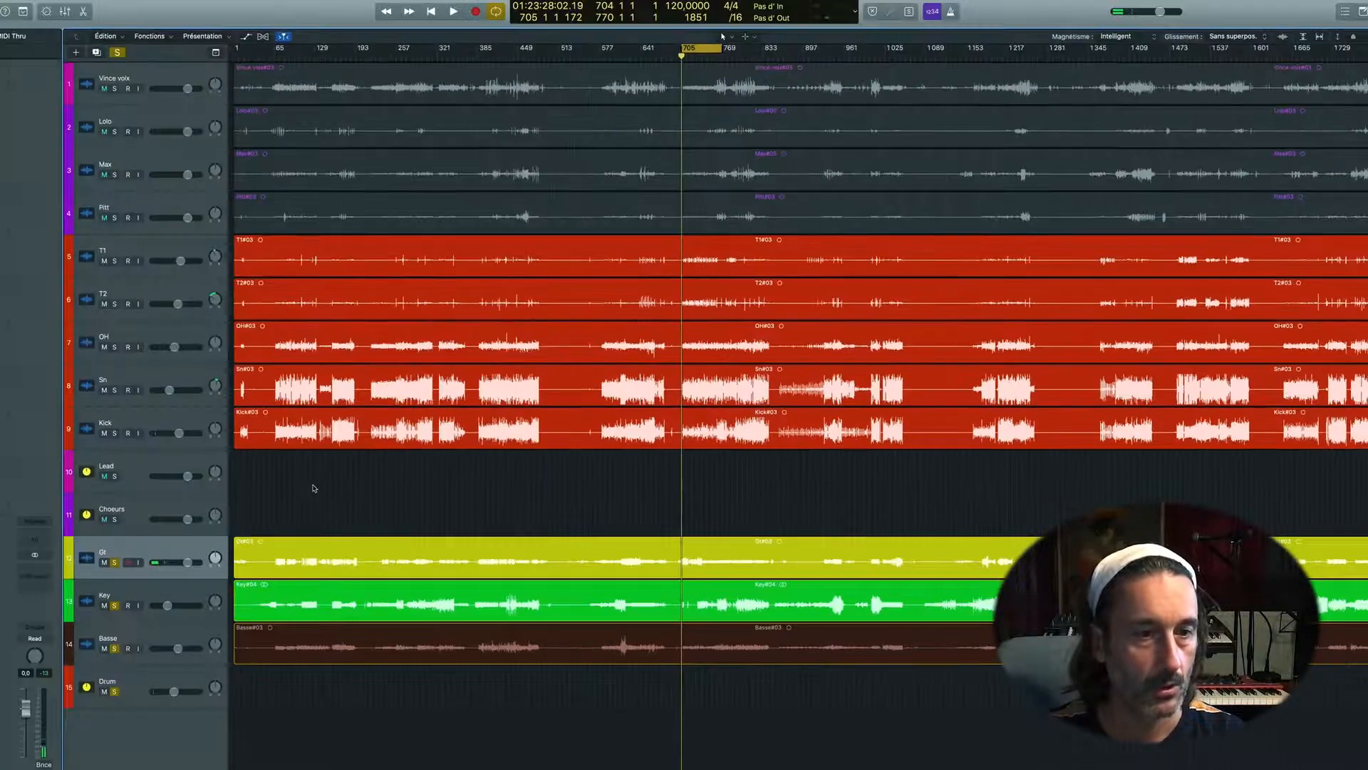
# Step: Release the solo on Gt, Key, Basse and Drum to hear the full mix, and solo the four channels again
pyautogui.press('x')
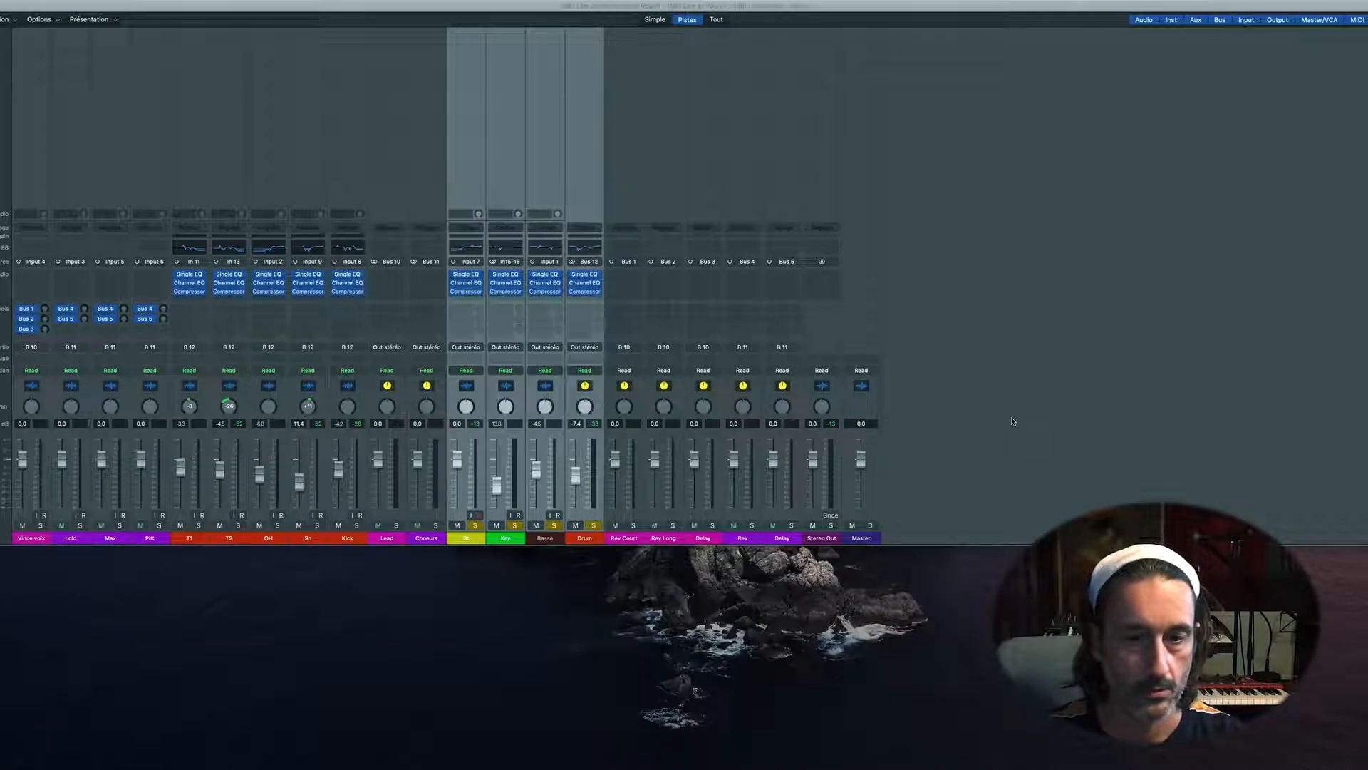
pyautogui.click(595, 527)
pyautogui.click(1075, 435)
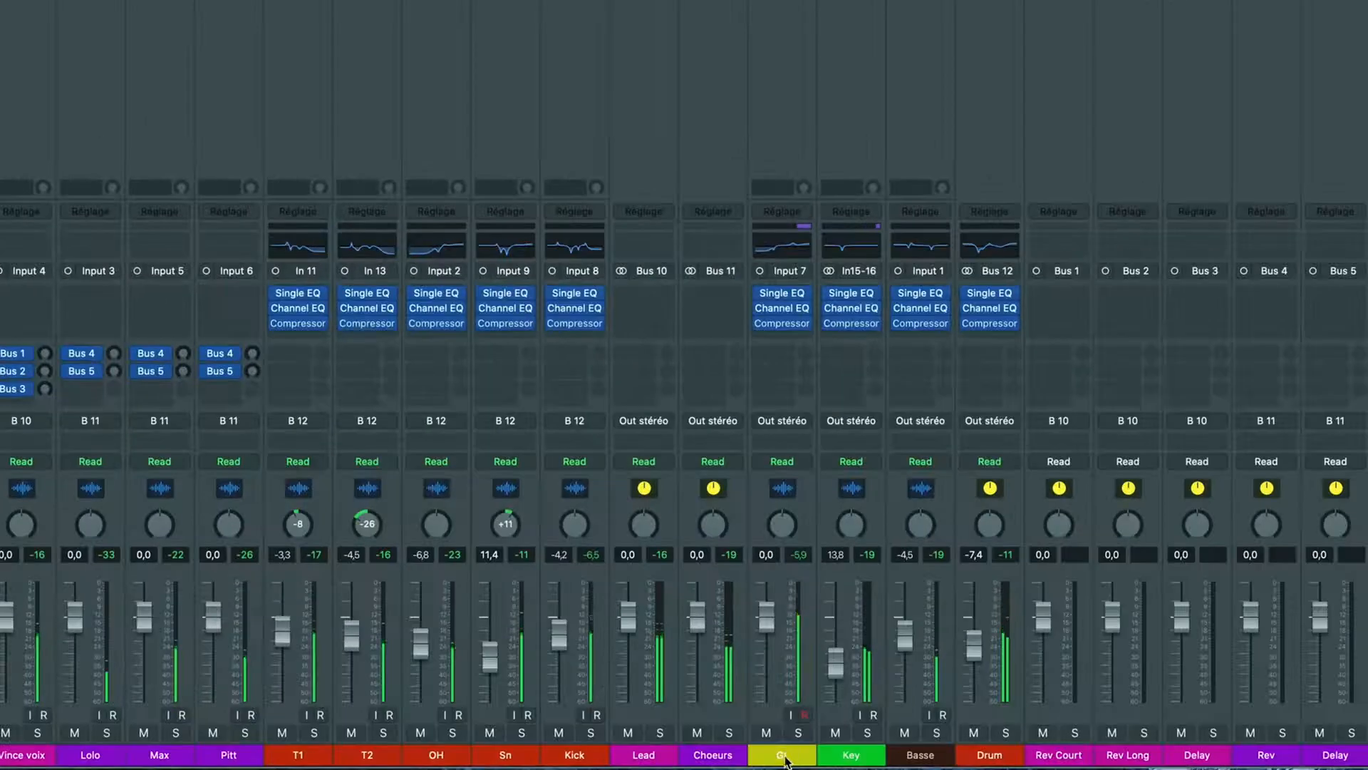
pyautogui.click(513, 532)
pyautogui.keyDown('shift'); pyautogui.click(991, 753); pyautogui.keyUp('shift')
pyautogui.click(1006, 734)
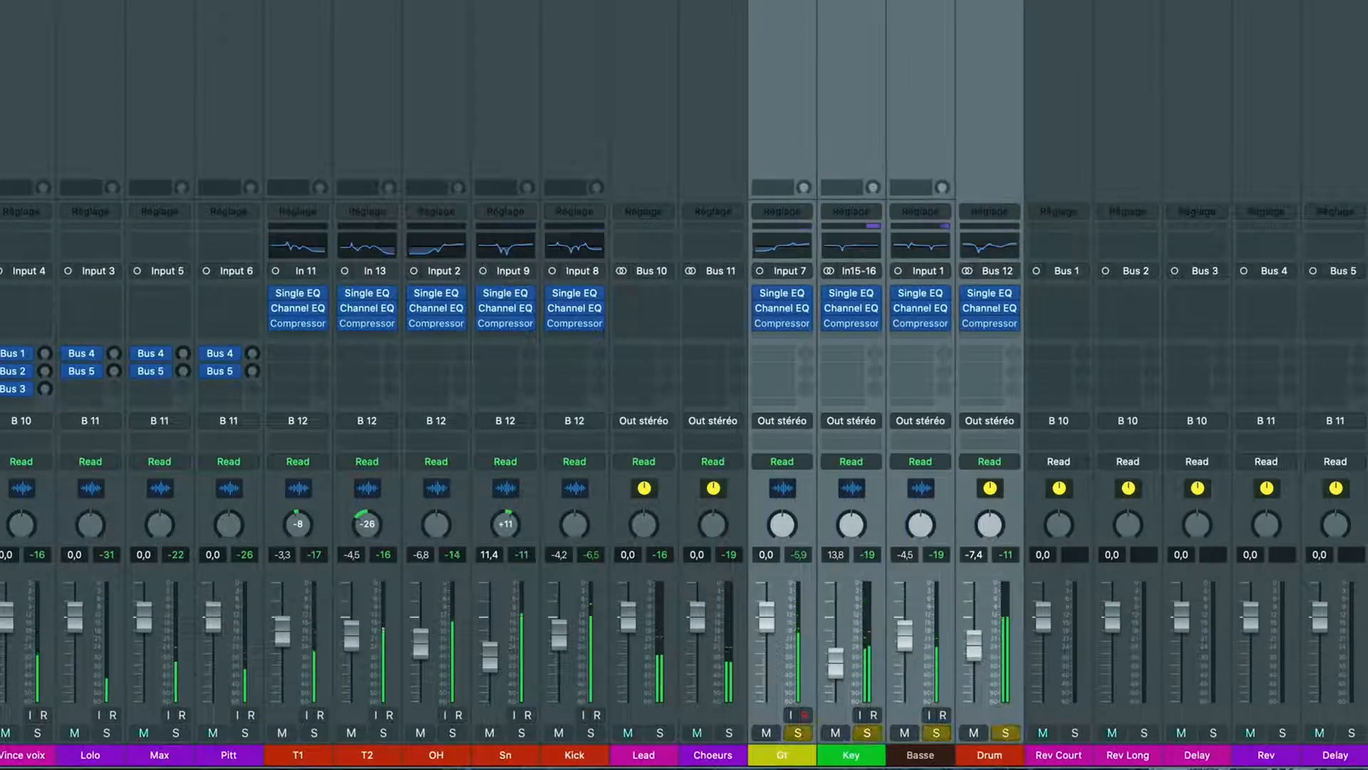
# Step: Lower the Gt channel's volume to -5.8 dB and pan it to +17
pyautogui.moveTo(775, 606); pyautogui.dragTo(775, 627)
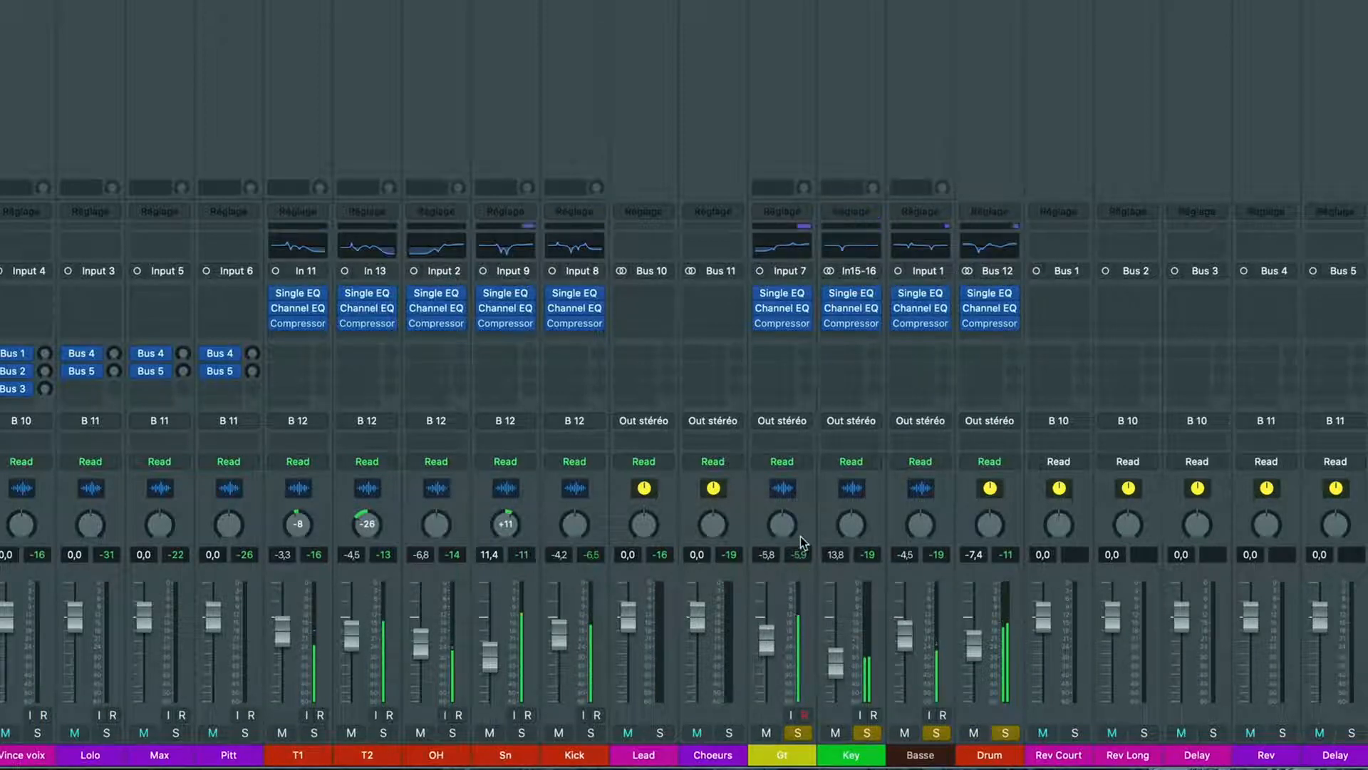
pyautogui.moveTo(794, 534); pyautogui.dragTo(795, 518)
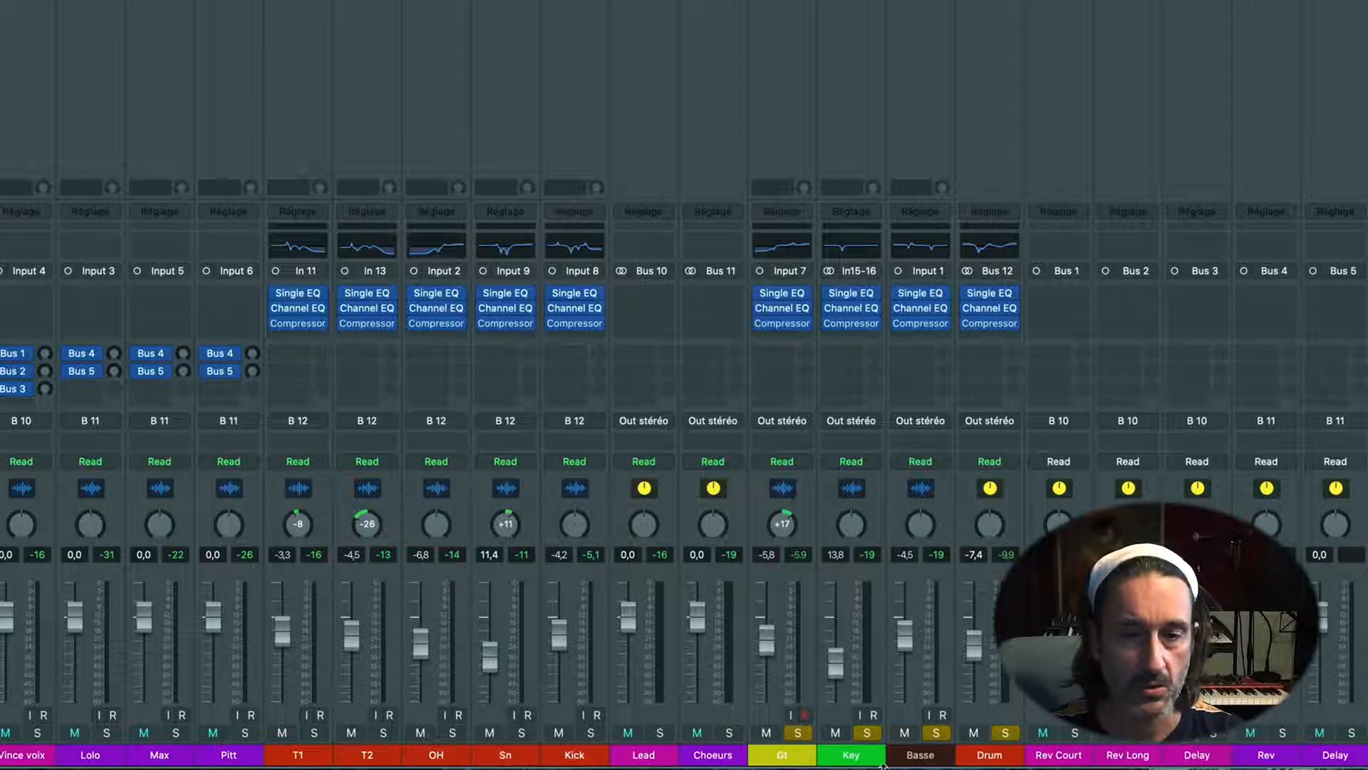
# Step: During playback, compare the mix with and without processing by bypassing all instrument Compressor, Channel EQ and Single EQ inserts, and re-enable them
pyautogui.press('space')
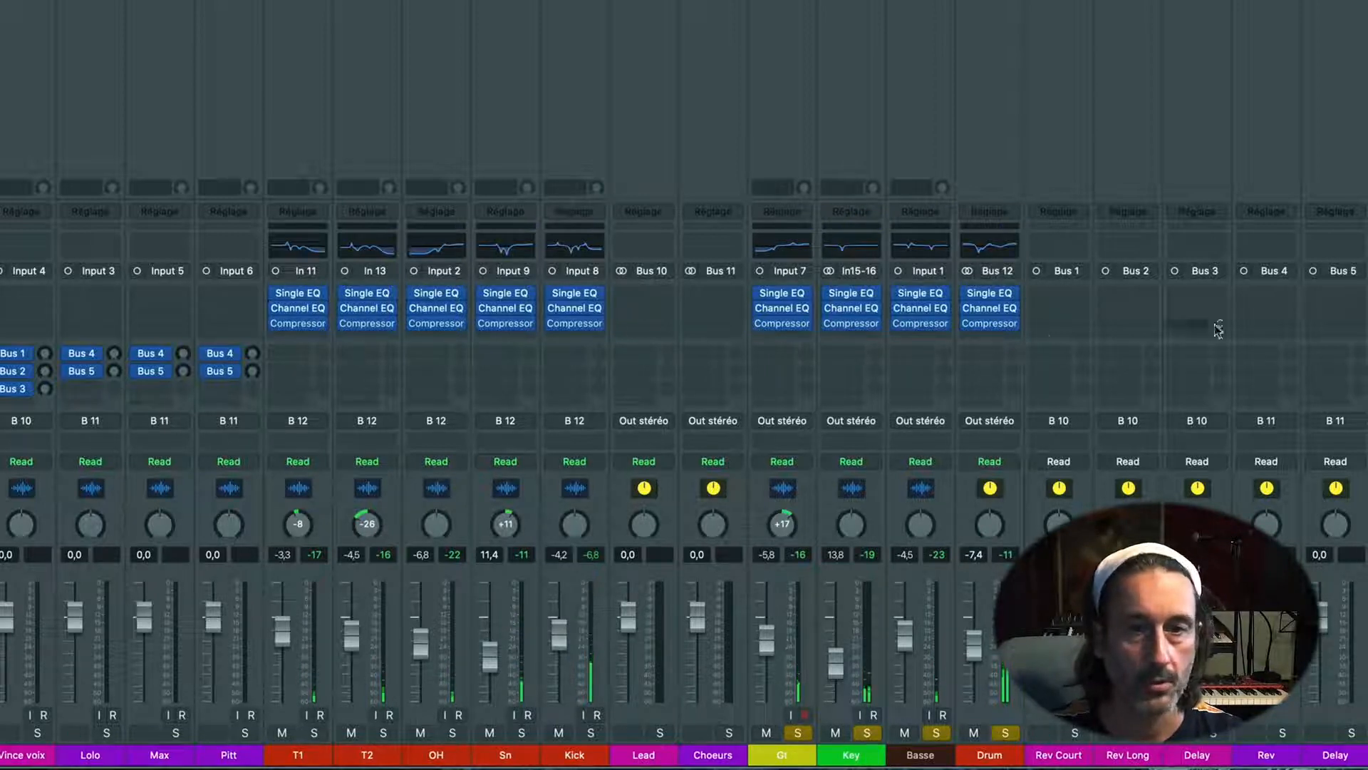
pyautogui.moveTo(1340, 314); pyautogui.dragTo(276, 322)
pyautogui.click(277, 323)
pyautogui.click(276, 308)
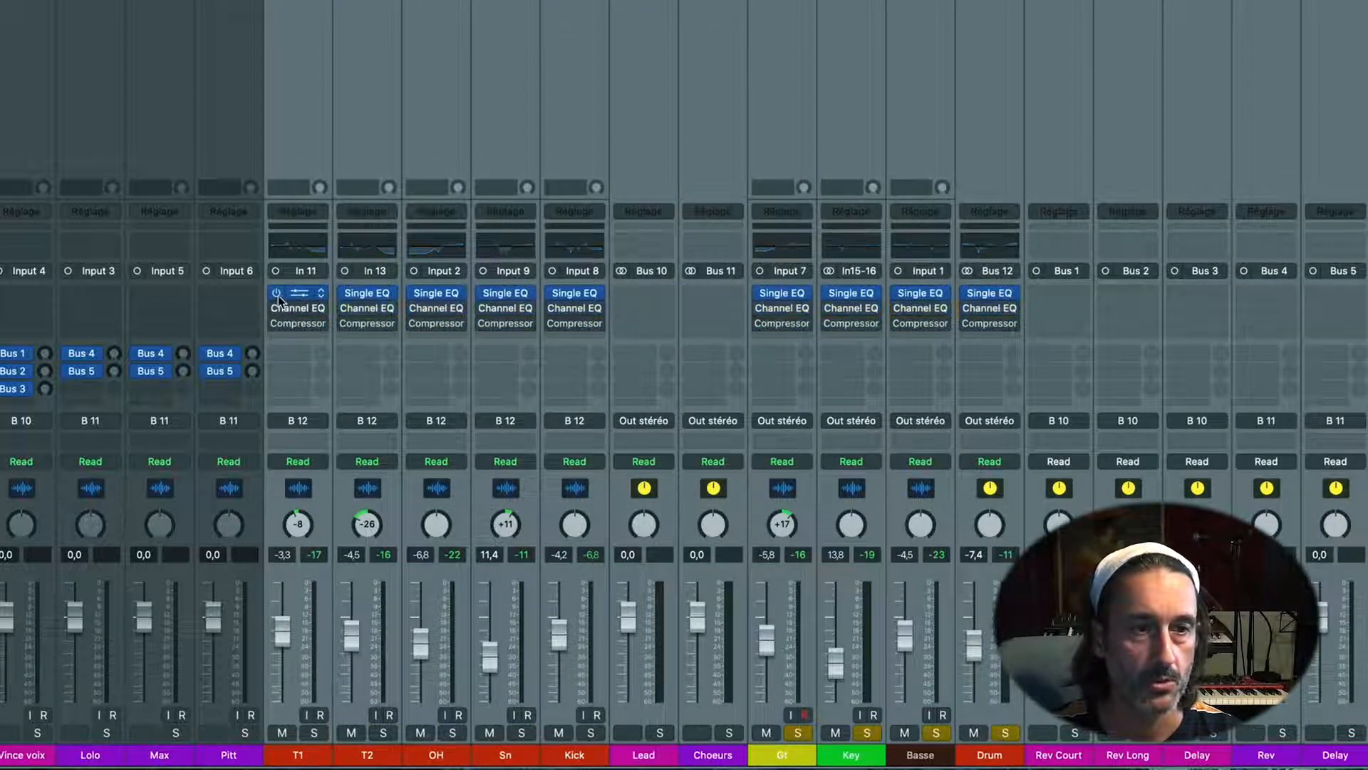
pyautogui.click(276, 293)
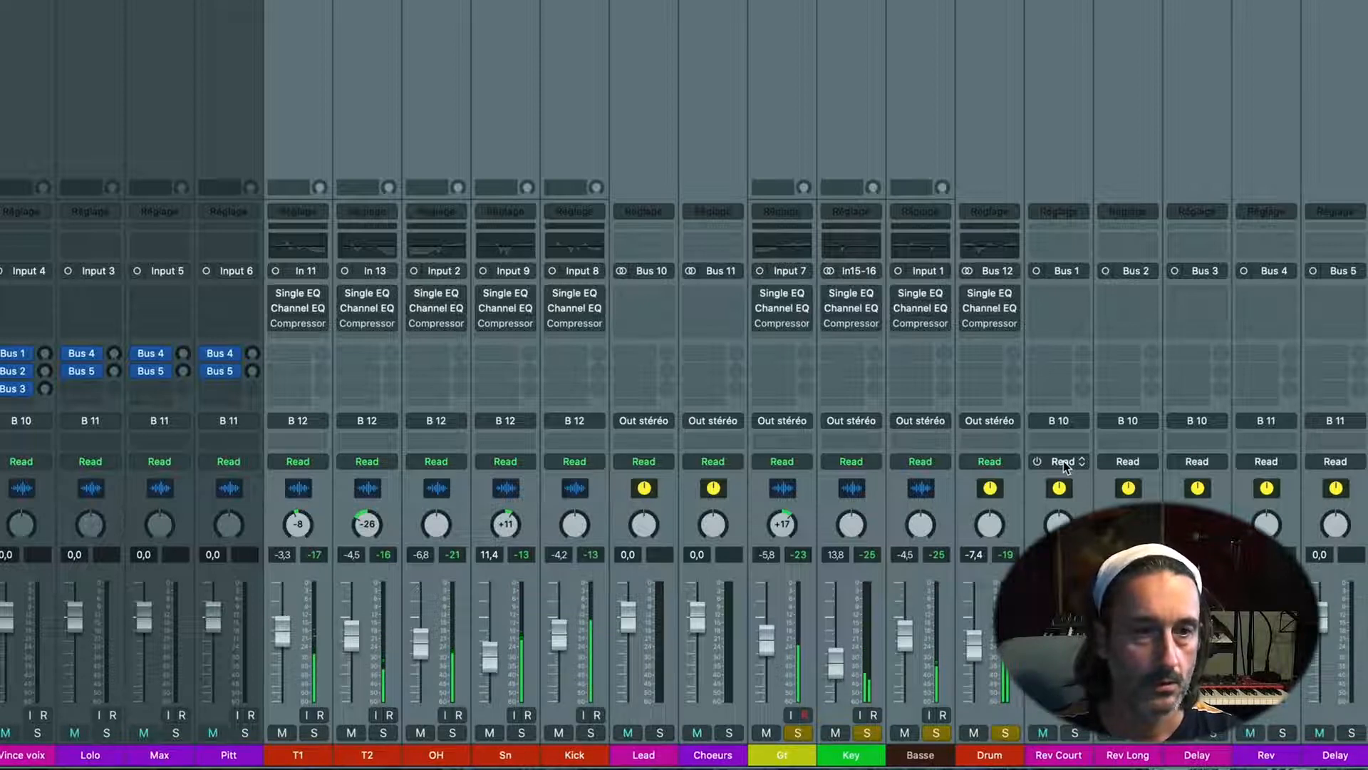
pyautogui.click(277, 292)
pyautogui.click(277, 308)
pyautogui.click(277, 323)
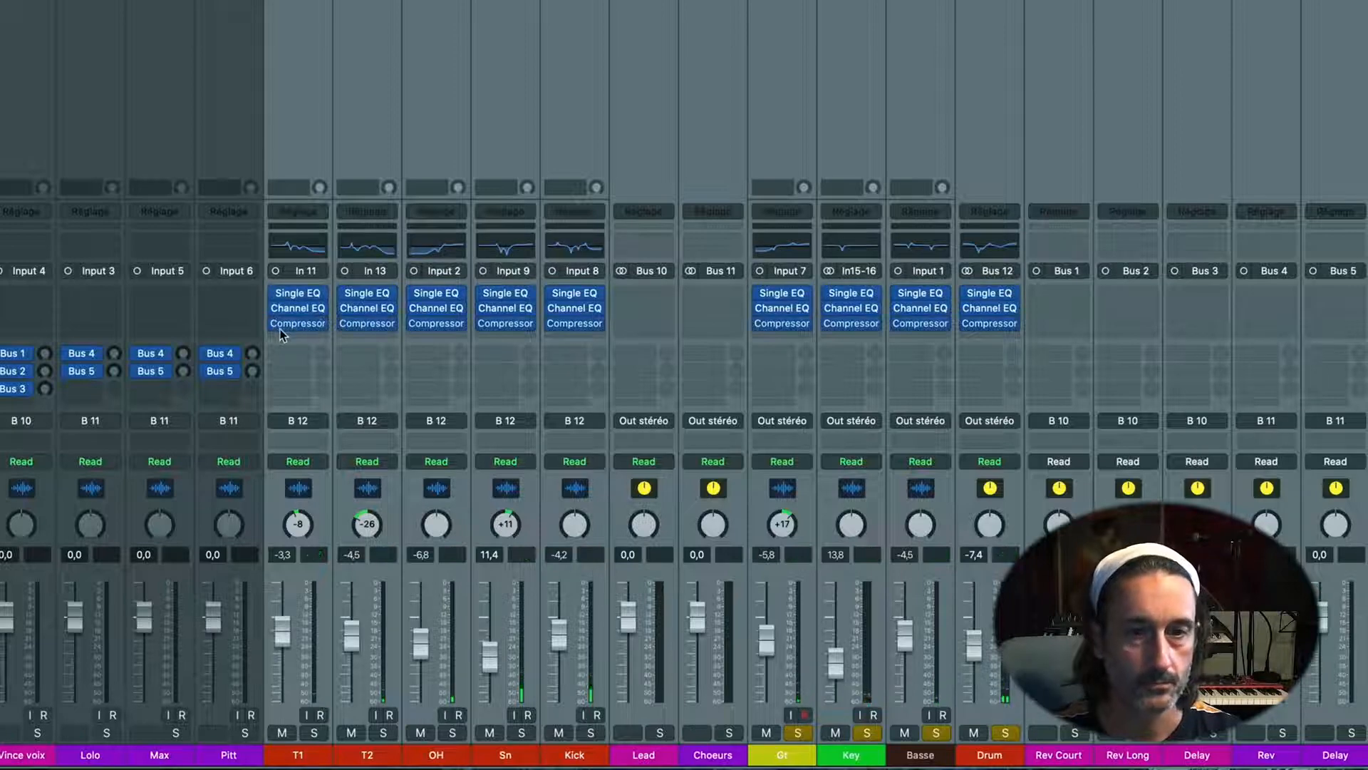